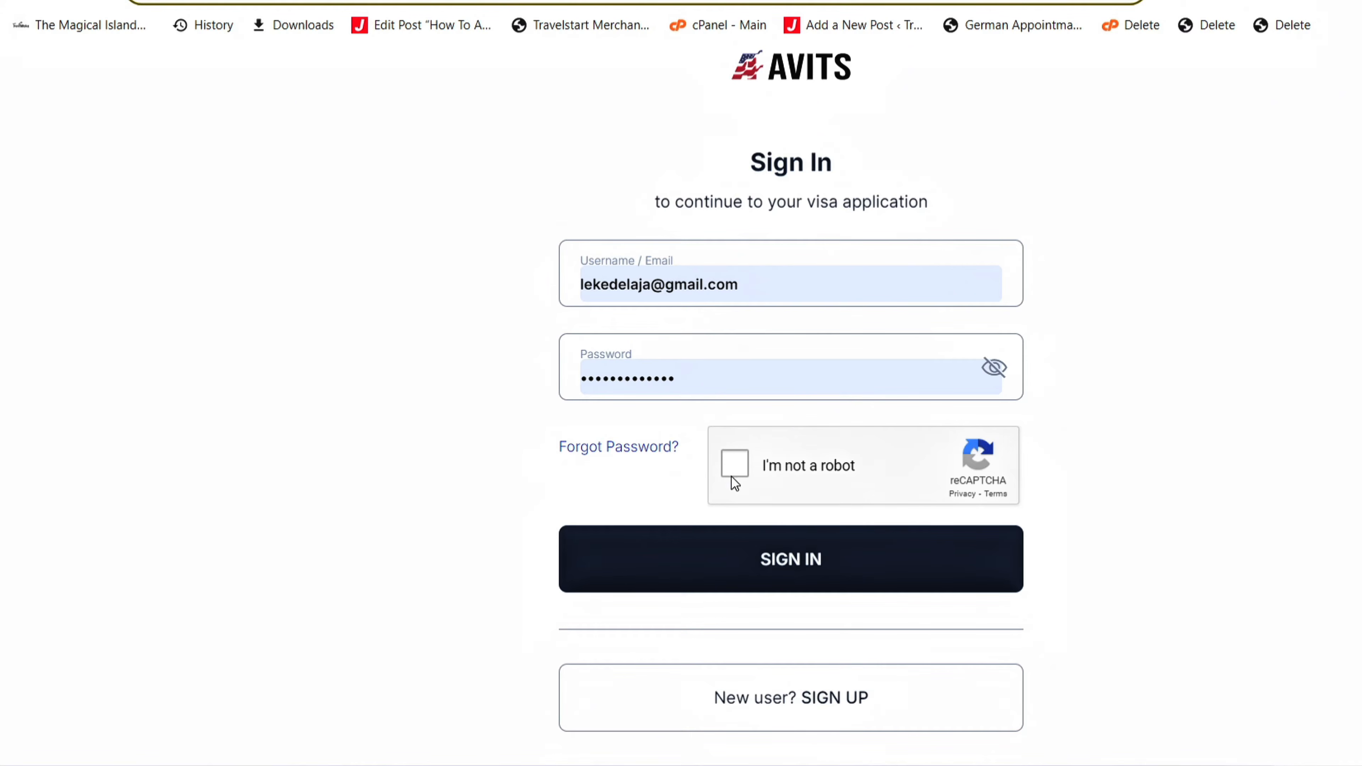
- Tick the reCAPTCHA 'I'm not a robot' checkbox on the filled-in Sign In page
click(735, 464)
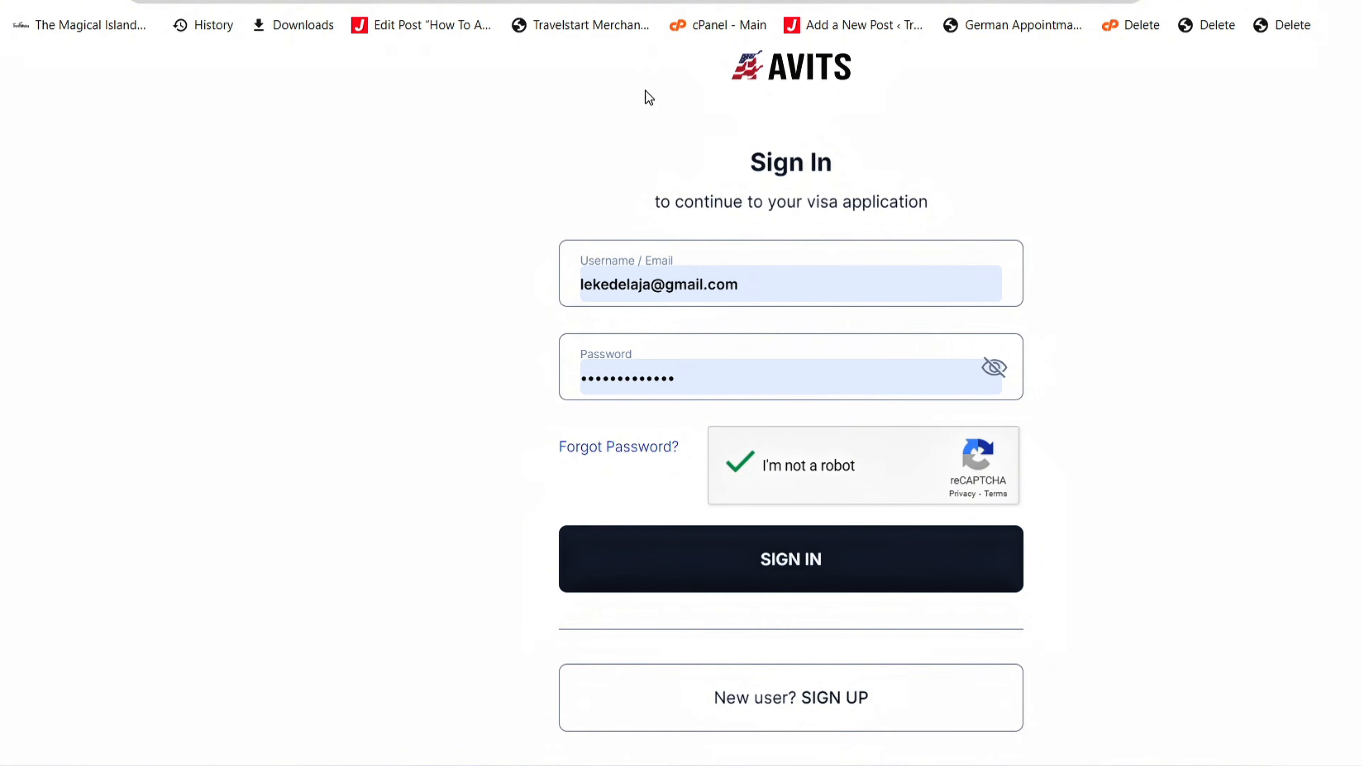
- Sign in to AVITS and choose CREATE NEW on My Dashboard
click(669, 586)
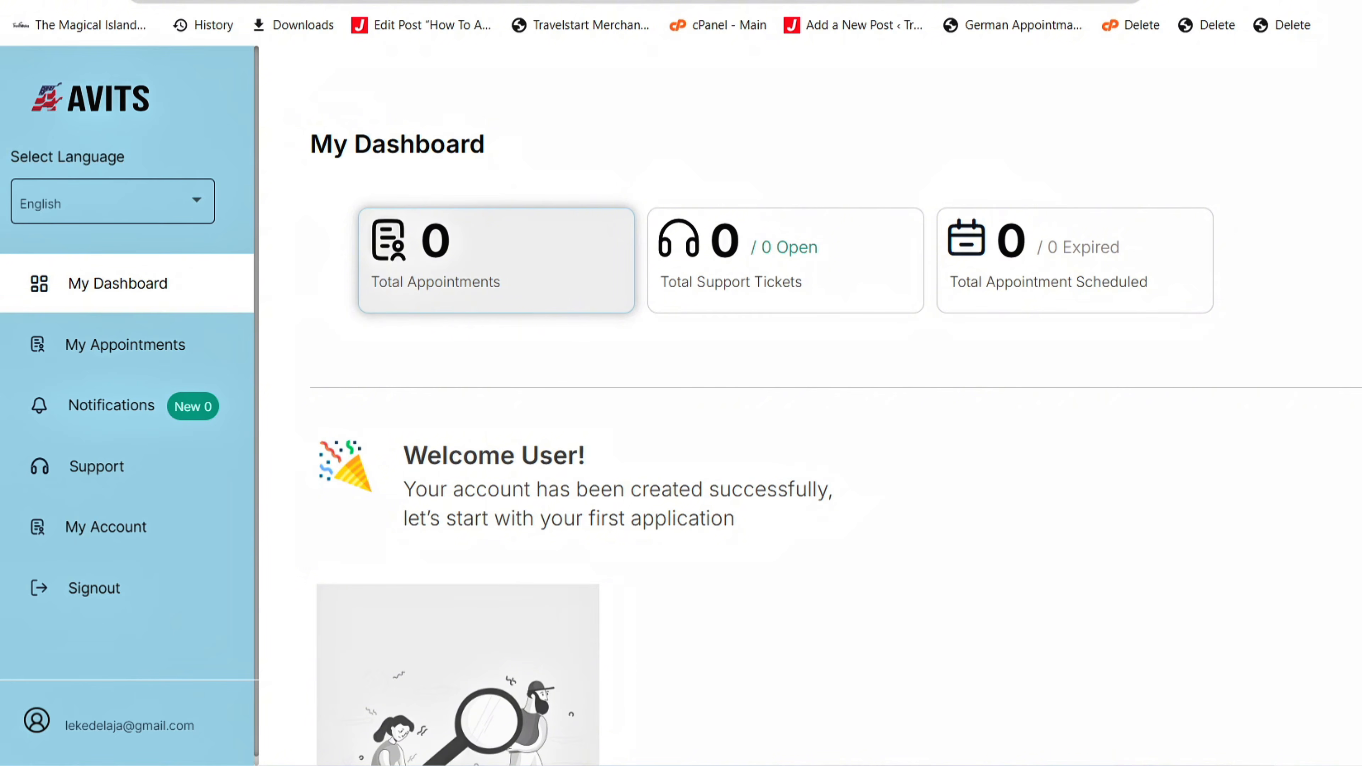
scroll(1220, 293, down, 10)
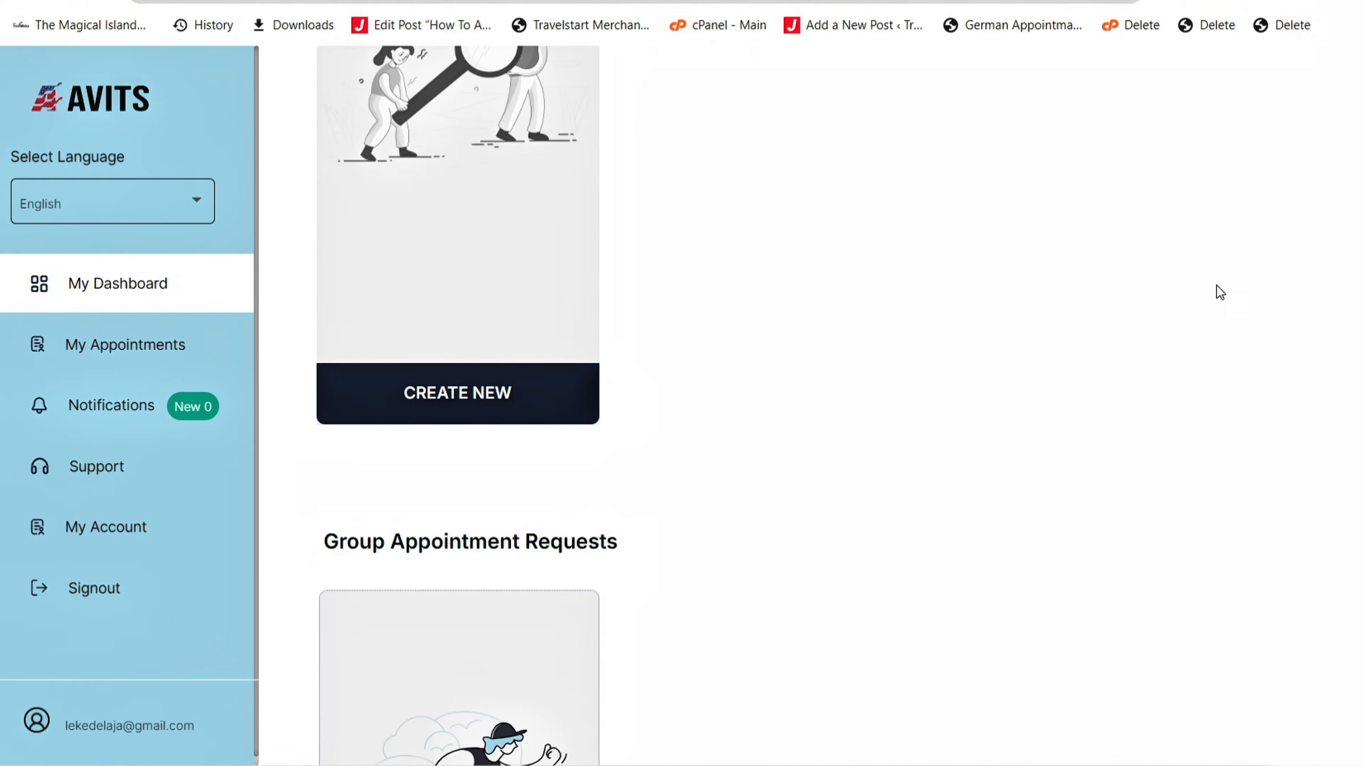
click(471, 406)
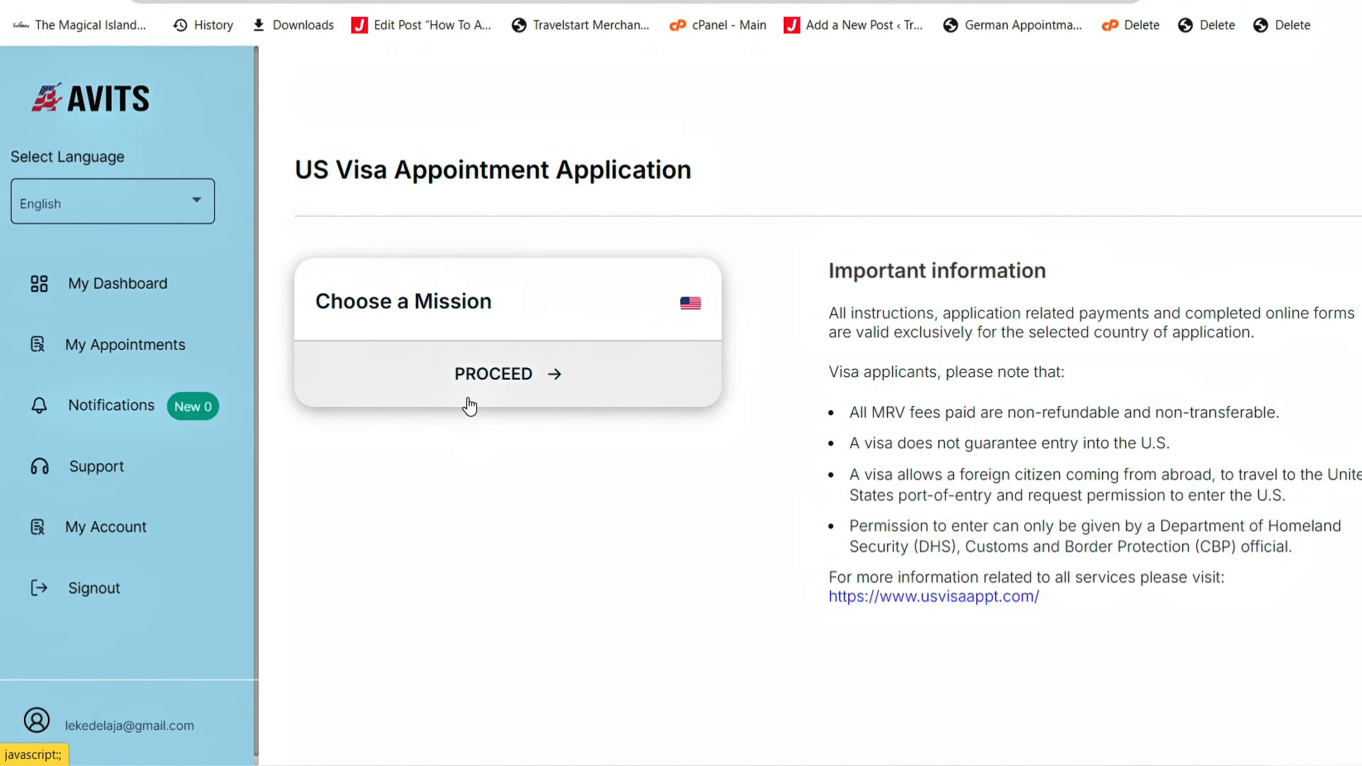
- Select Nigeria as the mission and LGS as the state, then confirm the lock-in warning
click(470, 404)
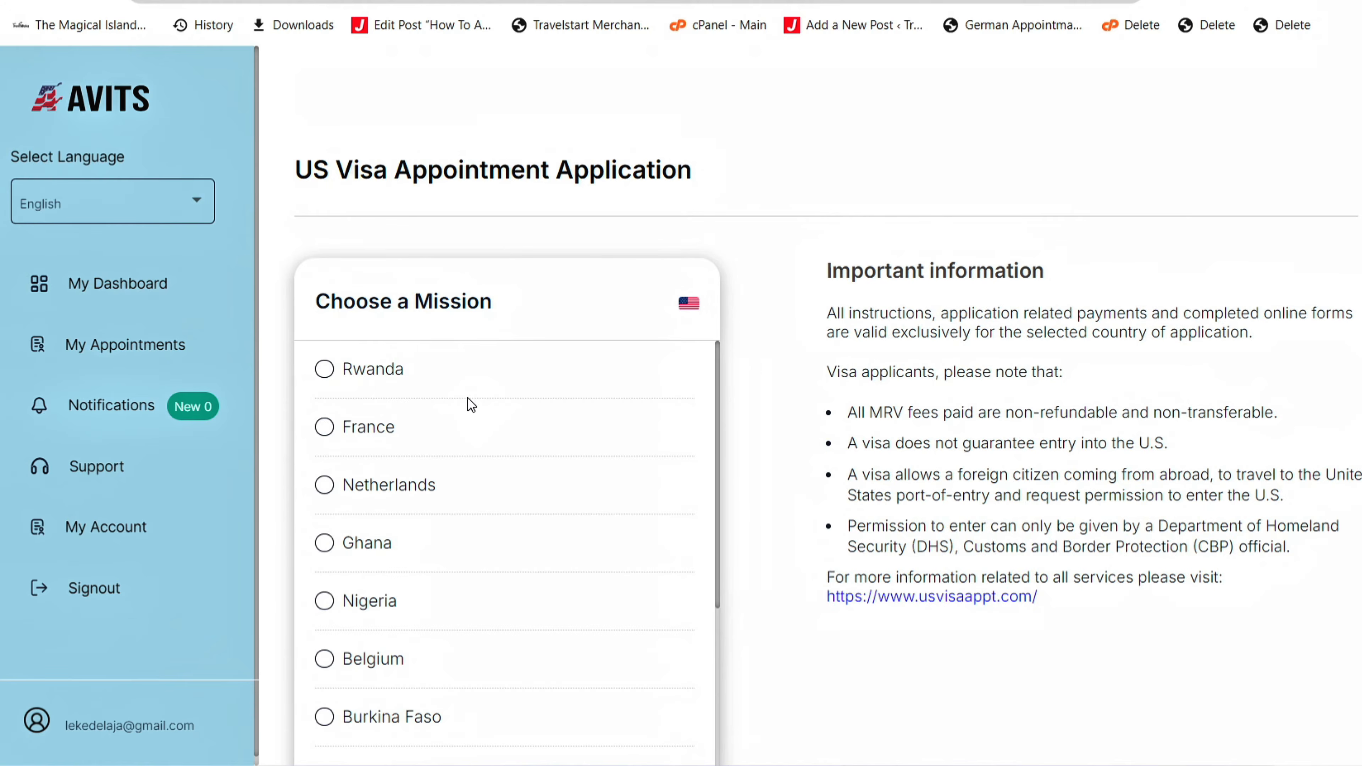
drag(718, 355, 719, 384)
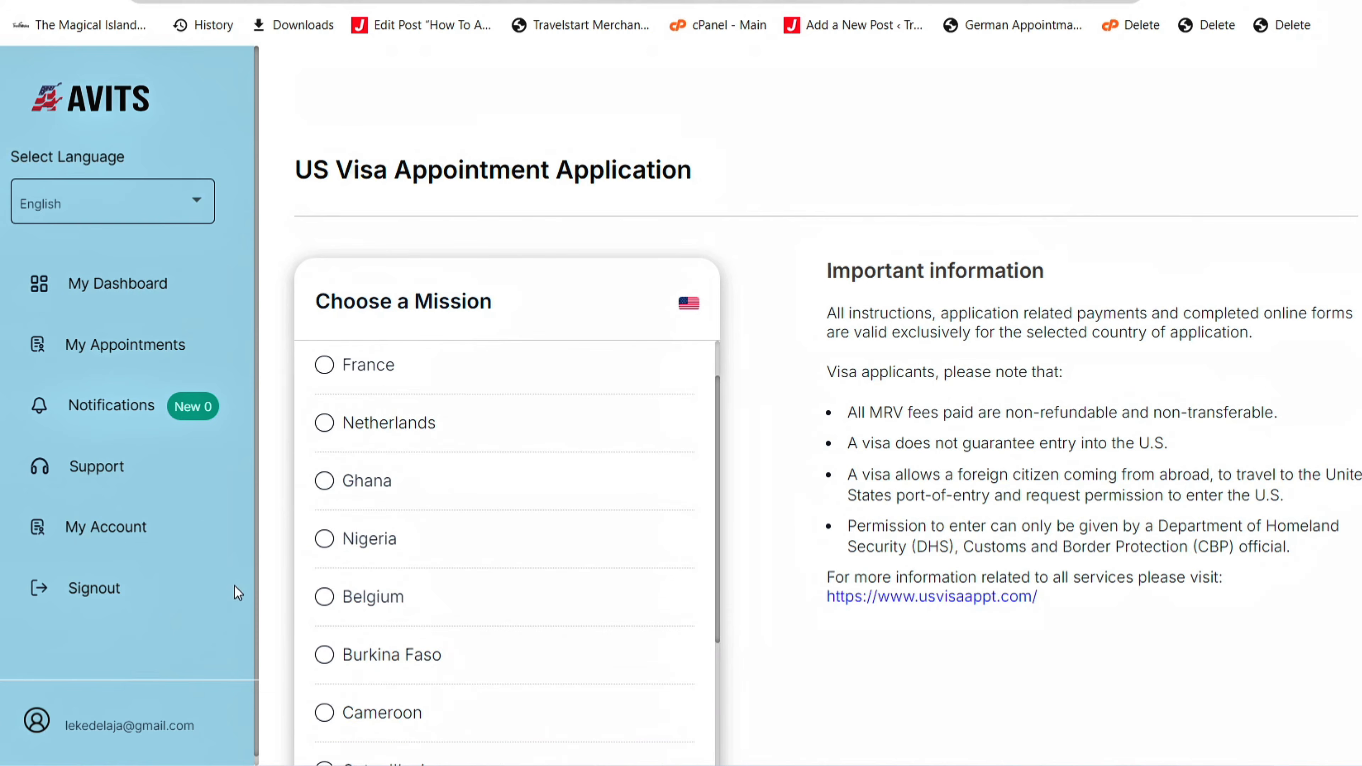
click(326, 540)
scroll(334, 547, down, 4)
click(504, 614)
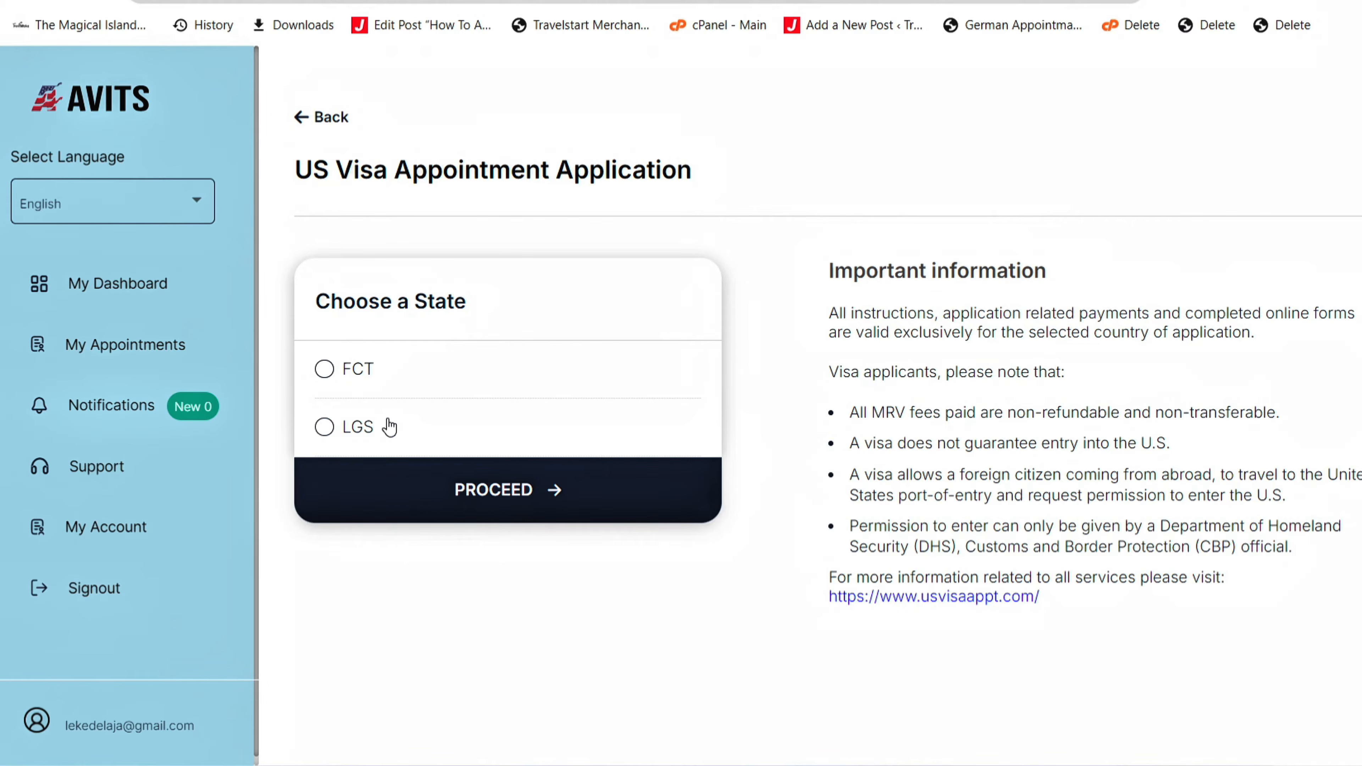
click(325, 429)
click(476, 510)
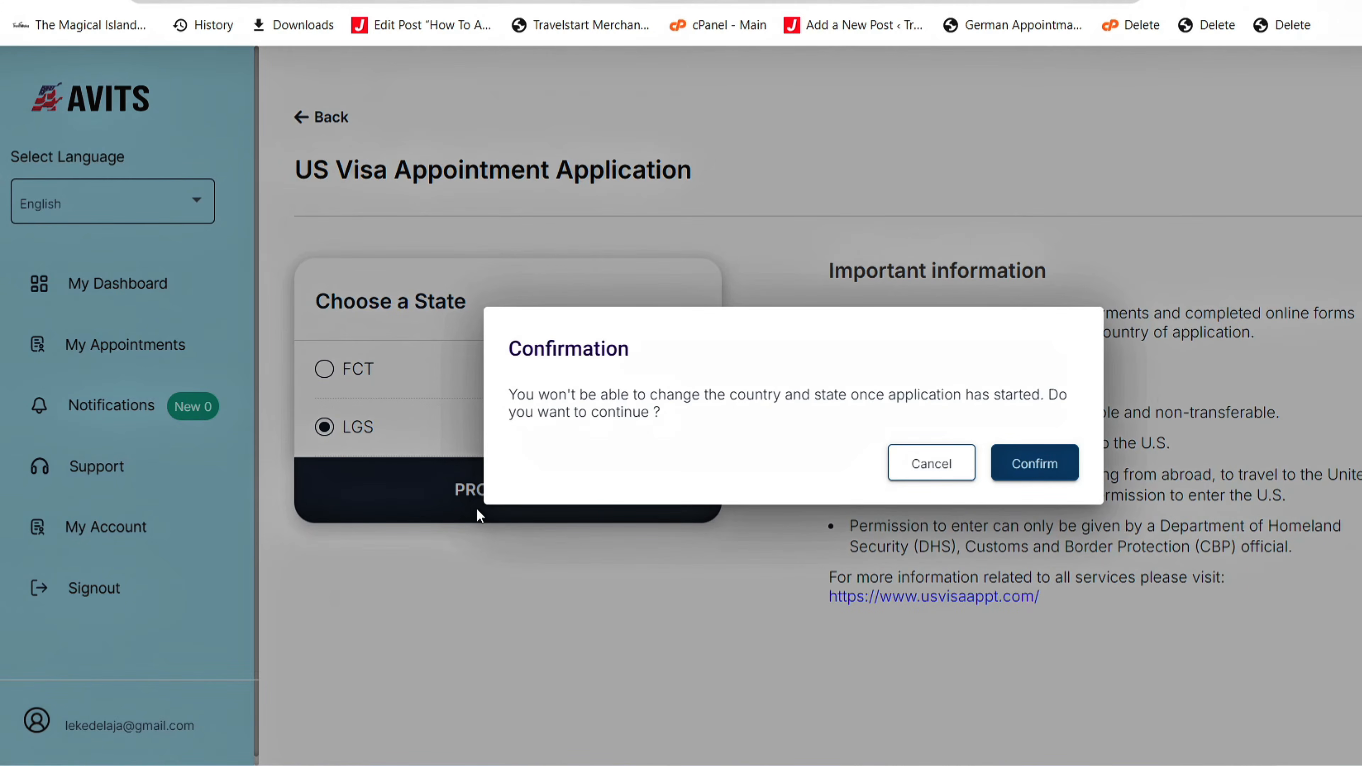
click(1034, 463)
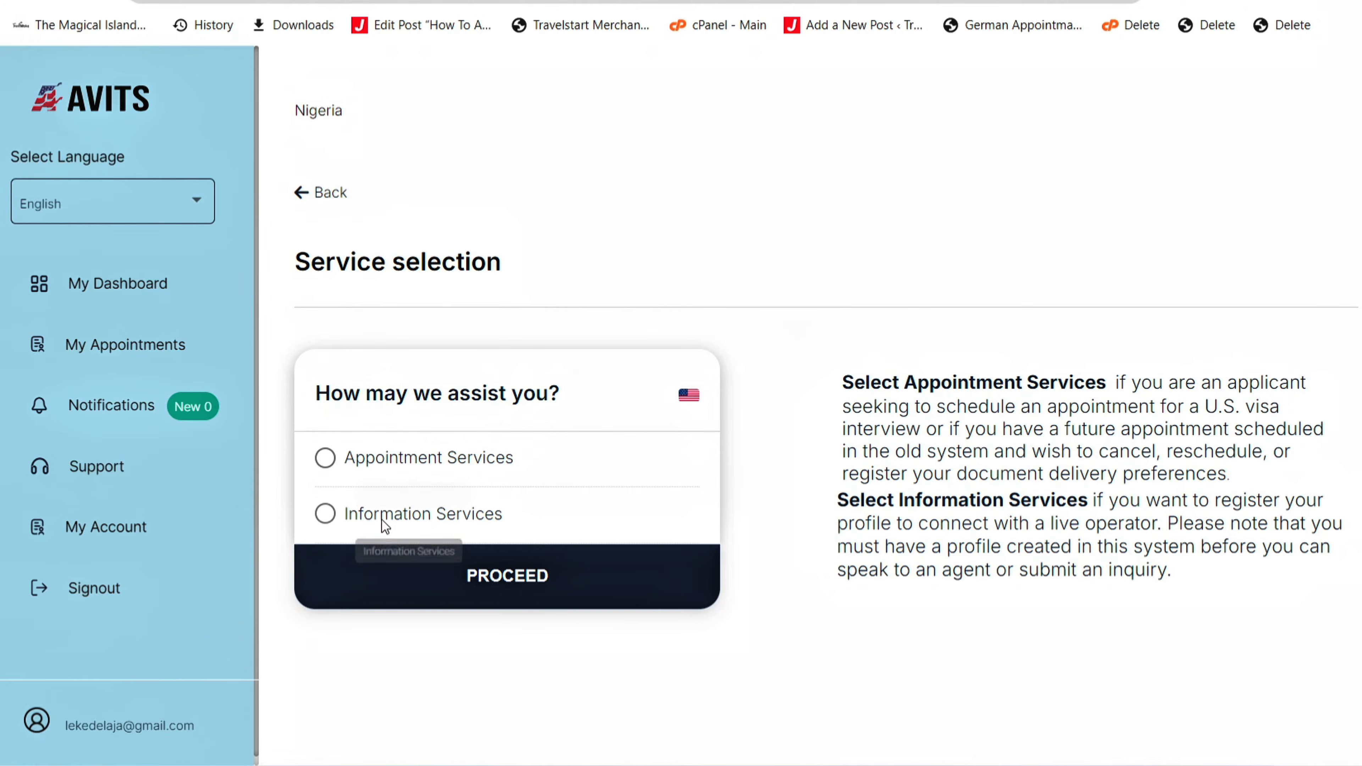
- Pick Appointment Services, then Non-immigrant Visa, then the VisitorVisas category
click(318, 457)
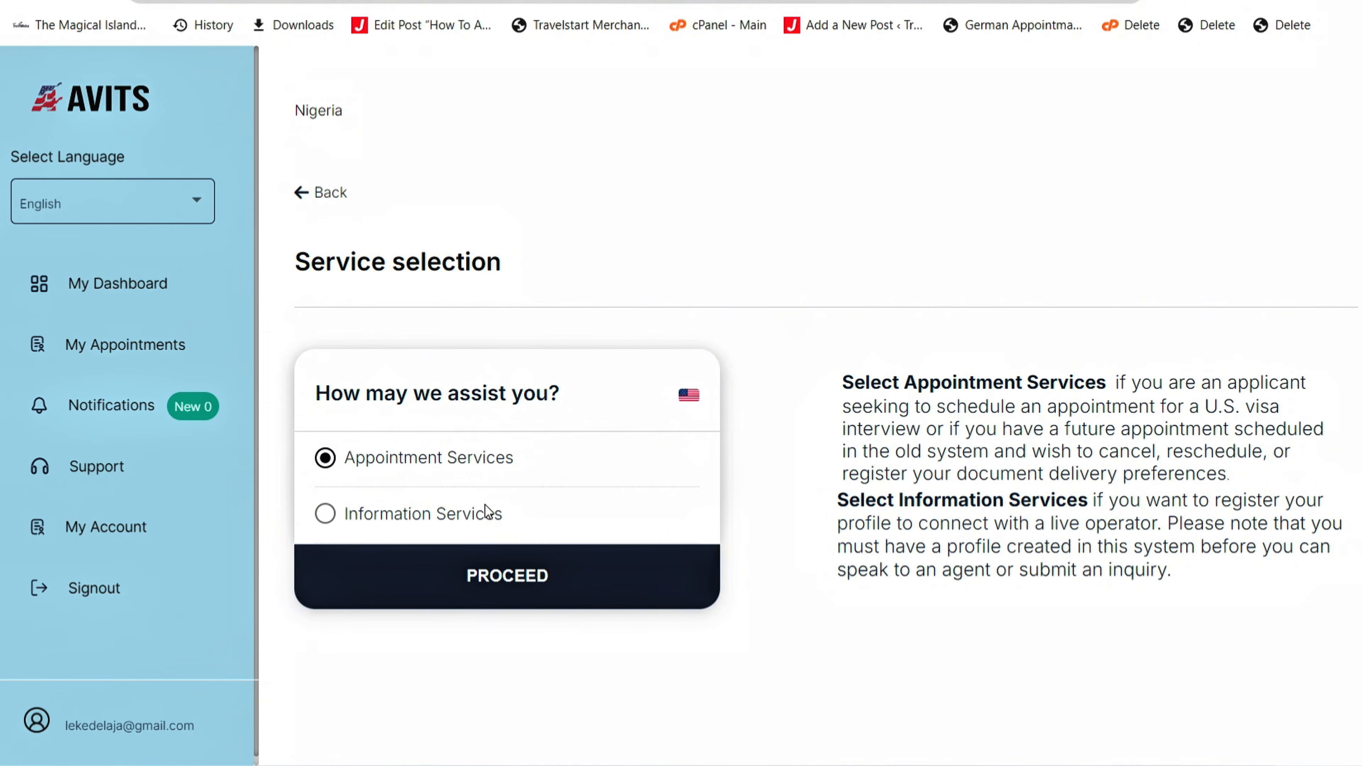
click(530, 605)
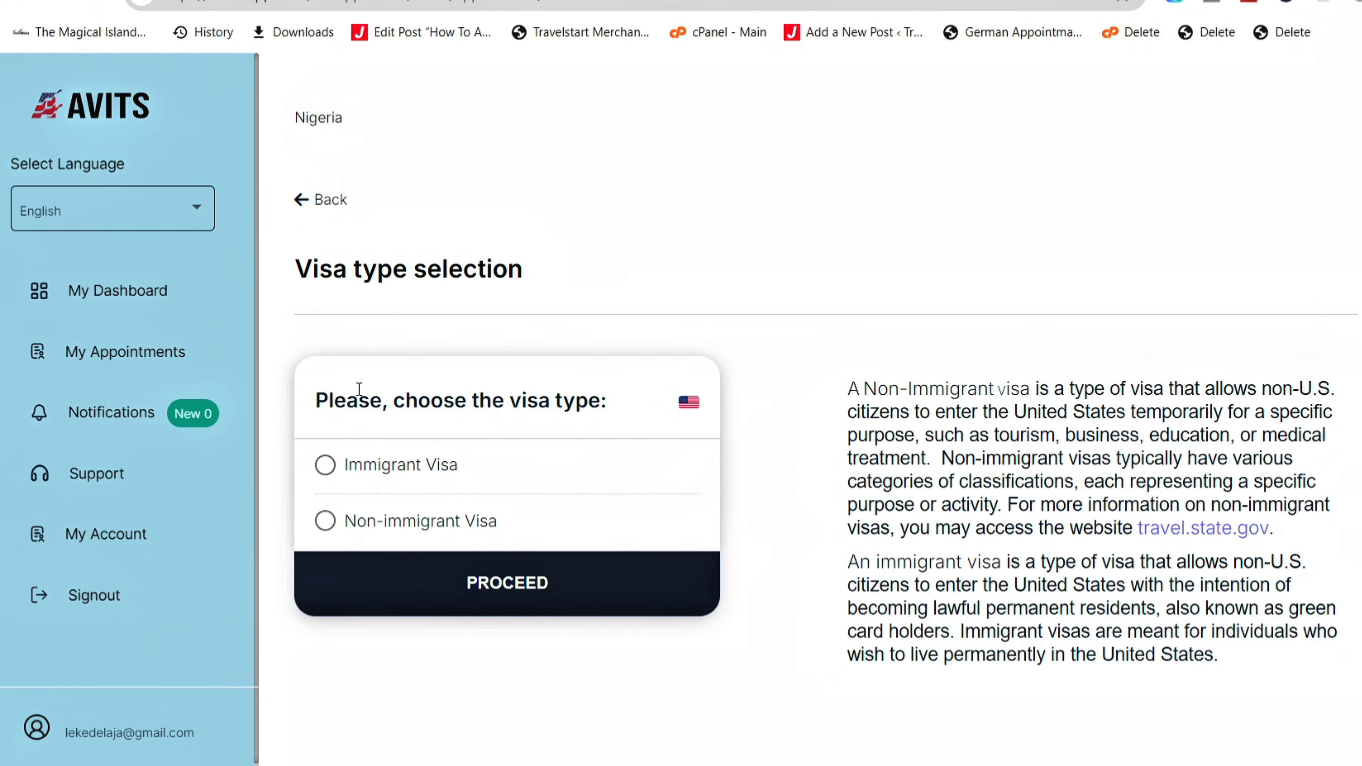
click(325, 523)
click(480, 574)
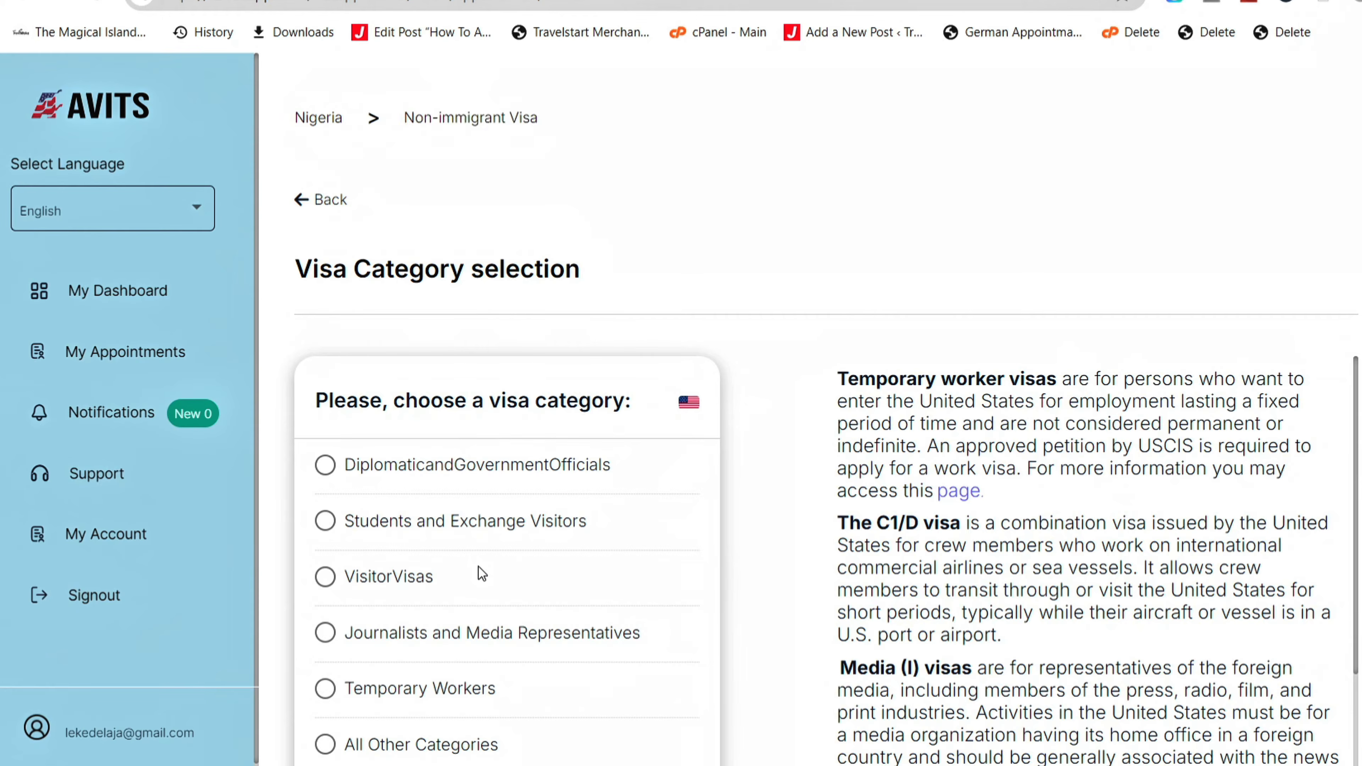
click(328, 580)
scroll(822, 412, down, 4)
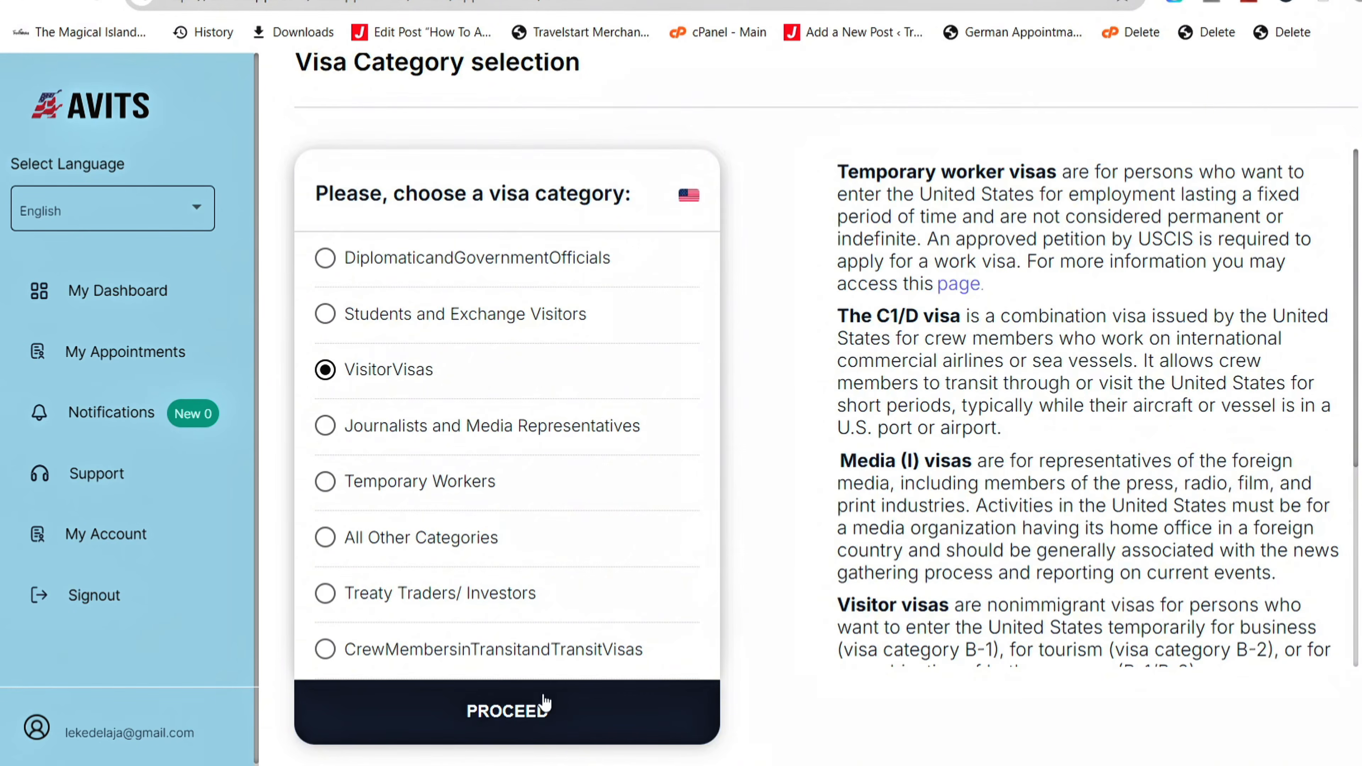
click(527, 716)
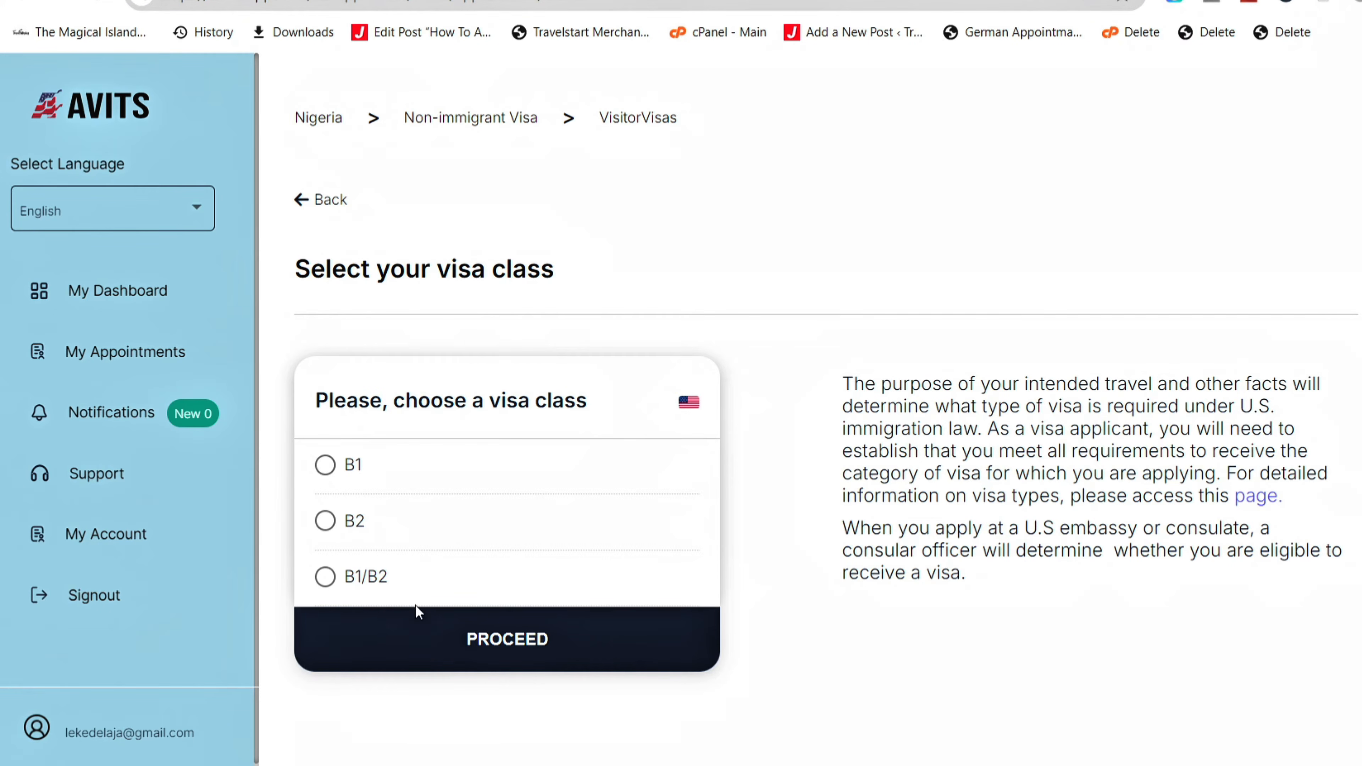
- Choose the B1/B2 visa class and enter 1 adult applicant
click(374, 585)
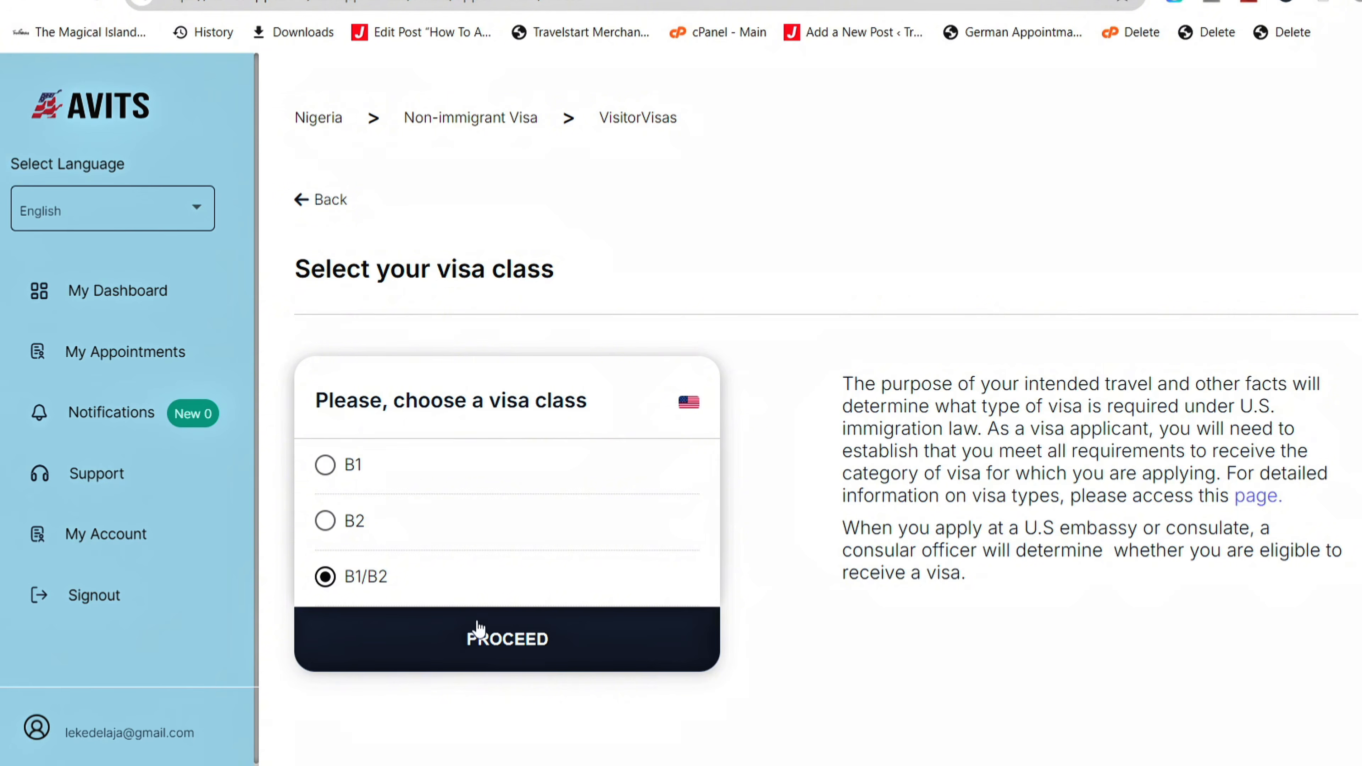
click(490, 646)
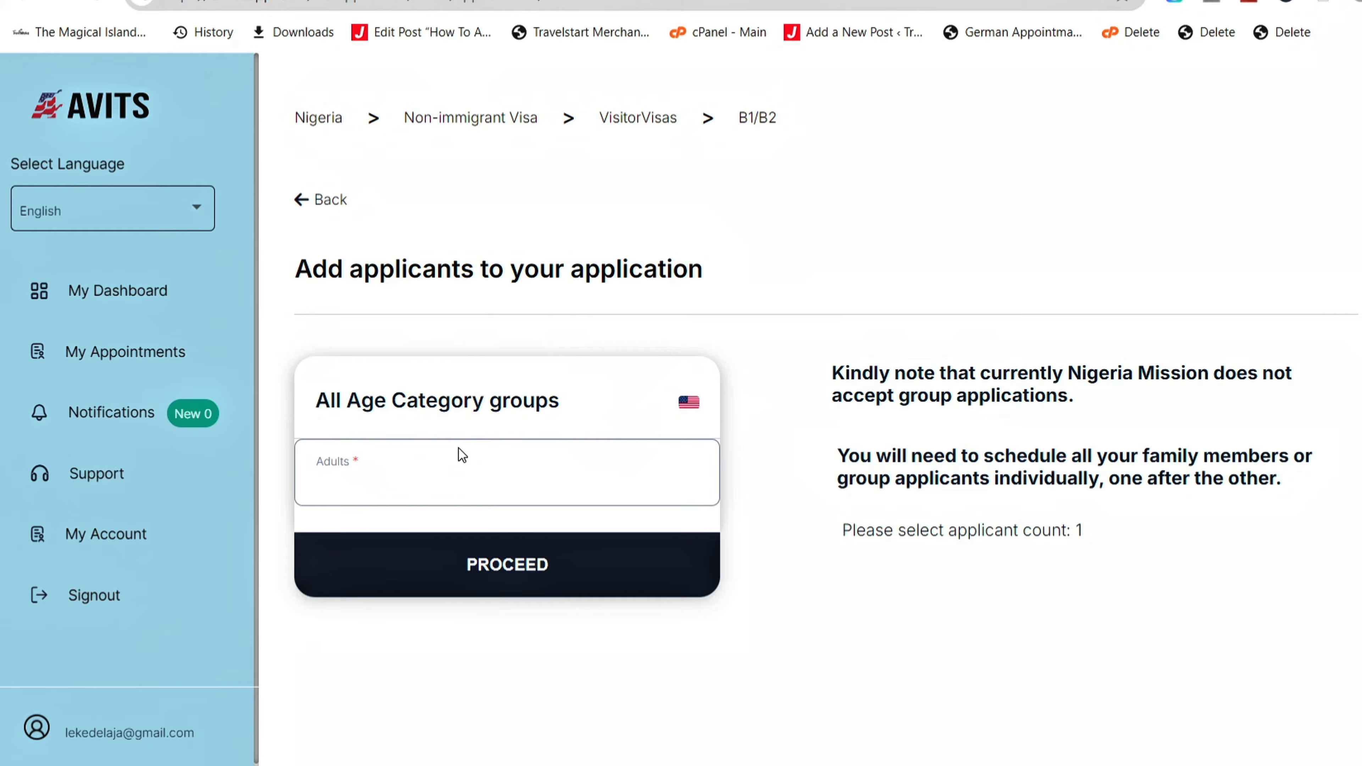
click(414, 490)
text(1)
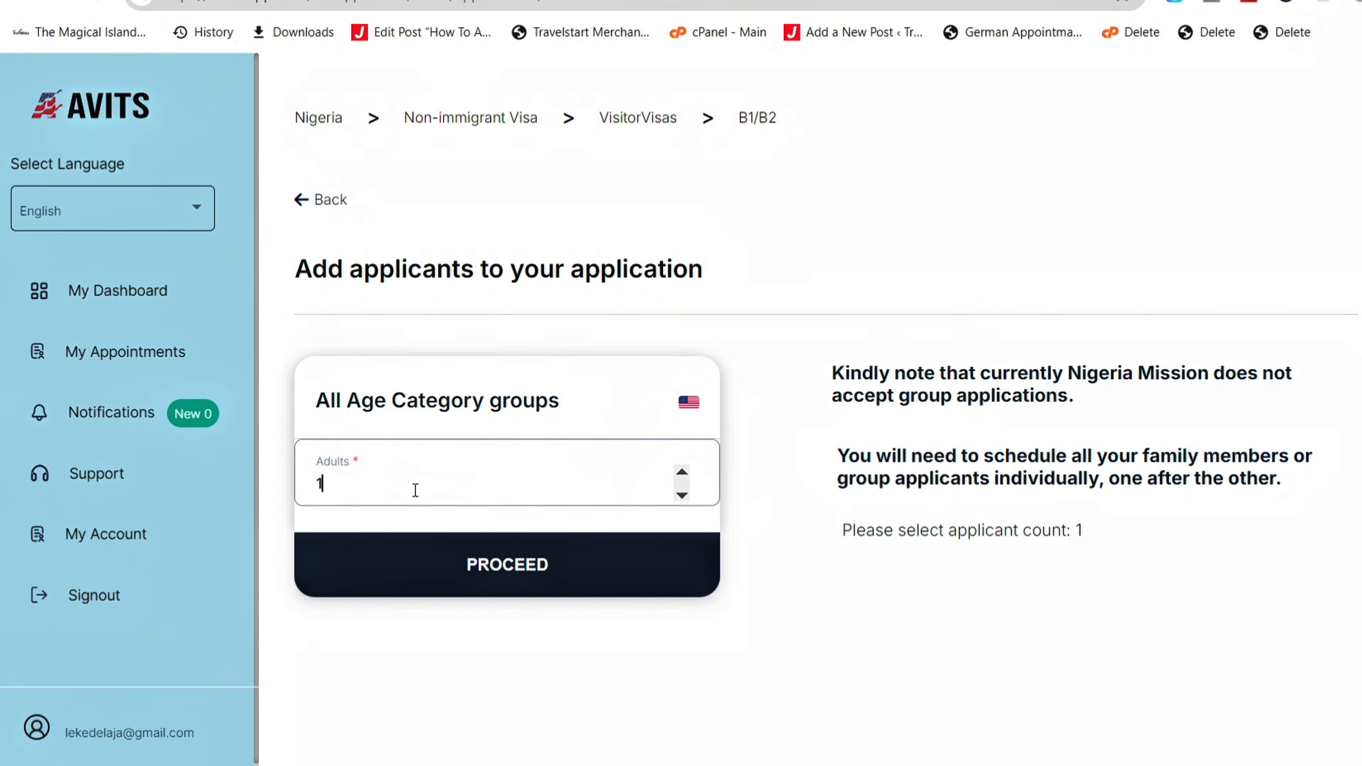
click(525, 587)
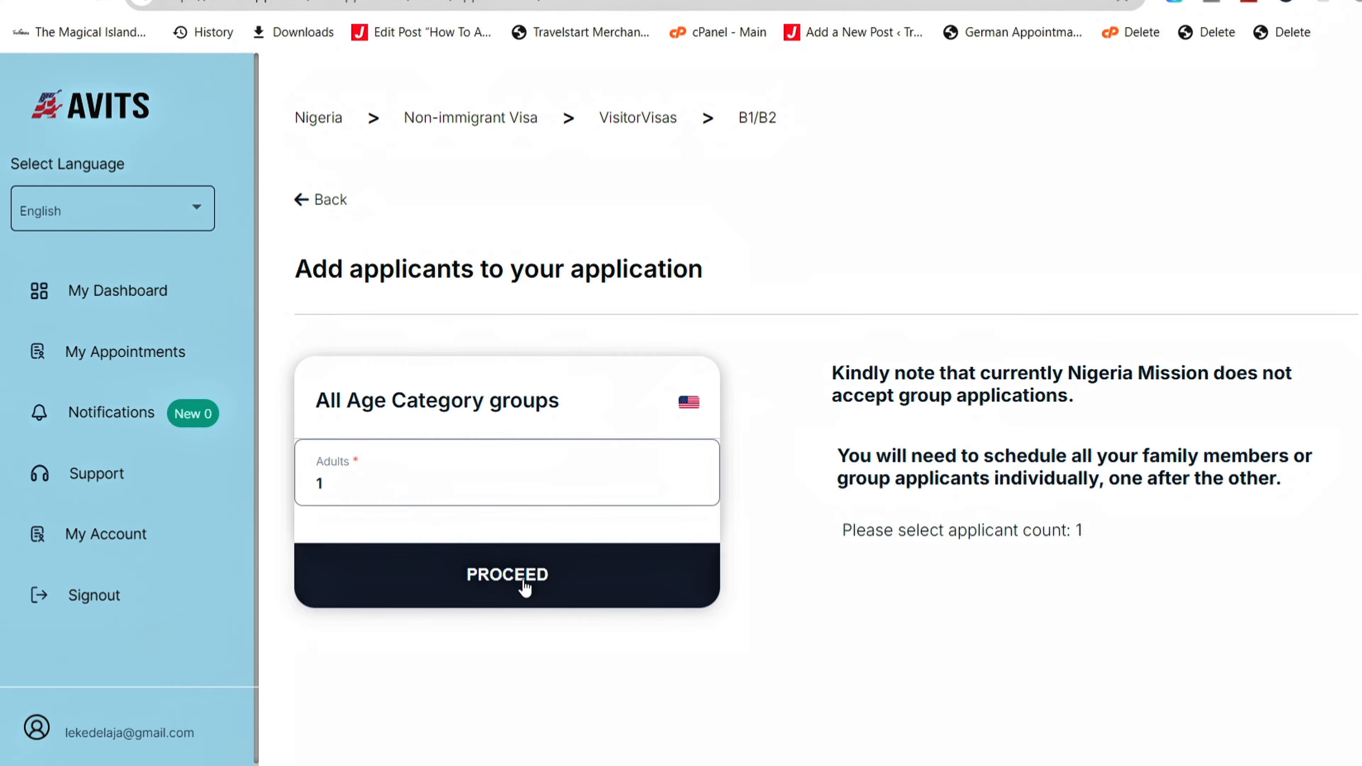
click(525, 587)
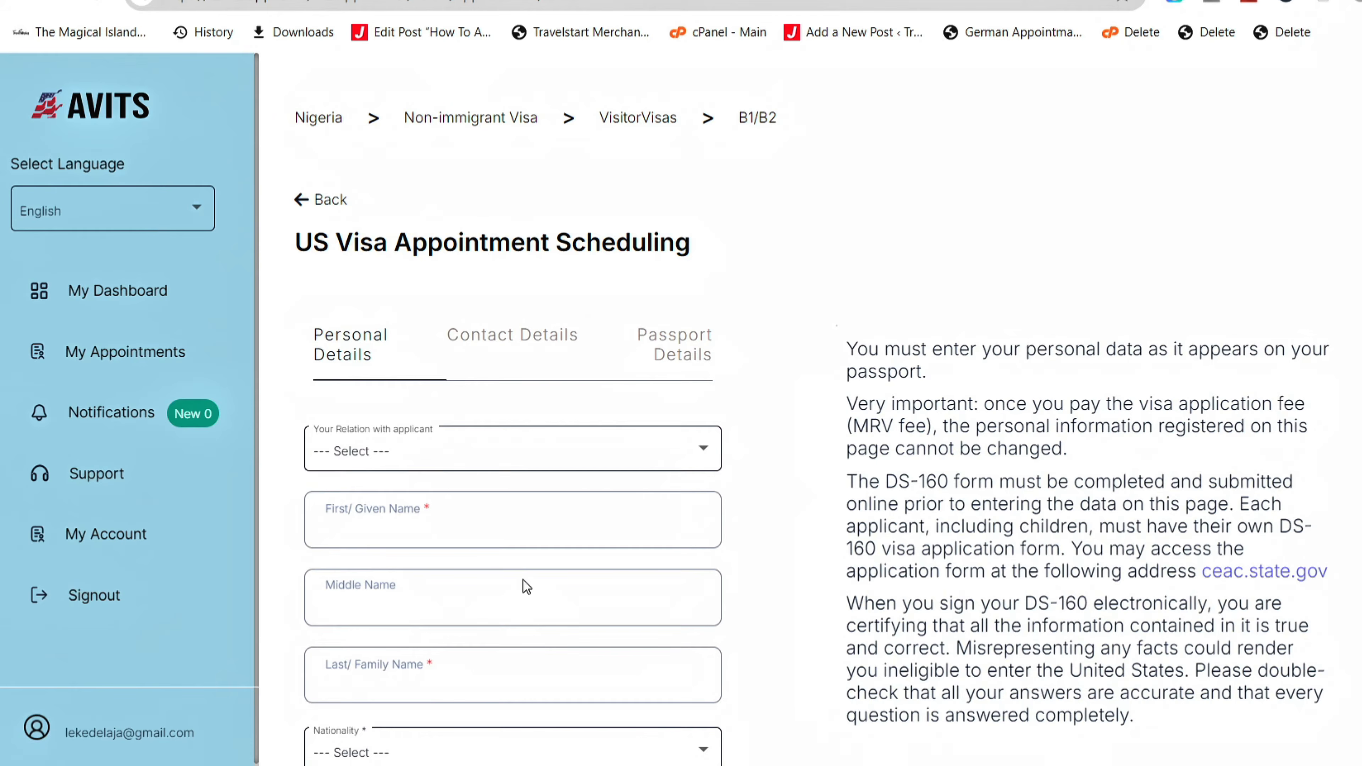
- Set the relation to Self and enter the applicant's first and last names
click(502, 466)
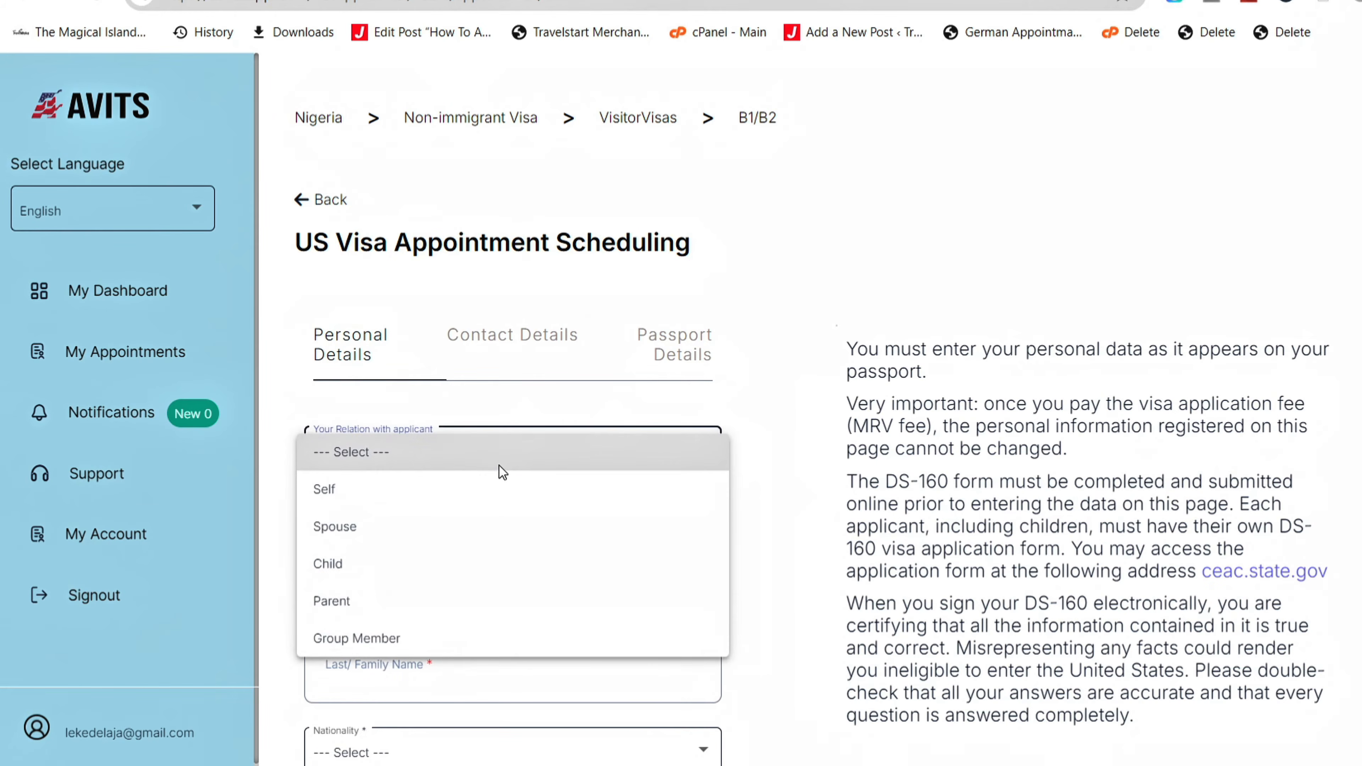
click(448, 496)
click(422, 544)
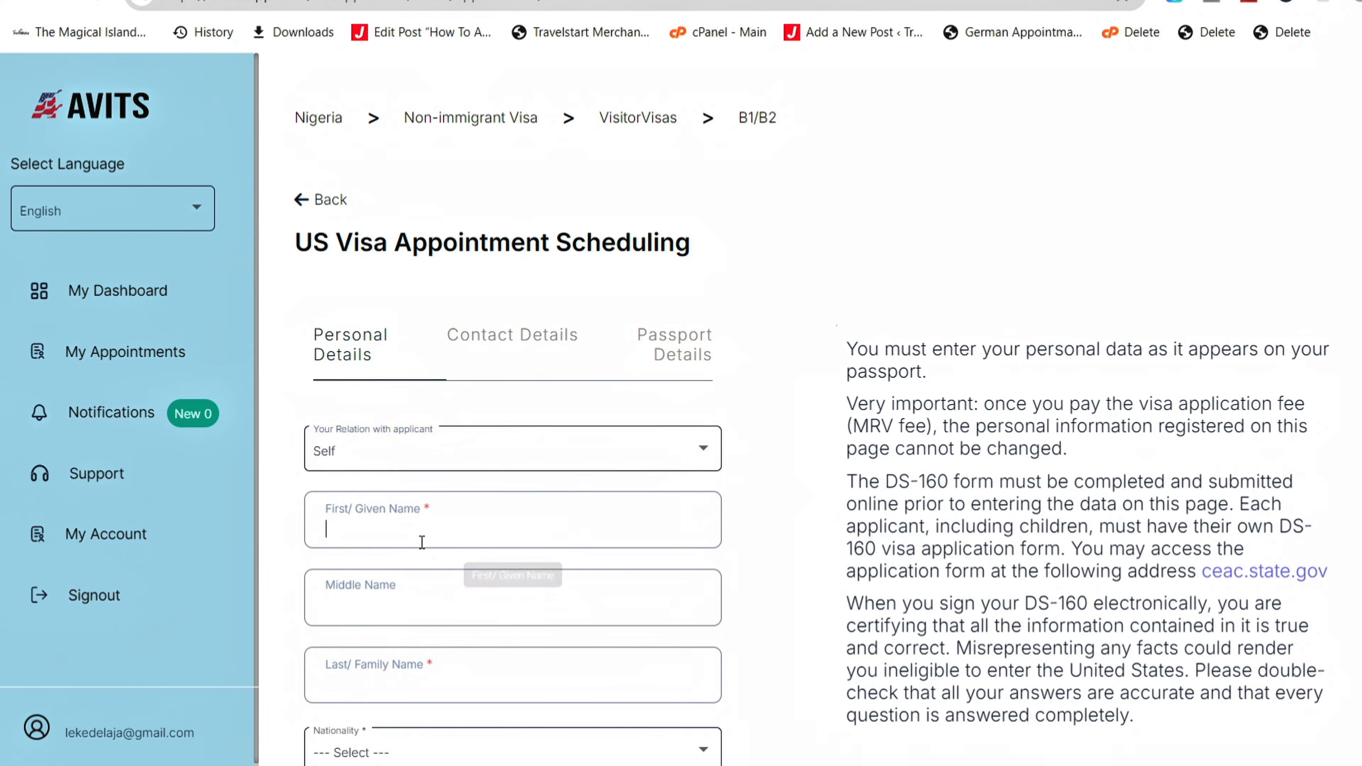
key(Tab)
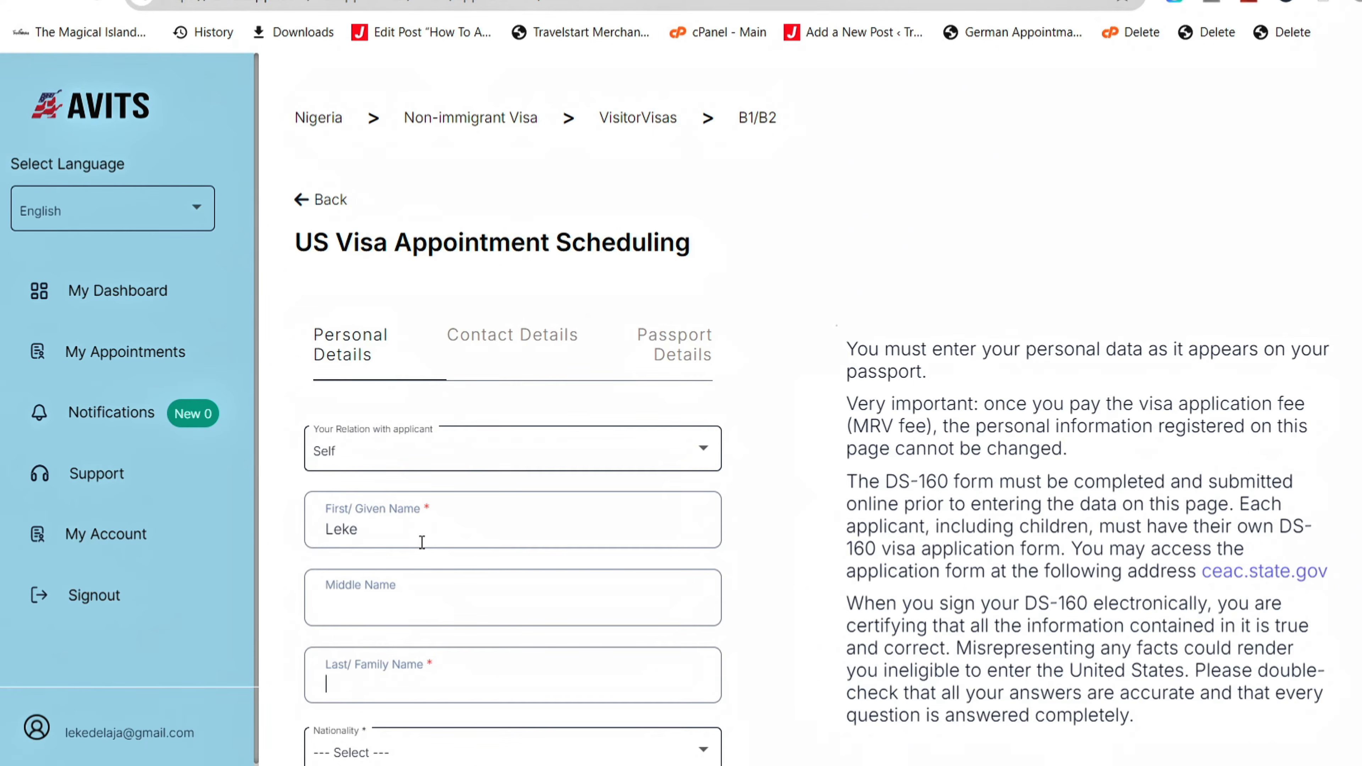
- Set nationality to NIGERIA and enter the applicant's national ID number
key(Tab)
scroll(422, 542, down, 7)
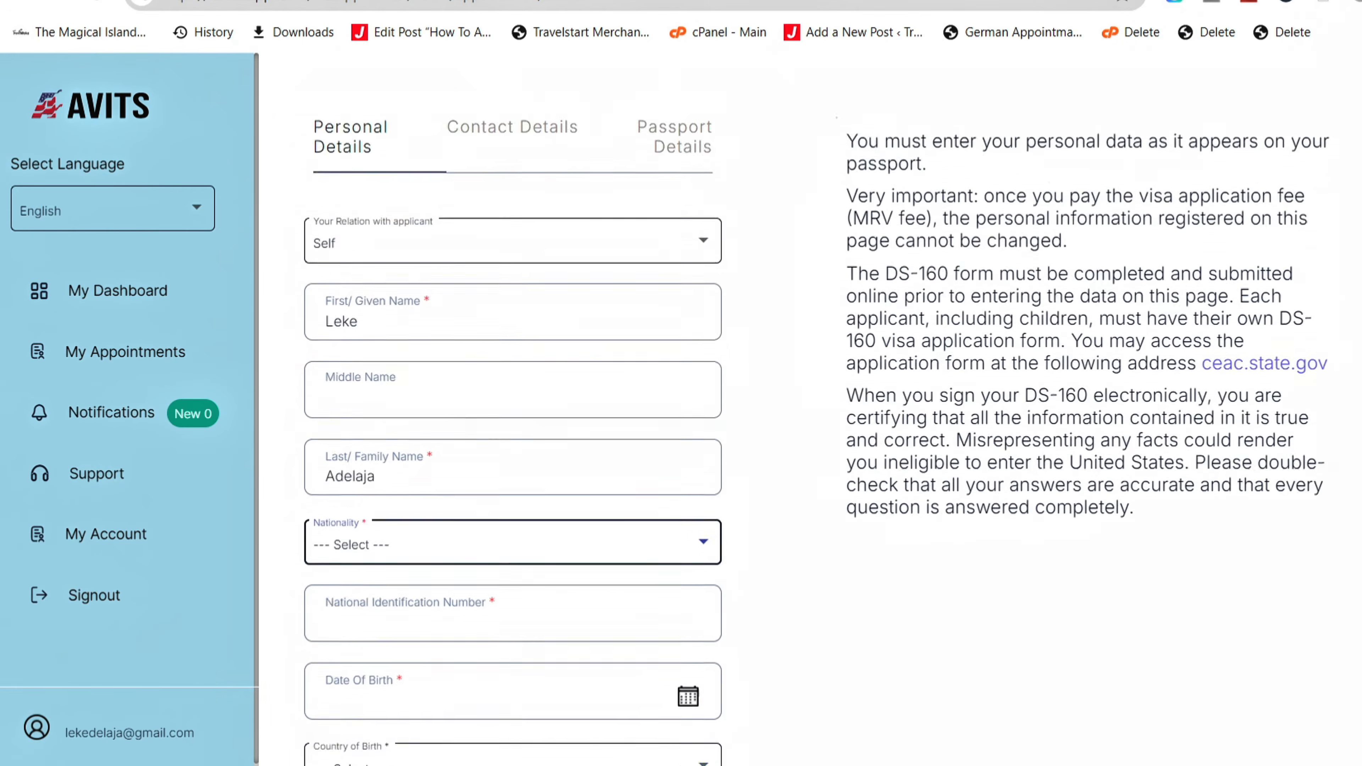
key(n)
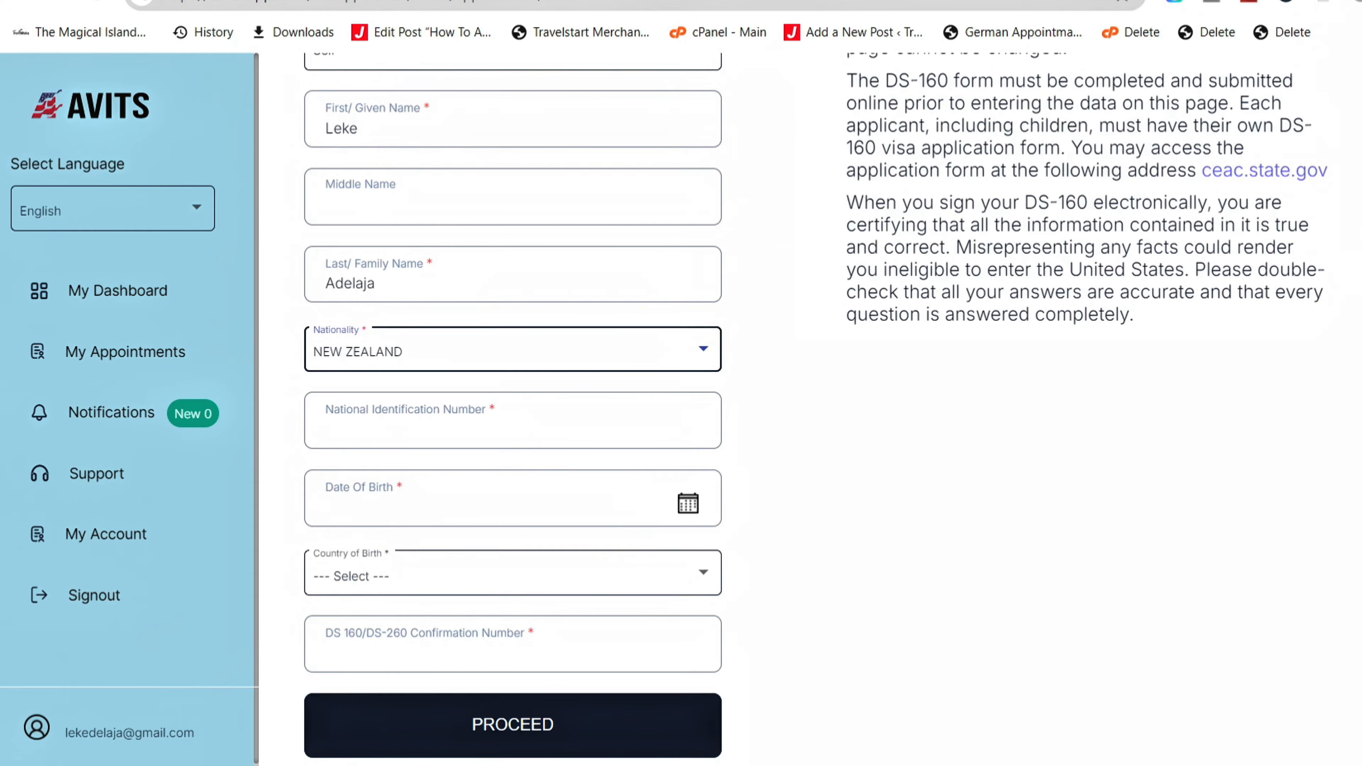
key(n)
key(n)
key(n)
key(n)
key(n)
key(n)
key(n)
key(Tab)
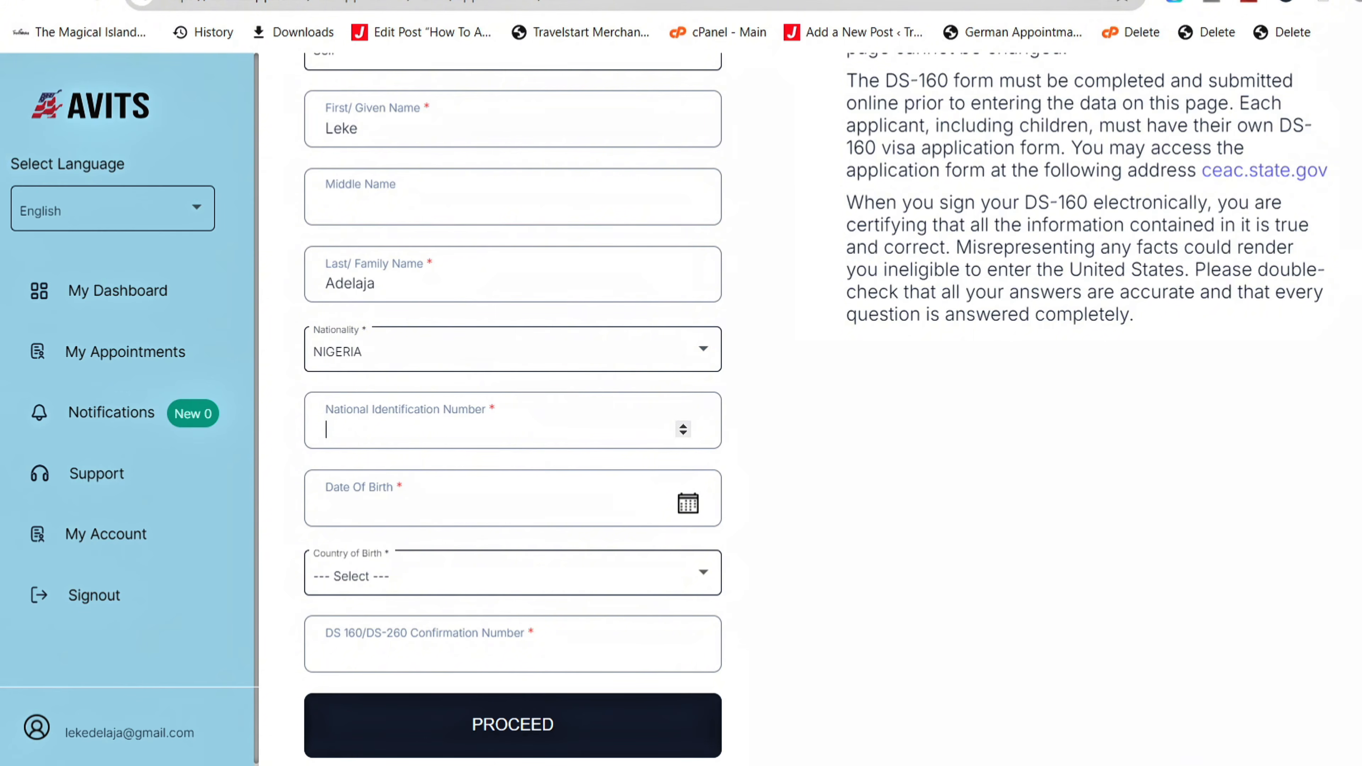
click(428, 443)
key(BackSpace)
key(BackSpace)
text(00)
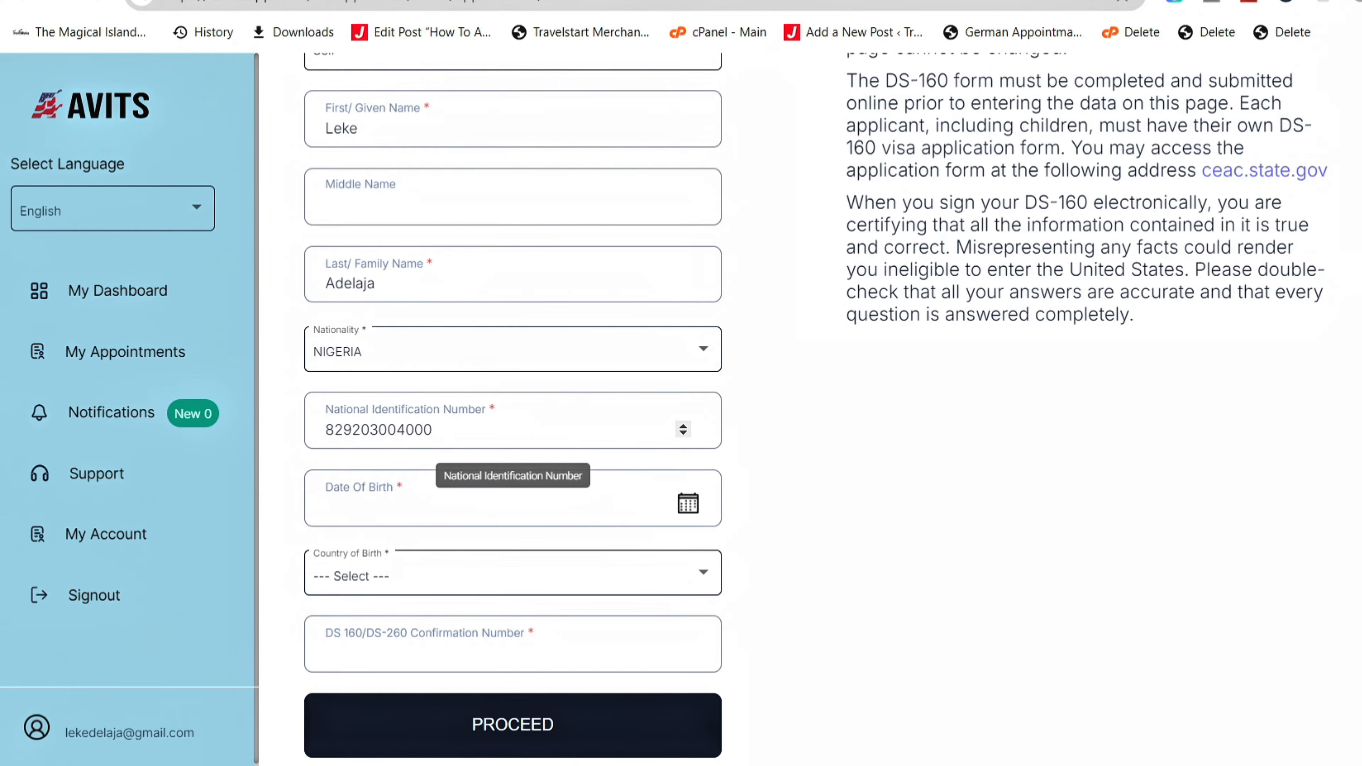
- Set the date of birth to 8 June 1933 and the country of birth to NIGERIA
click(688, 504)
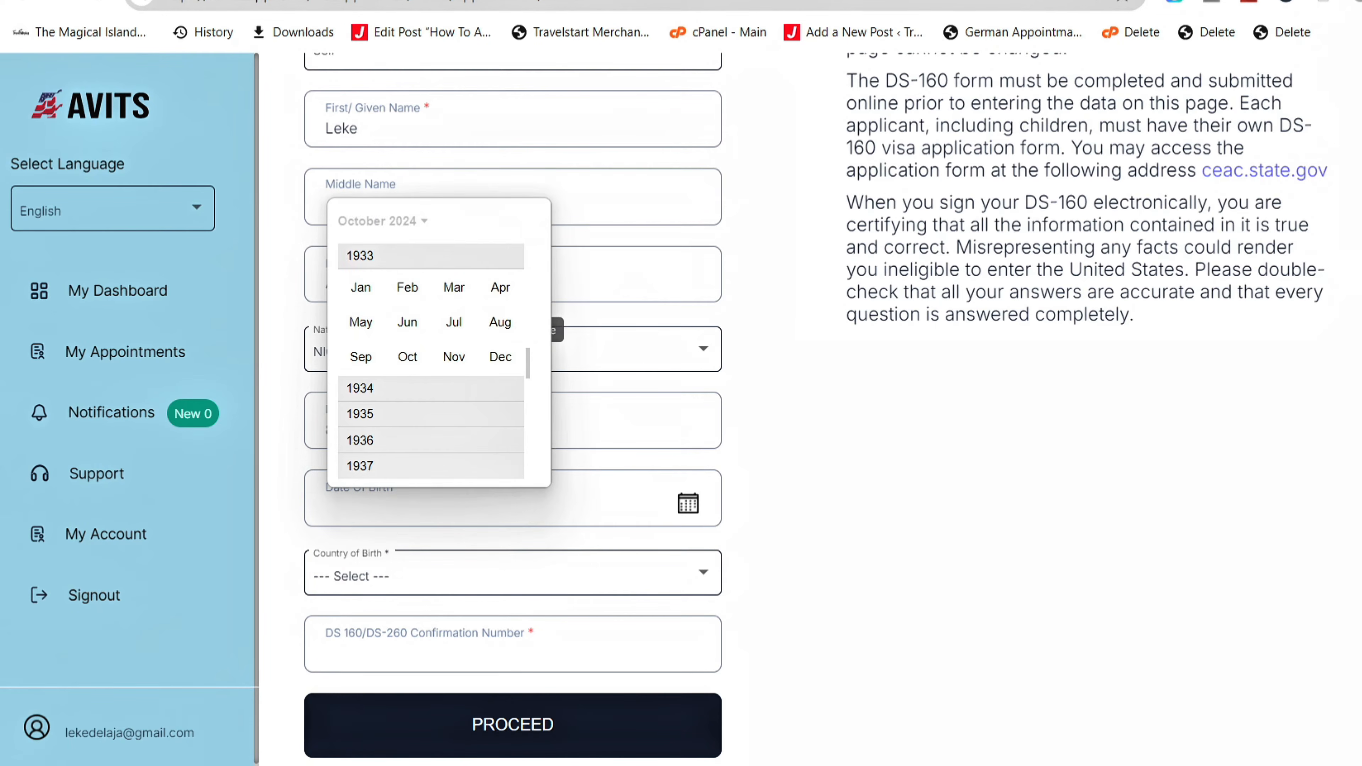
click(407, 322)
click(468, 316)
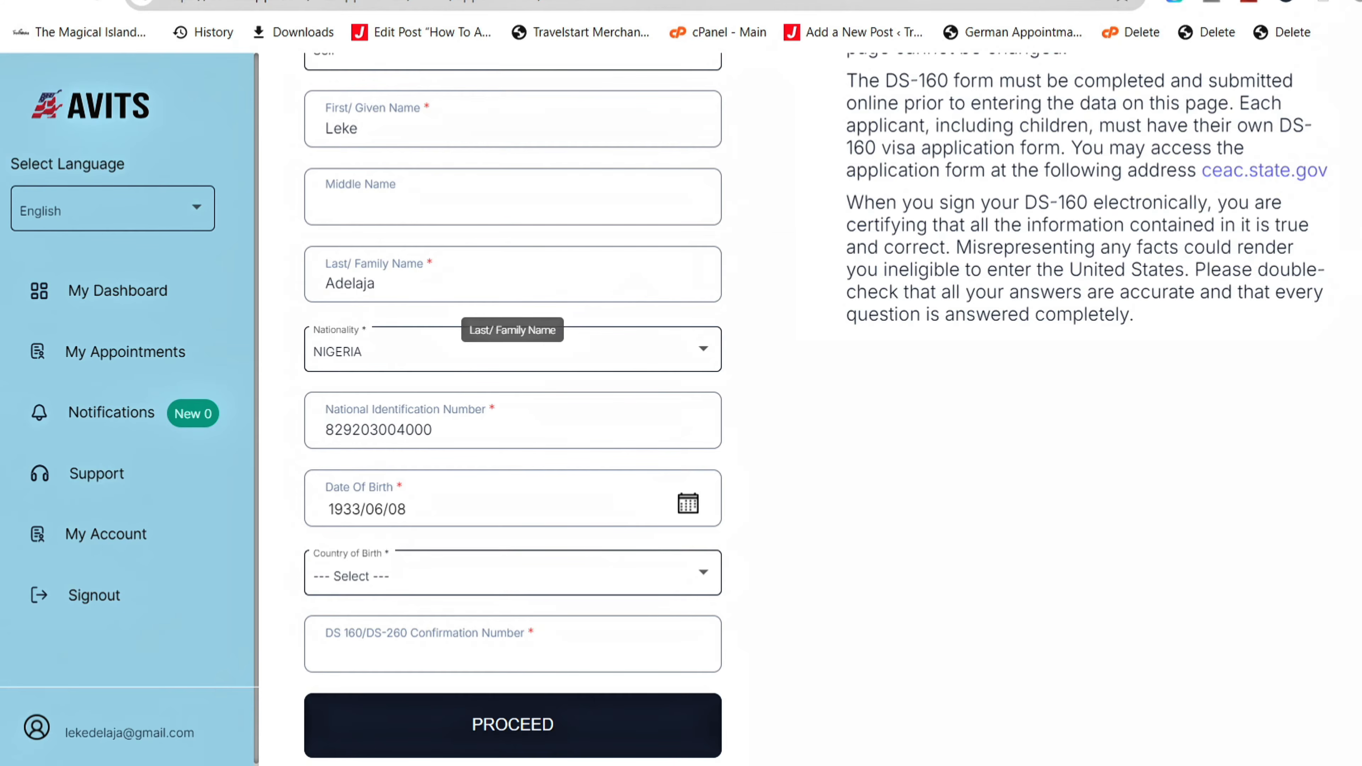
click(517, 593)
scroll(516, 583, down, 15)
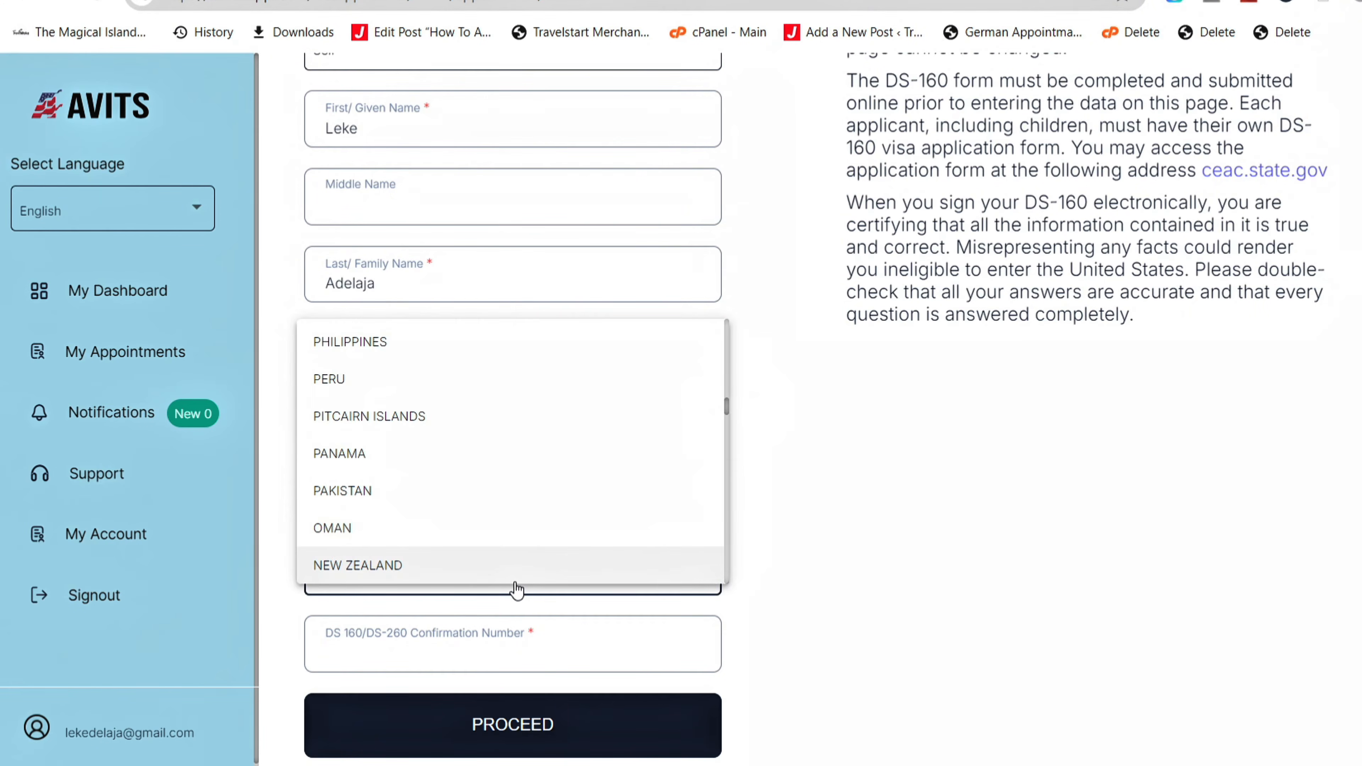
scroll(516, 586, down, 1)
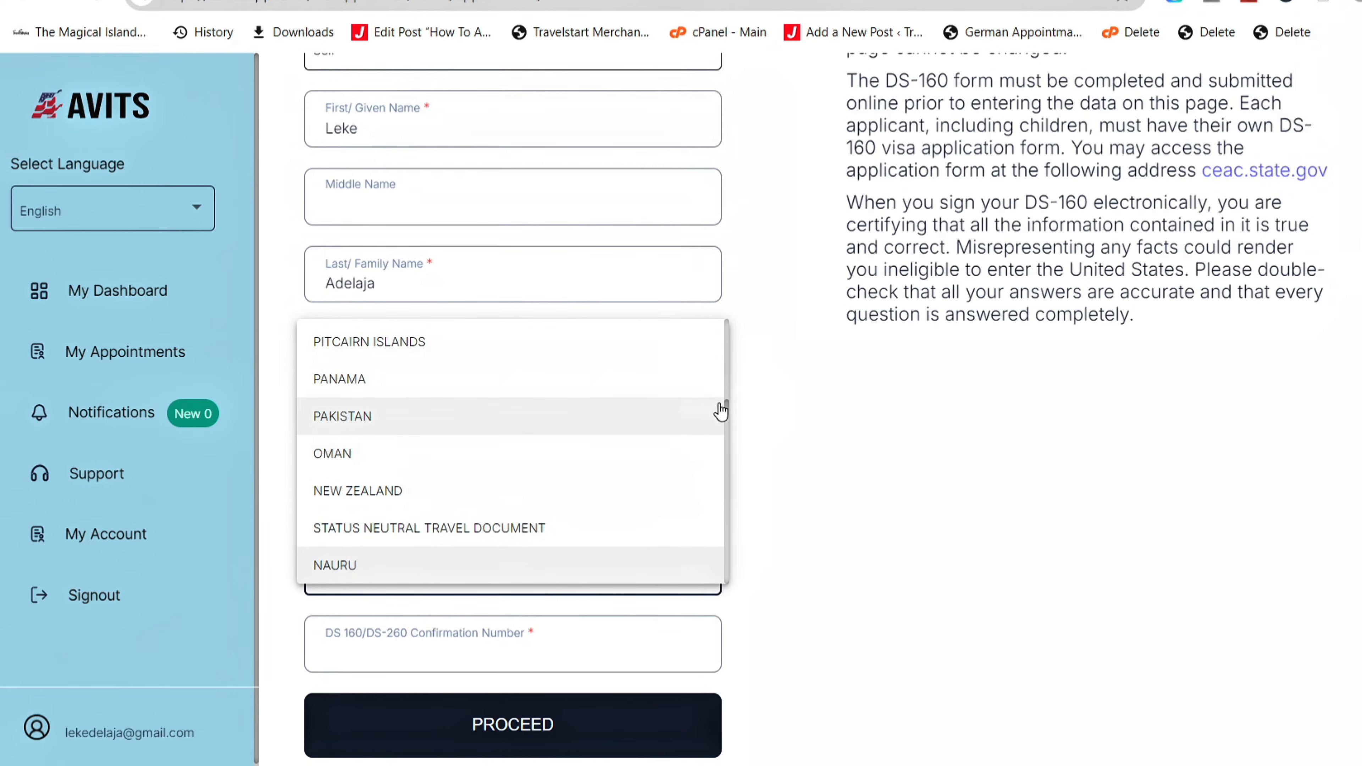
drag(728, 408, 729, 411)
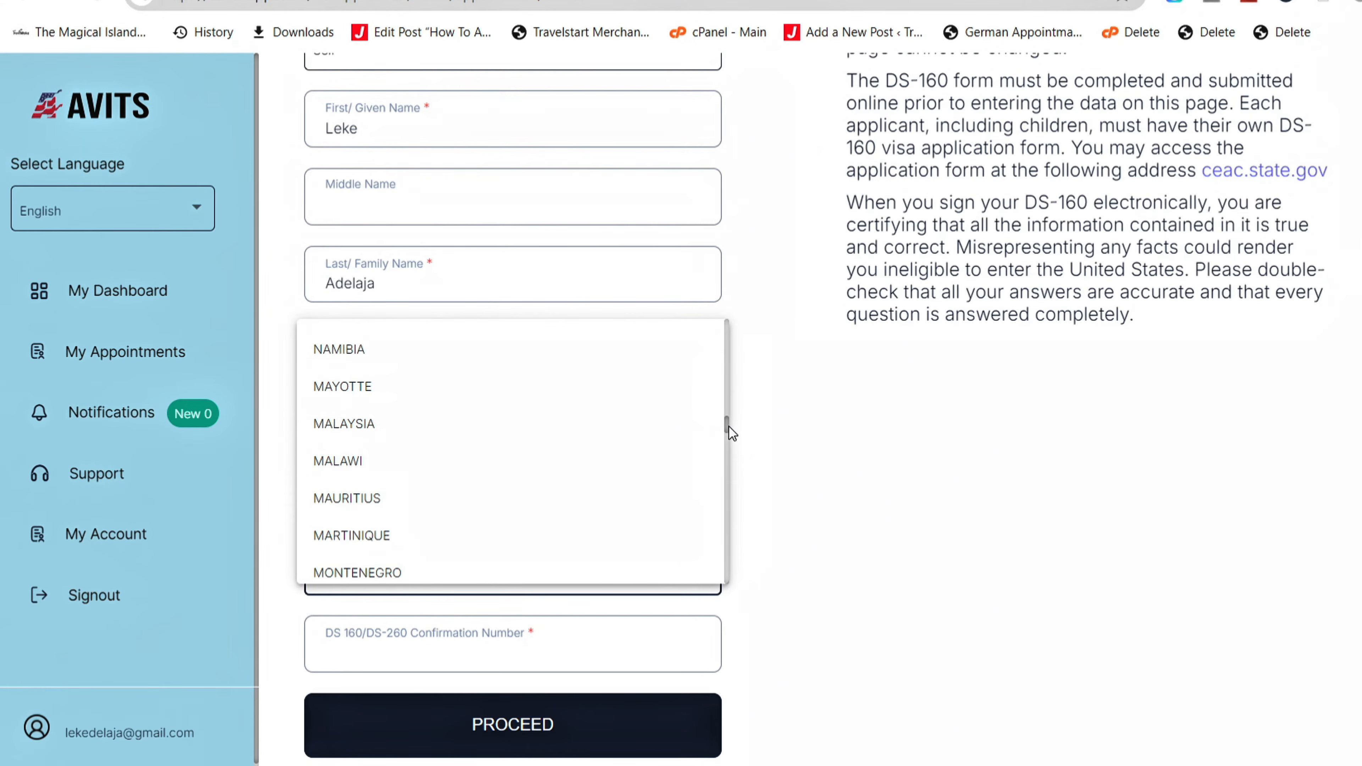
scroll(730, 427, down, 3)
click(414, 428)
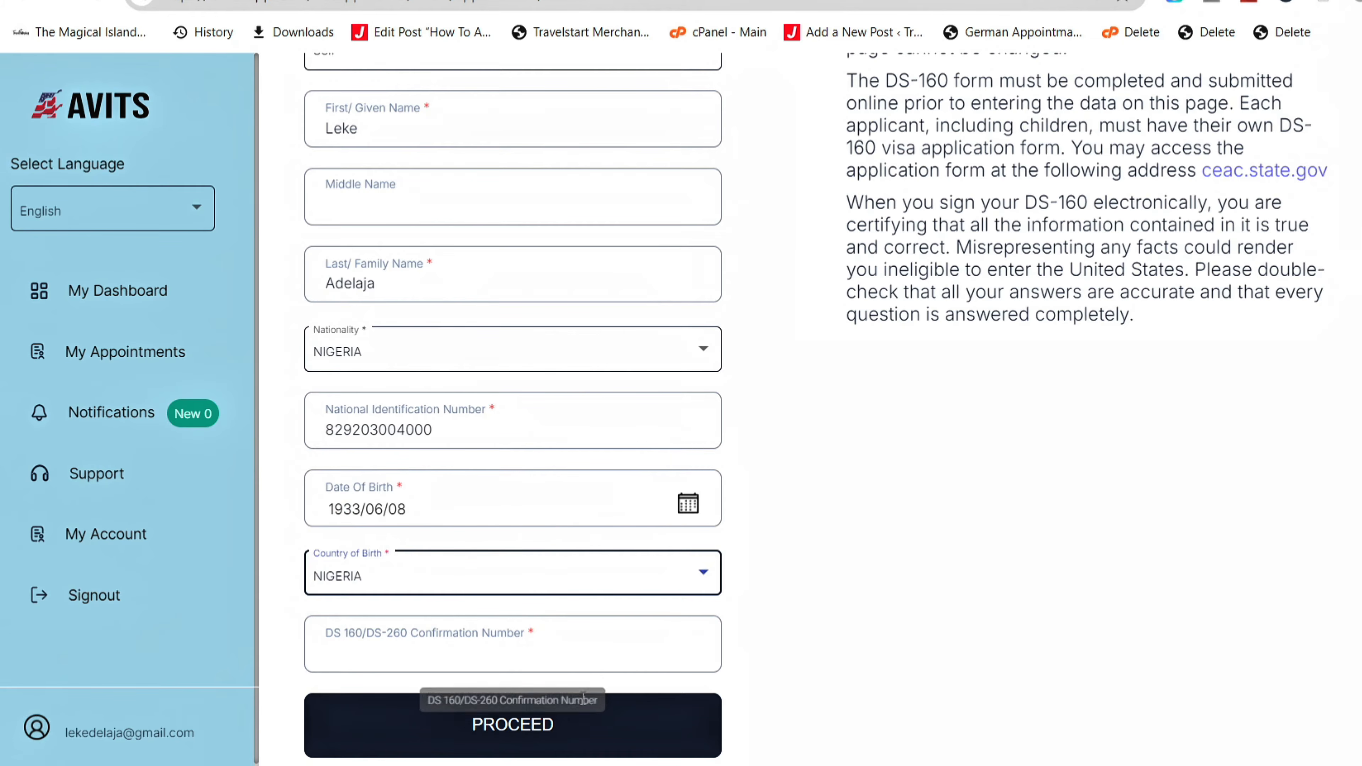
- Enter the applicant's DS-160 confirmation number, correcting a mistyped and a wrongly pasted value
click(563, 655)
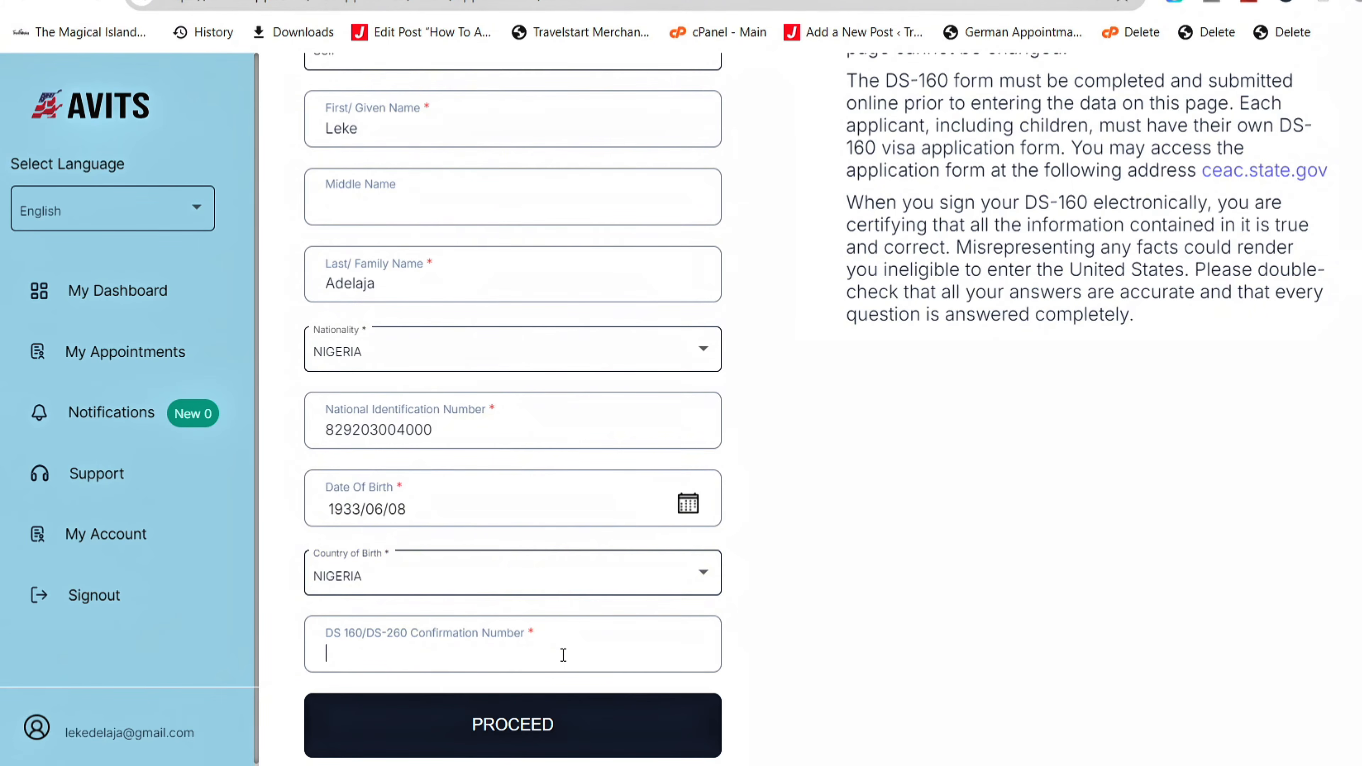
text(a00)
key(BackSpace)
key(BackSpace)
key(BackSpace)
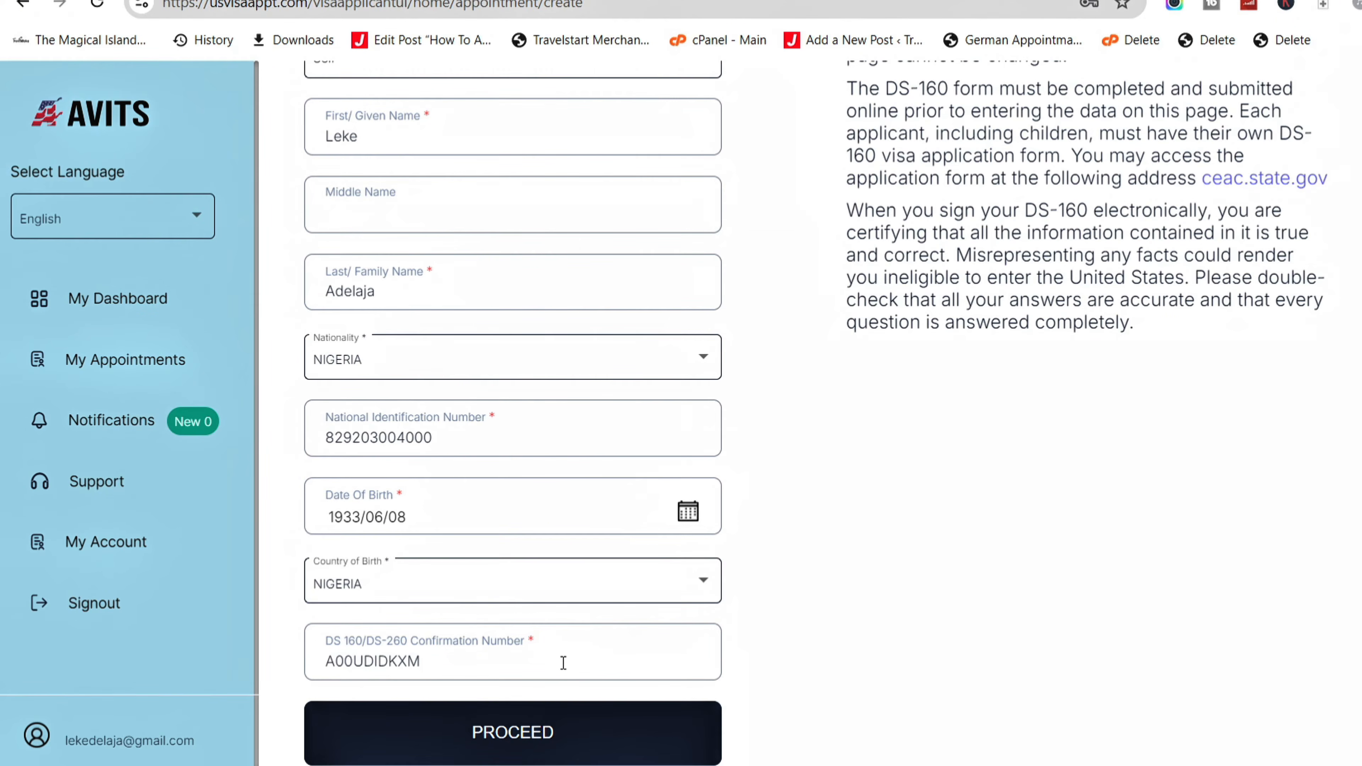
key(ctrl+a)
text(https://usvisaappt.com/visaapplicantui/login)
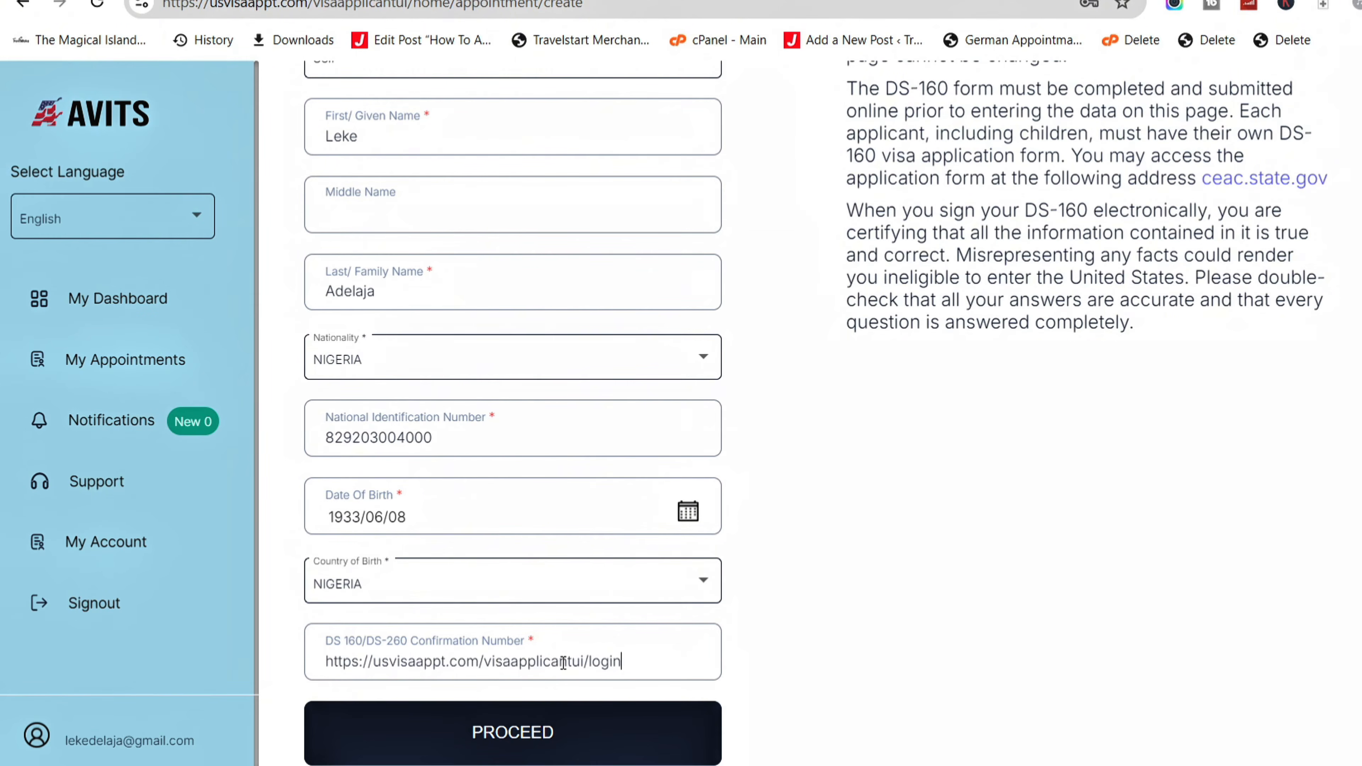
key(ctrl+a)
key(BackSpace)
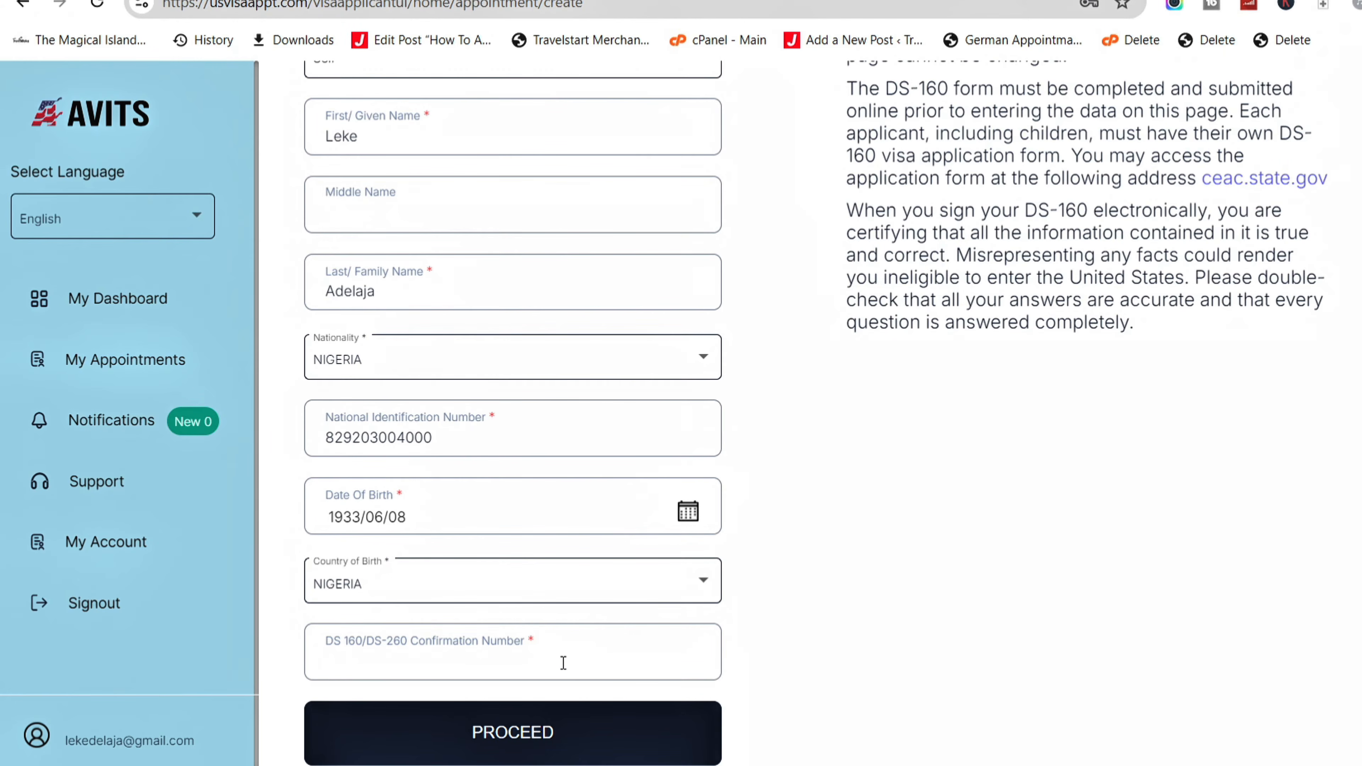
- On Contact Details, enter the applicant's phone number and e-mail address and submit
click(513, 732)
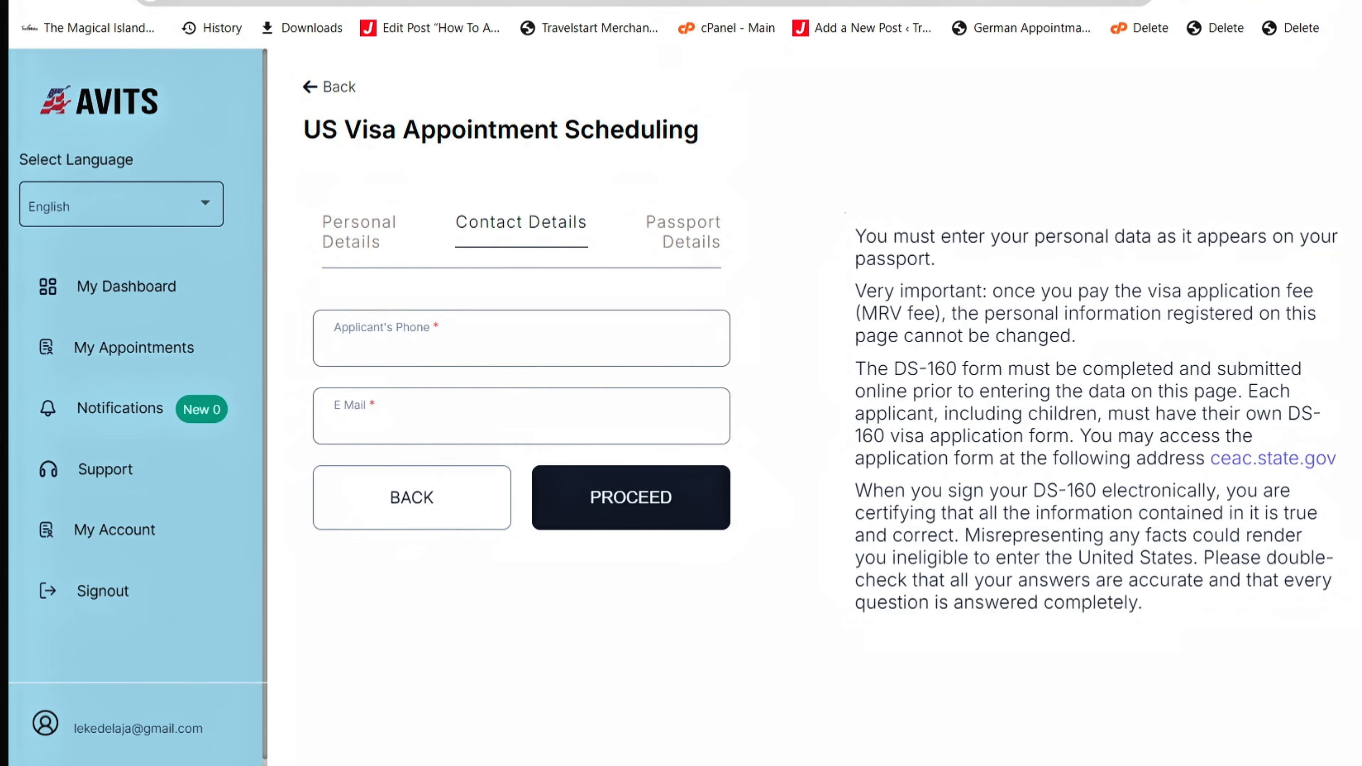
click(445, 340)
text(0800000000)
key(Tab)
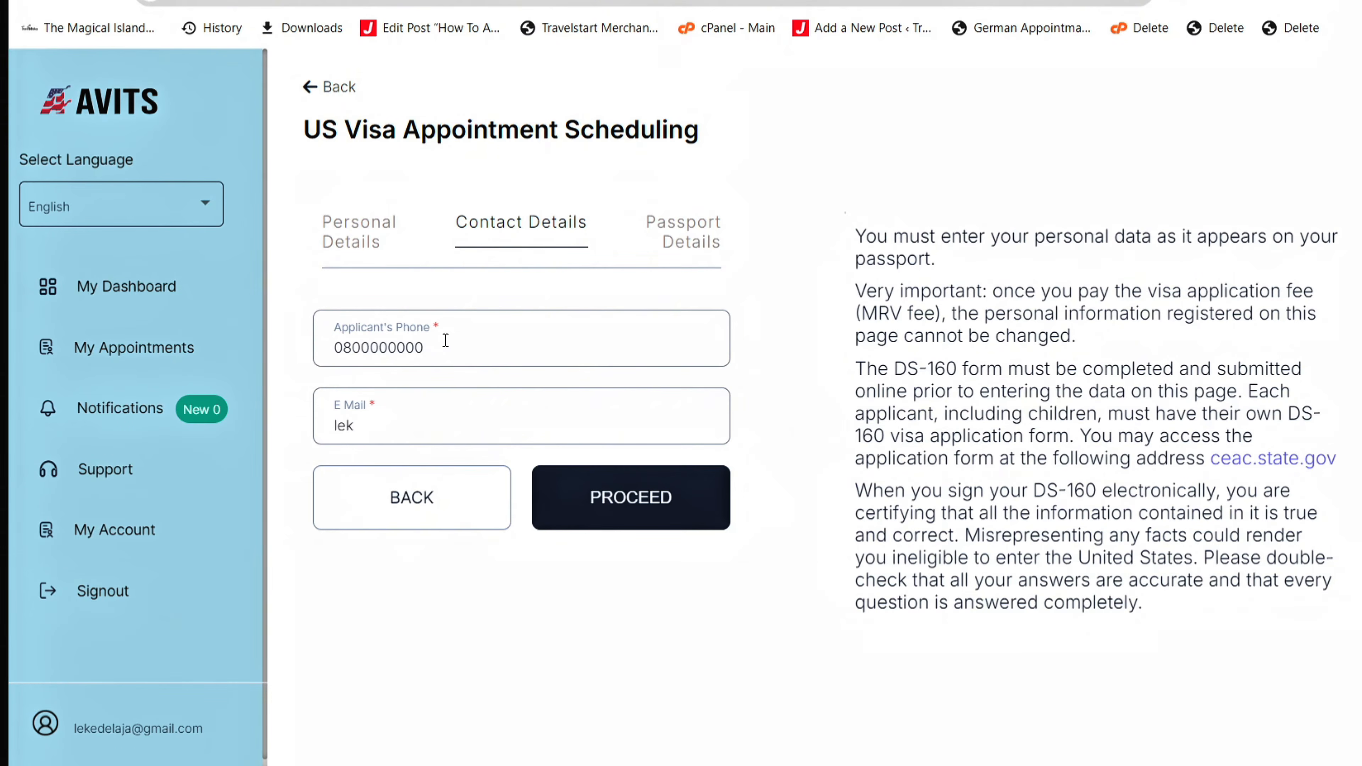
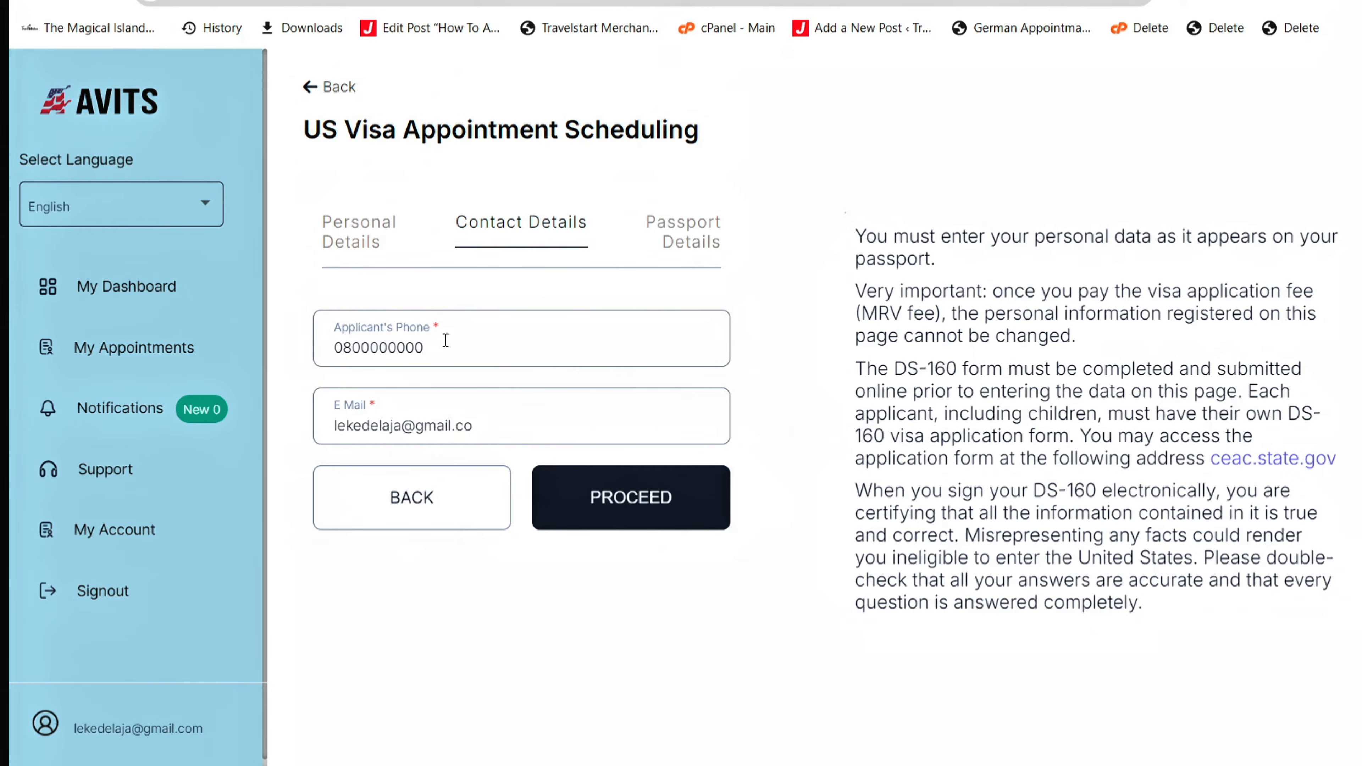
key(Return)
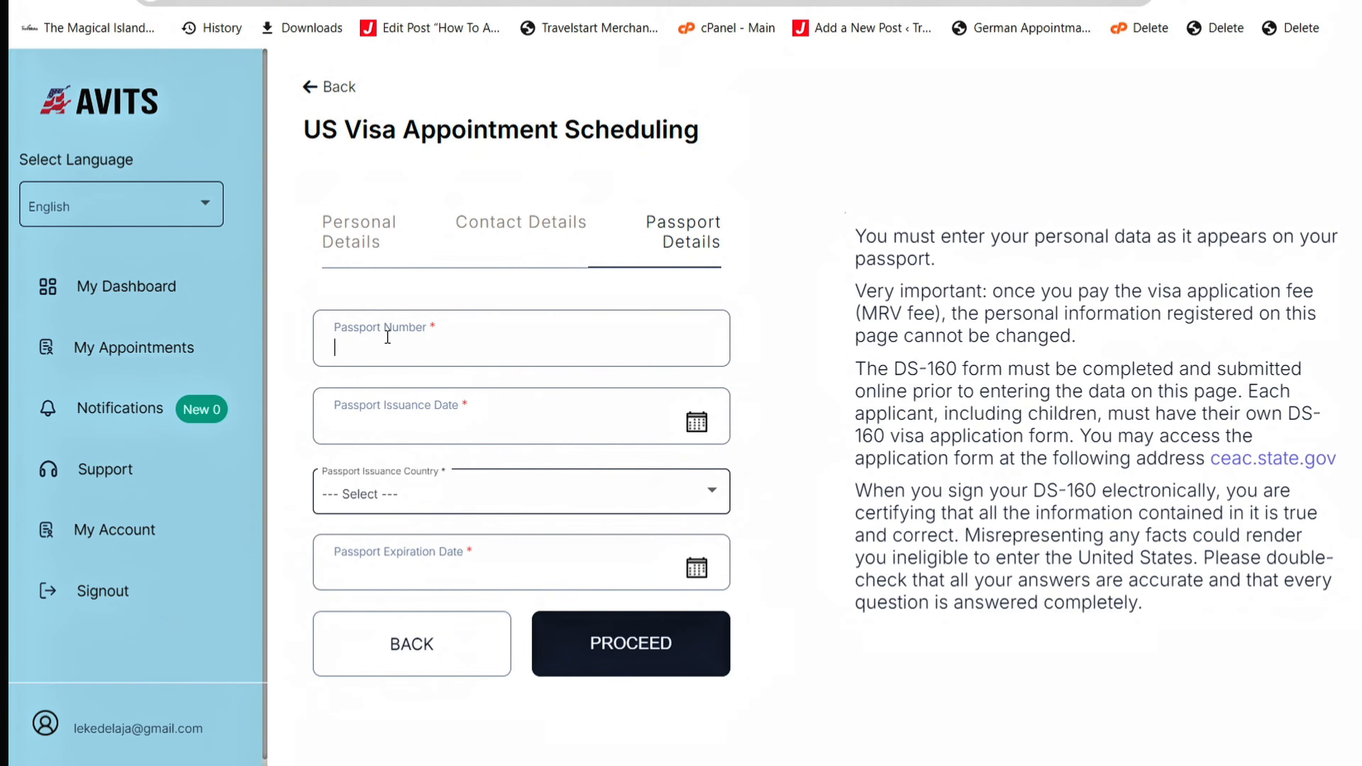
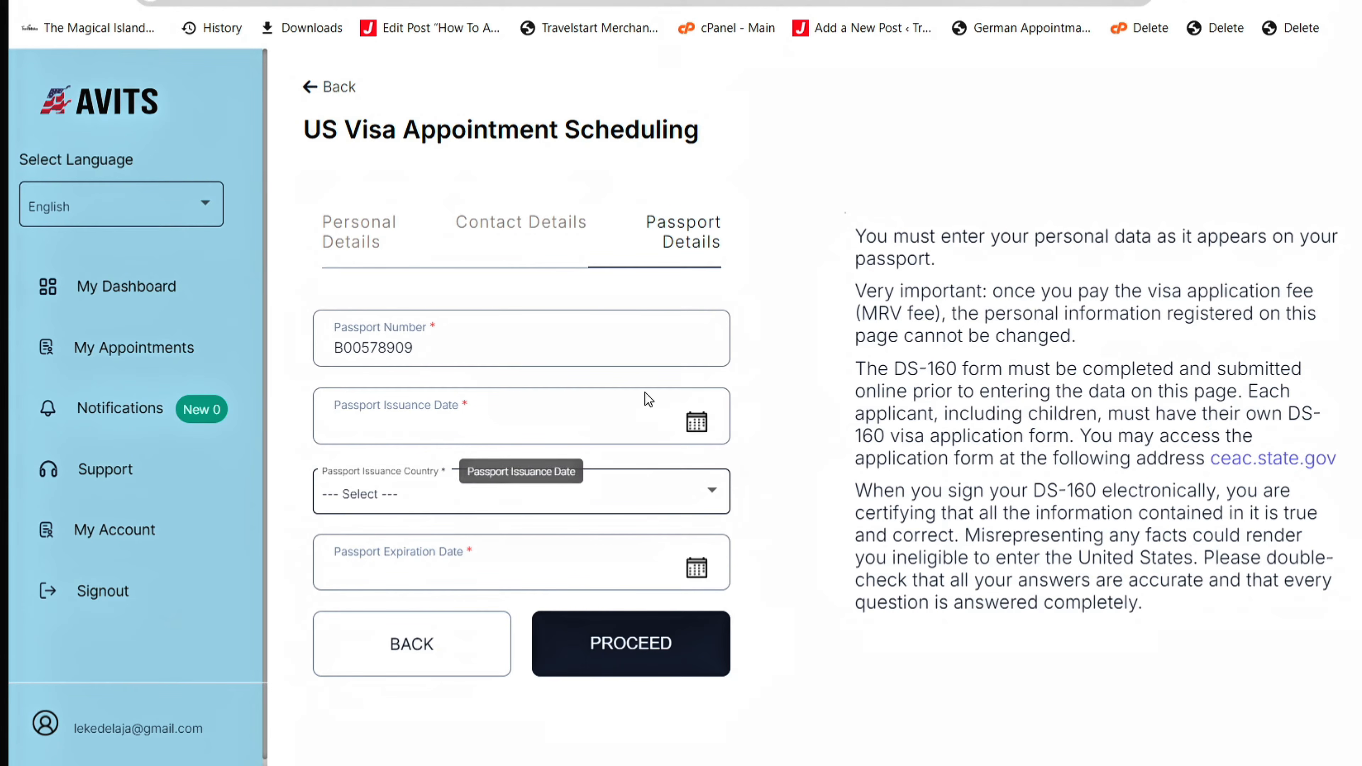
- Enter the passport number and set the issuance date to 2023/06/14
click(697, 424)
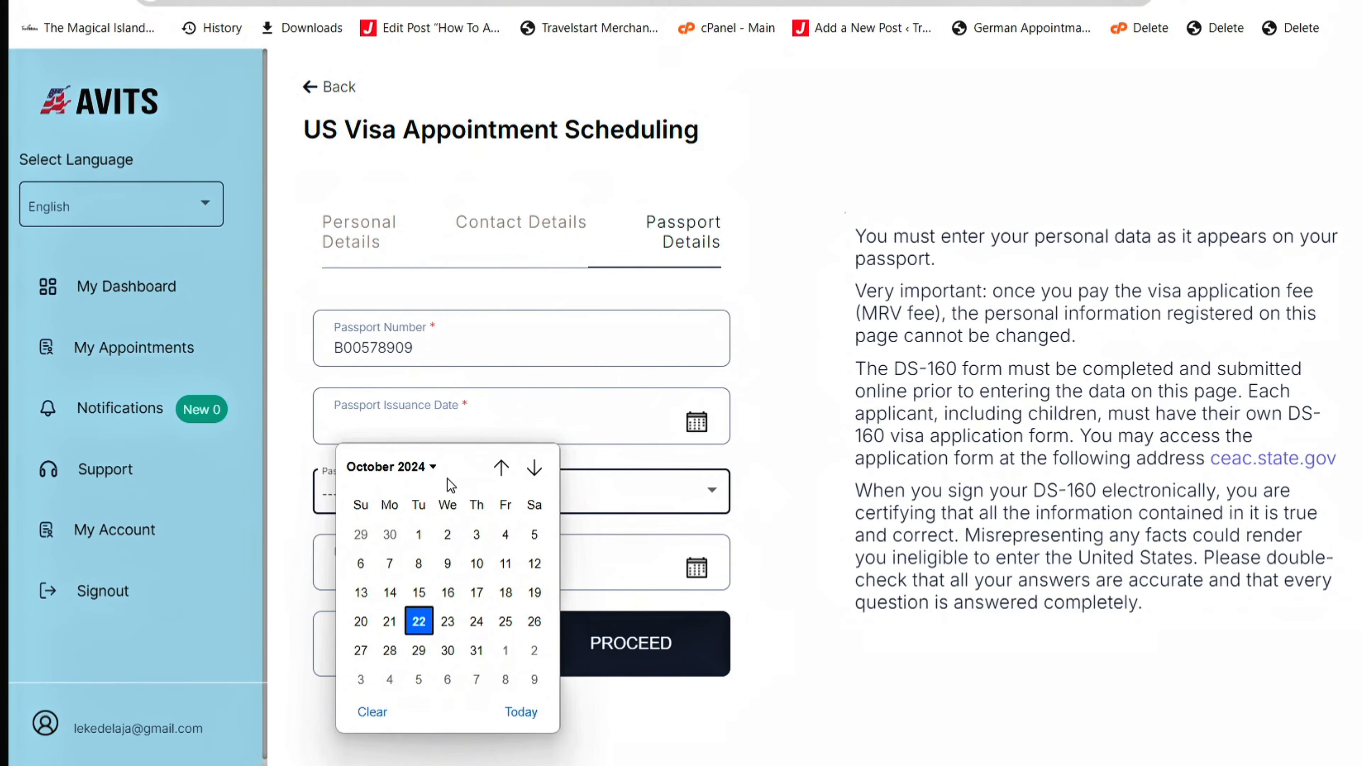
click(432, 467)
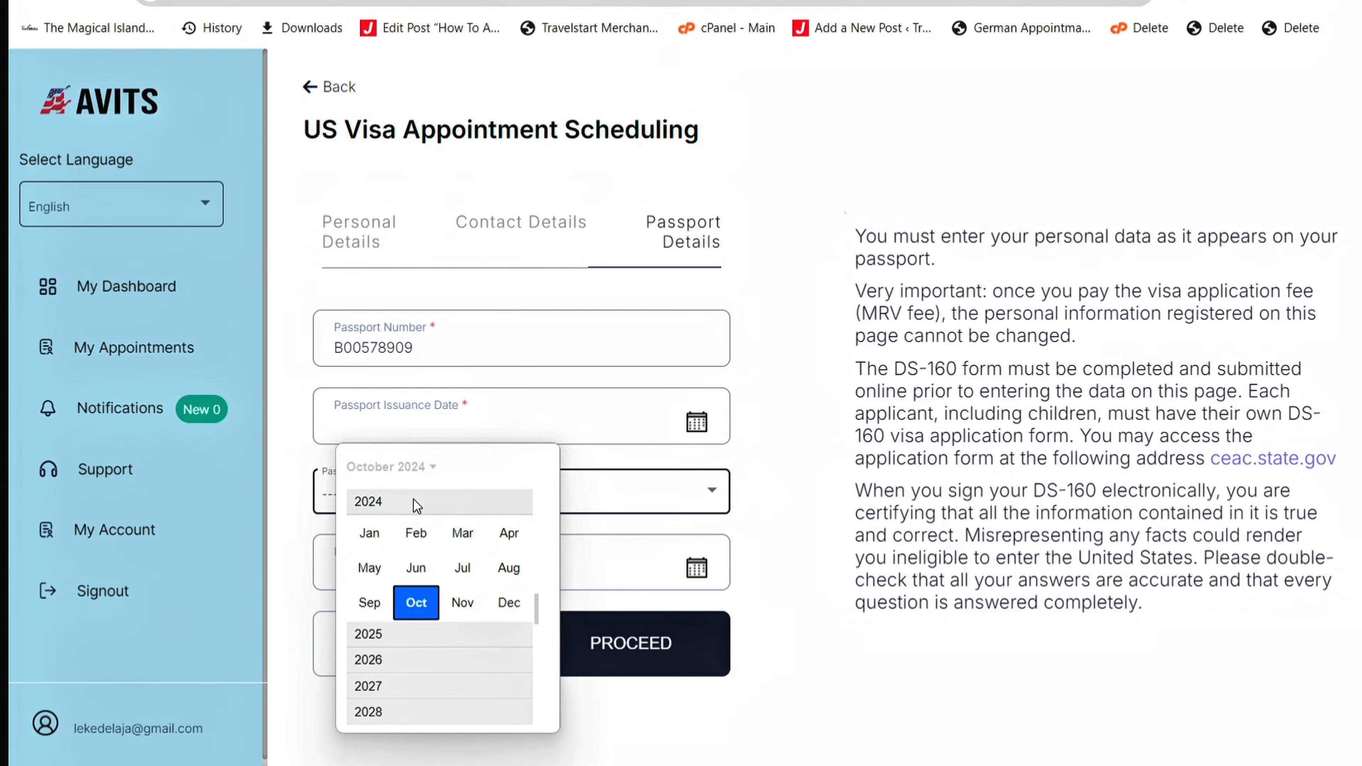
scroll(498, 533, up, 2)
click(483, 582)
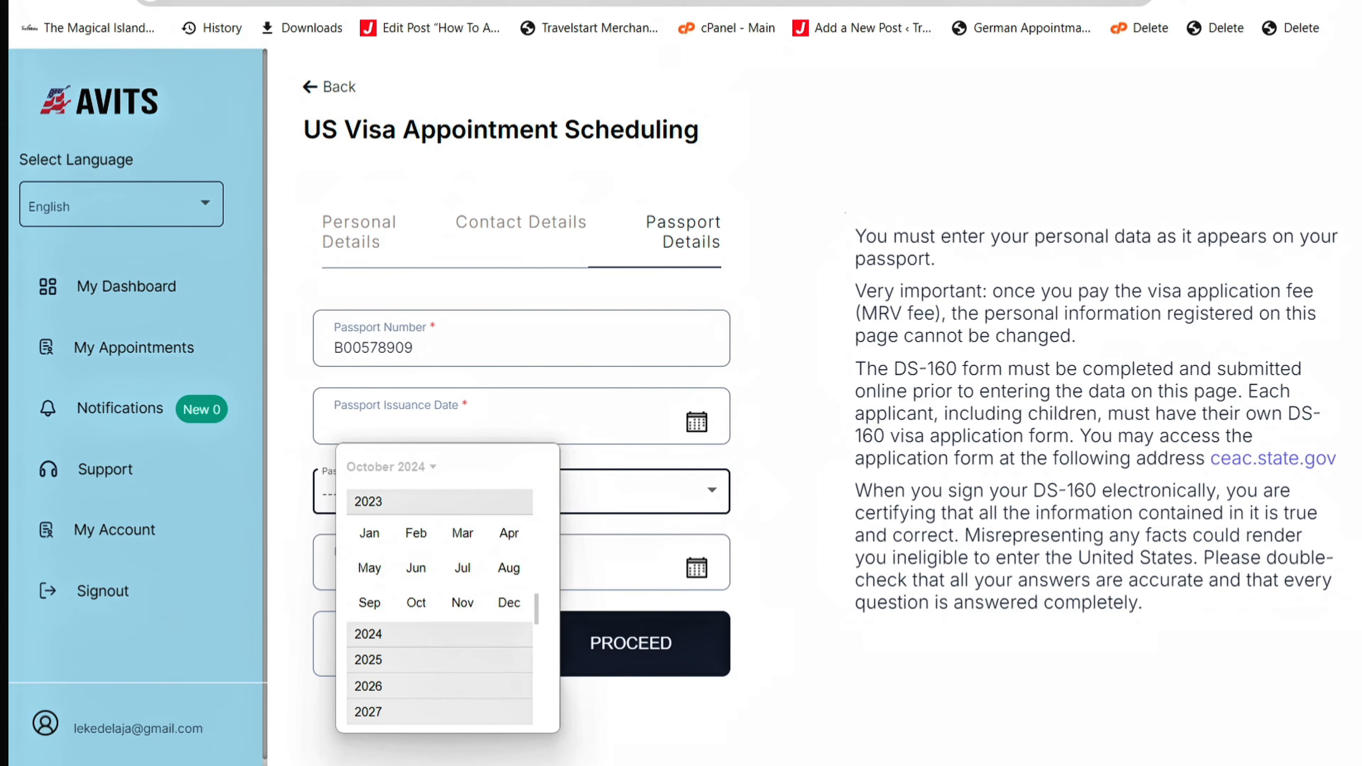
click(416, 567)
click(447, 590)
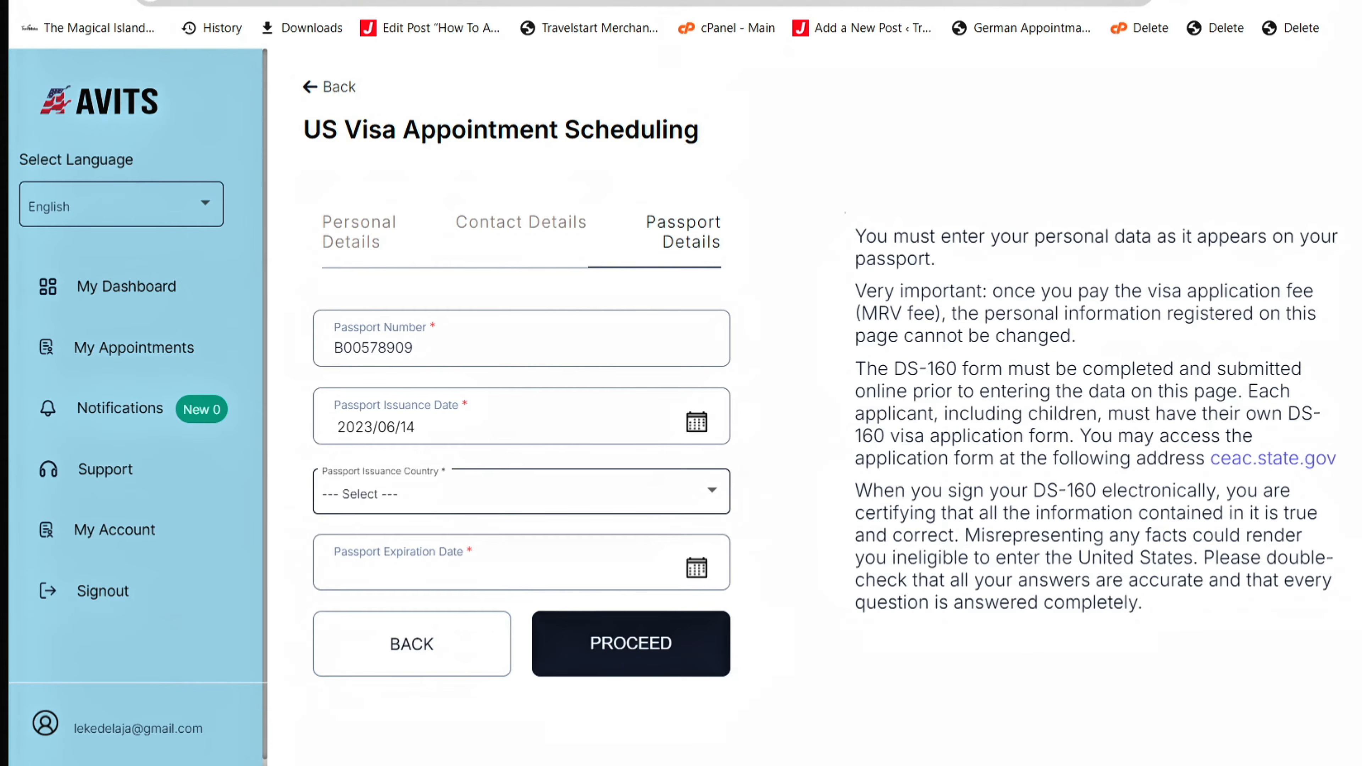
- Choose NIGERIA as the passport issuing country
click(520, 493)
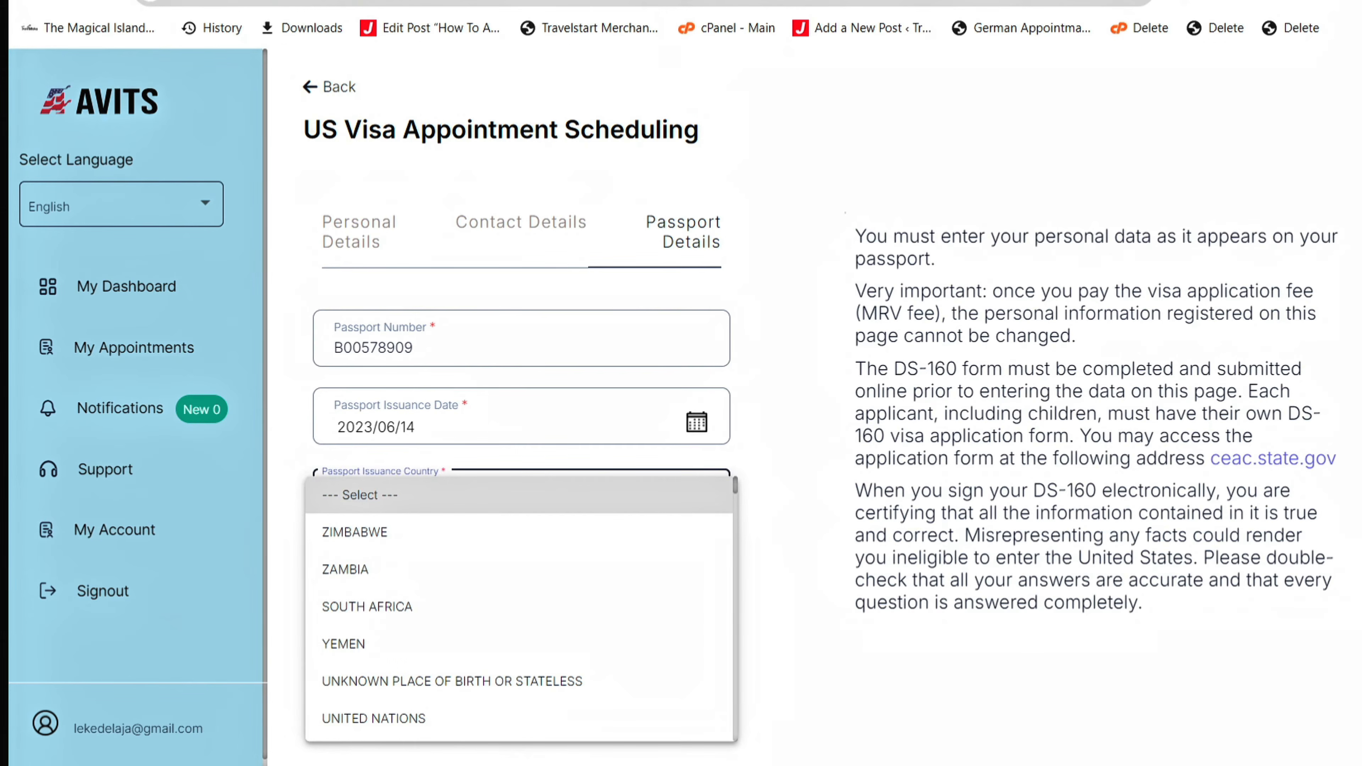
key(Down)
key(Down)
key(Down)
key(Down)
key(Down)
key(Down)
key(Down)
key(Down)
key(Down)
key(Down)
key(Down)
key(Down)
key(Down)
key(Down)
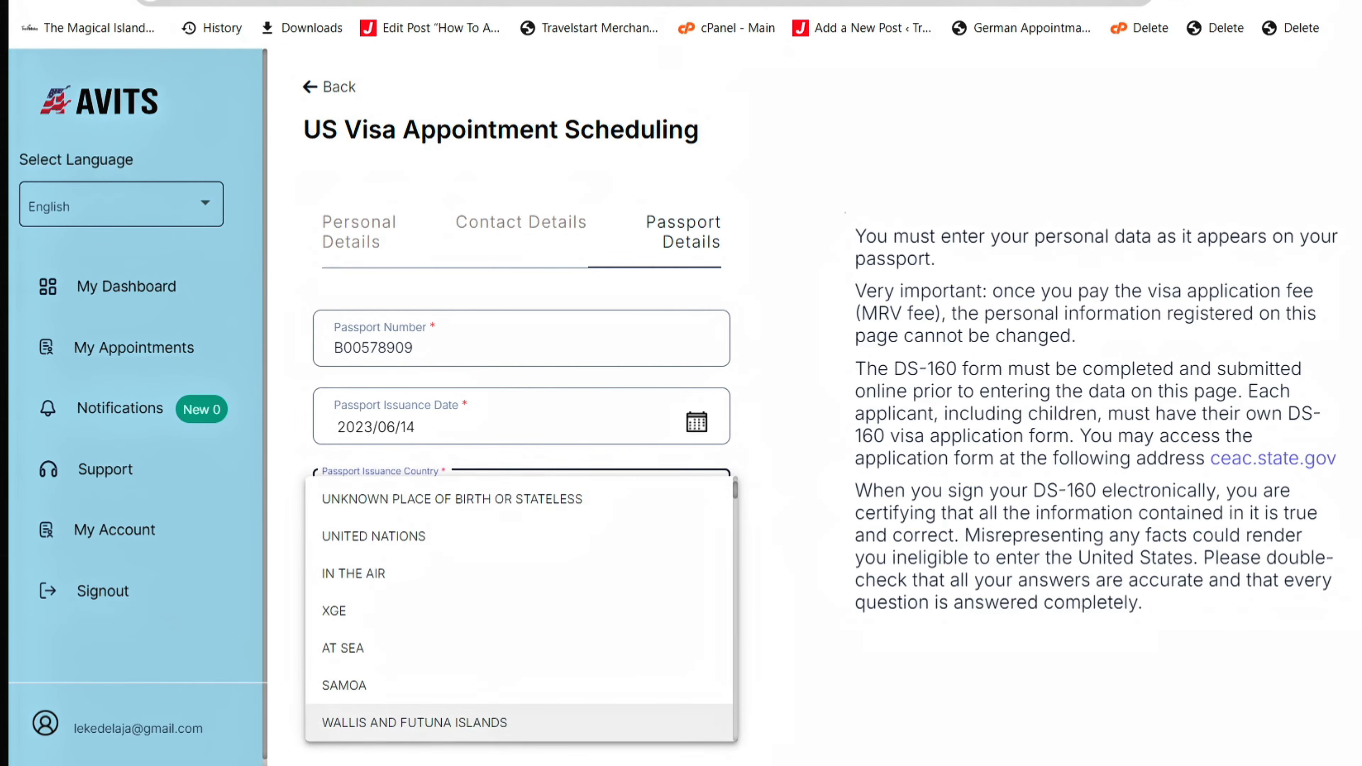
key(Down)
key(Down)
key(Down)
key(Down)
key(Down)
key(Down)
key(Down)
key(Down)
key(Down)
key(Down)
key(Down)
key(Down)
key(Down)
key(Down)
key(Down)
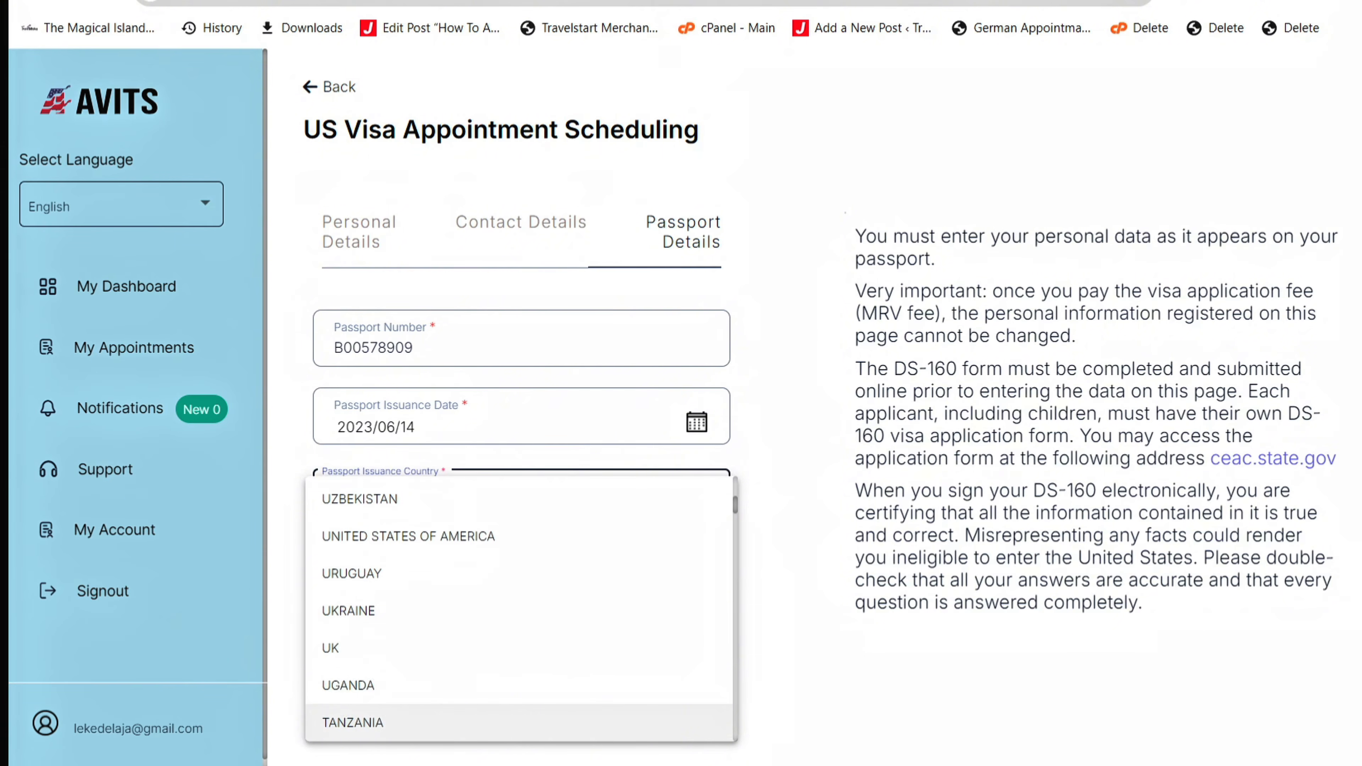
key(Down)
key(Down)
key(Down)
key(Down)
key(Down)
key(Down)
key(Down)
key(Down)
key(Down)
key(Down)
key(Down)
key(Down)
key(Down)
key(Down)
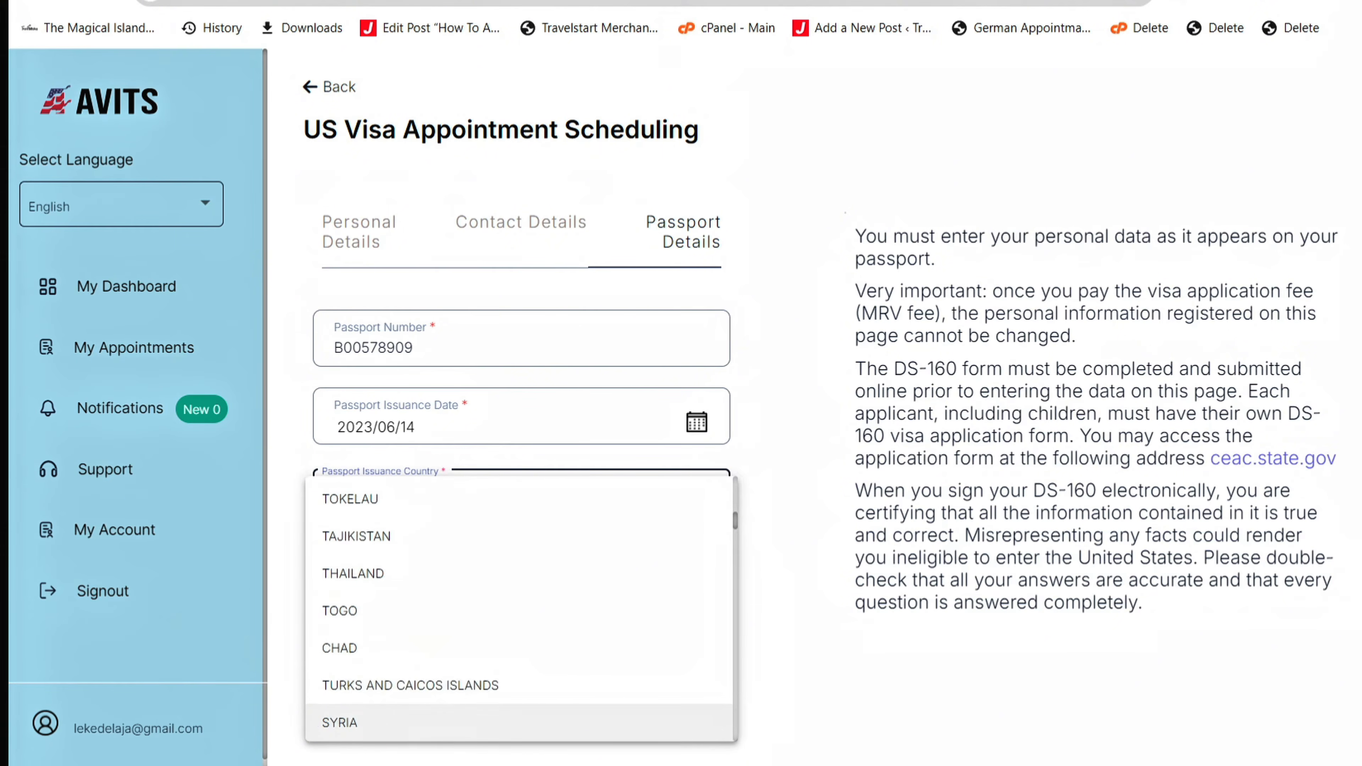
key(Down)
key(Down)
key(Down)
key(Down)
key(Down)
key(Down)
key(Down)
key(Down)
key(Down)
key(Down)
key(Down)
key(Down)
key(Down)
key(Down)
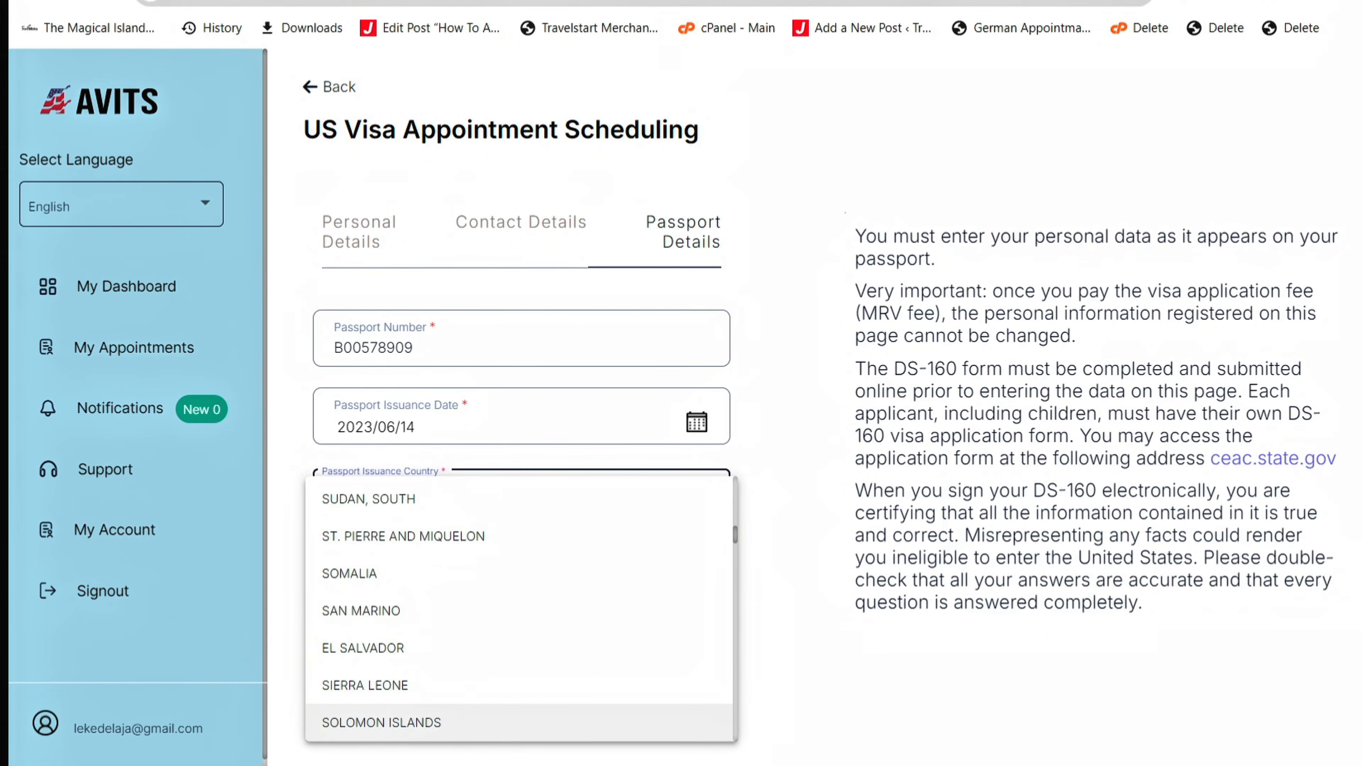
key(Down)
key(Down)
key(Down)
key(Down)
key(Down)
key(Down)
key(Down)
key(Down)
key(Down)
key(Down)
key(Down)
key(Down)
key(Down)
key(Down)
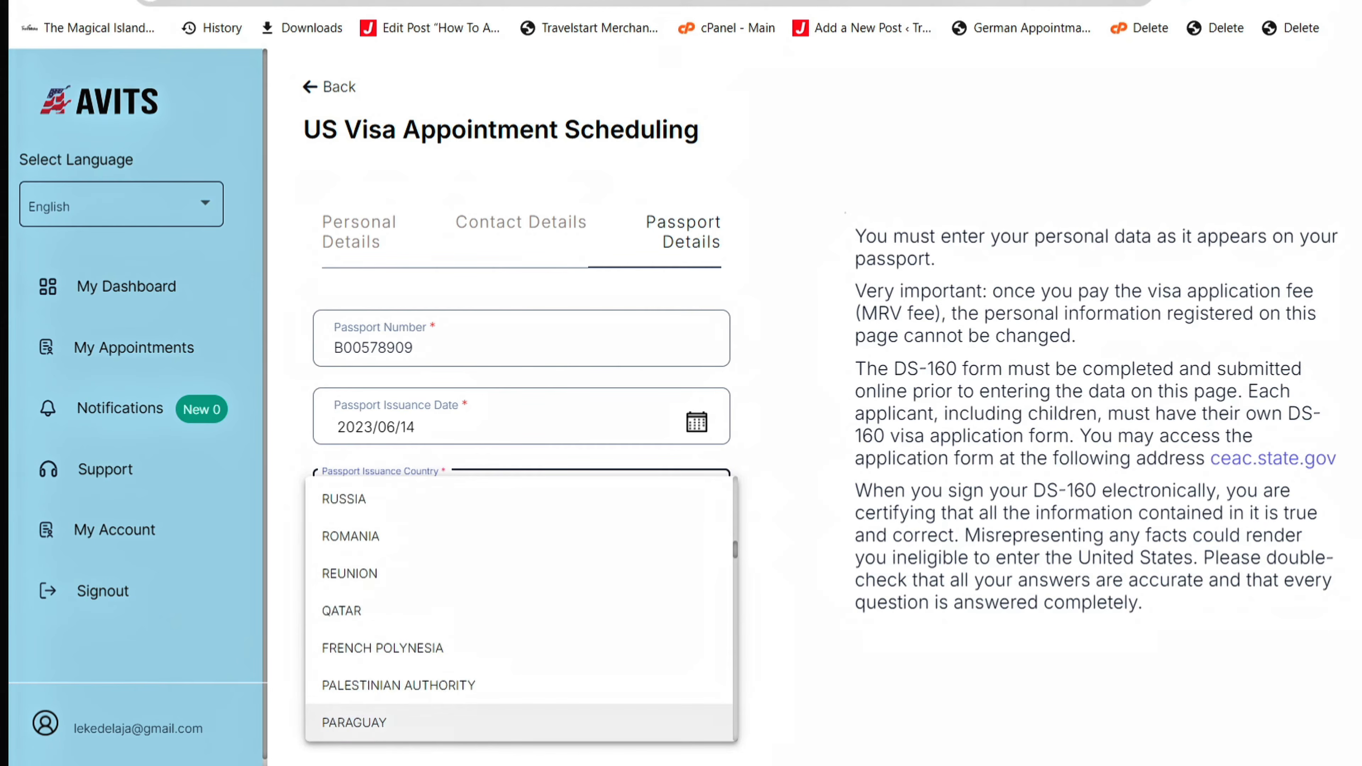
key(Down)
key(Down)
key(Down)
key(Down)
key(Down)
key(Down)
key(Down)
key(Down)
key(Down)
key(Down)
key(Down)
key(Down)
key(Down)
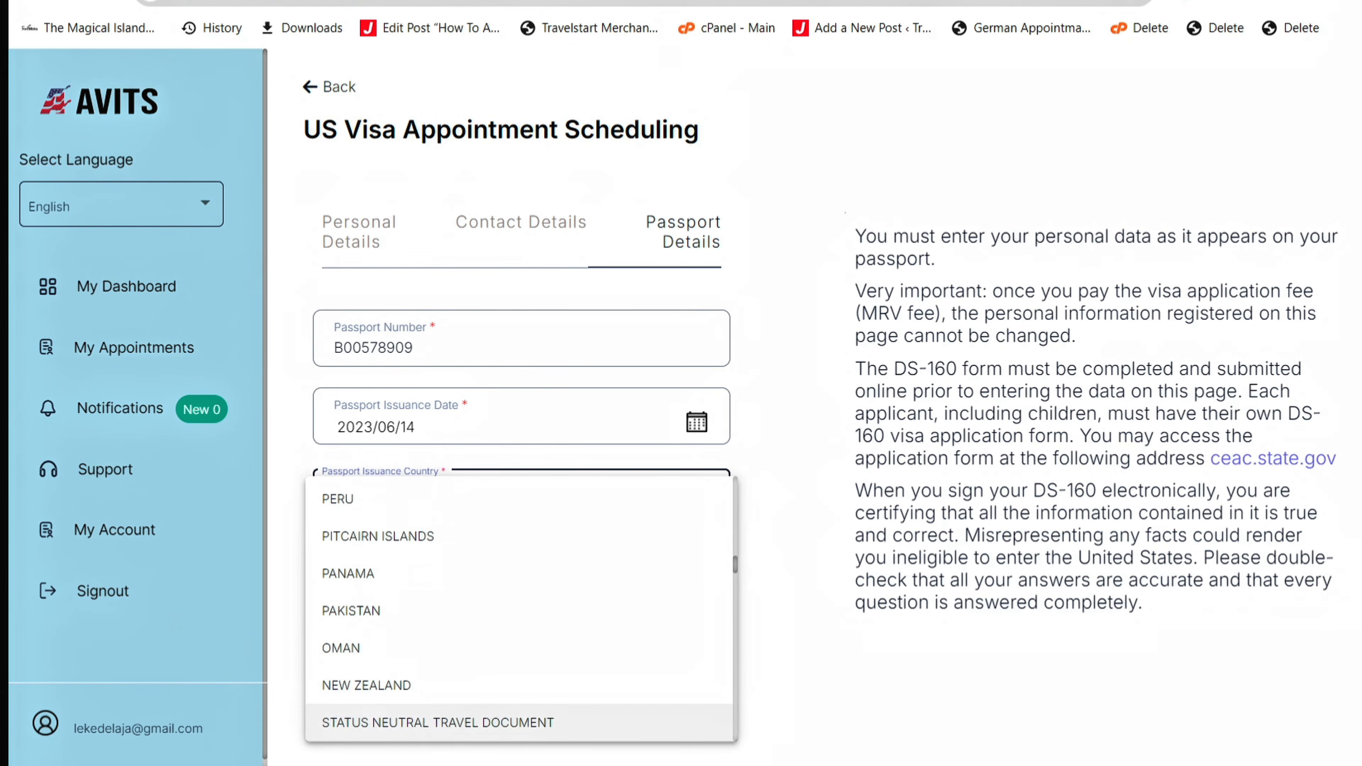
key(Down)
key(Down)
key(Down)
key(Down)
key(Down)
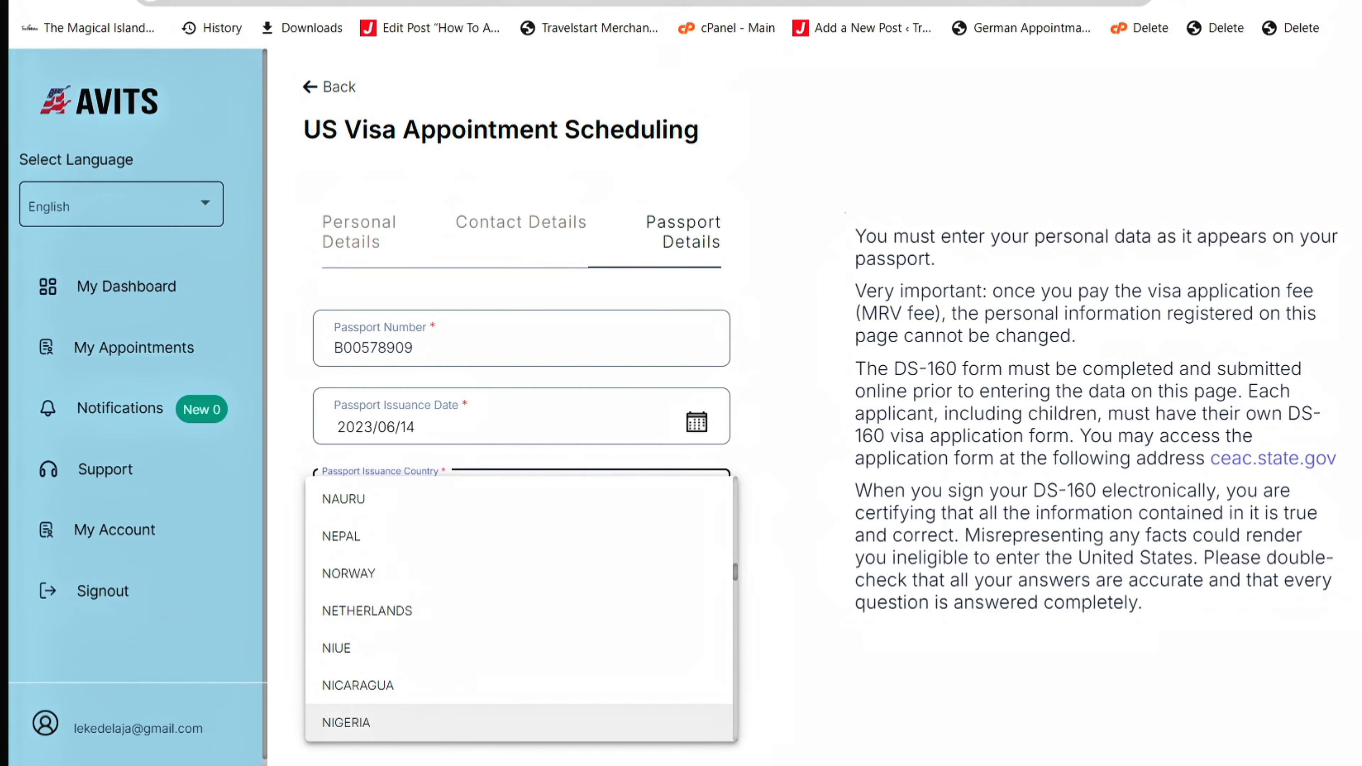
key(Return)
- Set the passport expiration date to 2028/06/13 and submit the passport details
scroll(472, 467, down, 2)
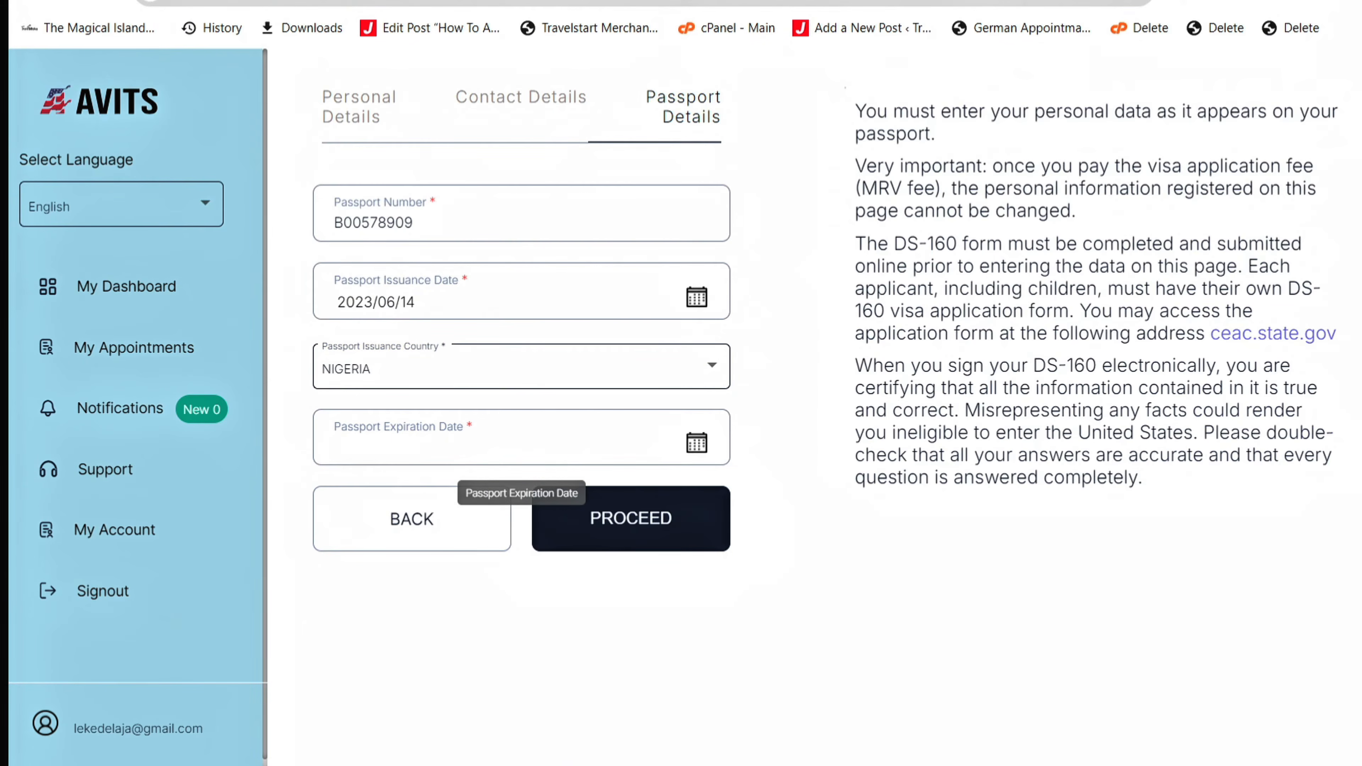
click(697, 443)
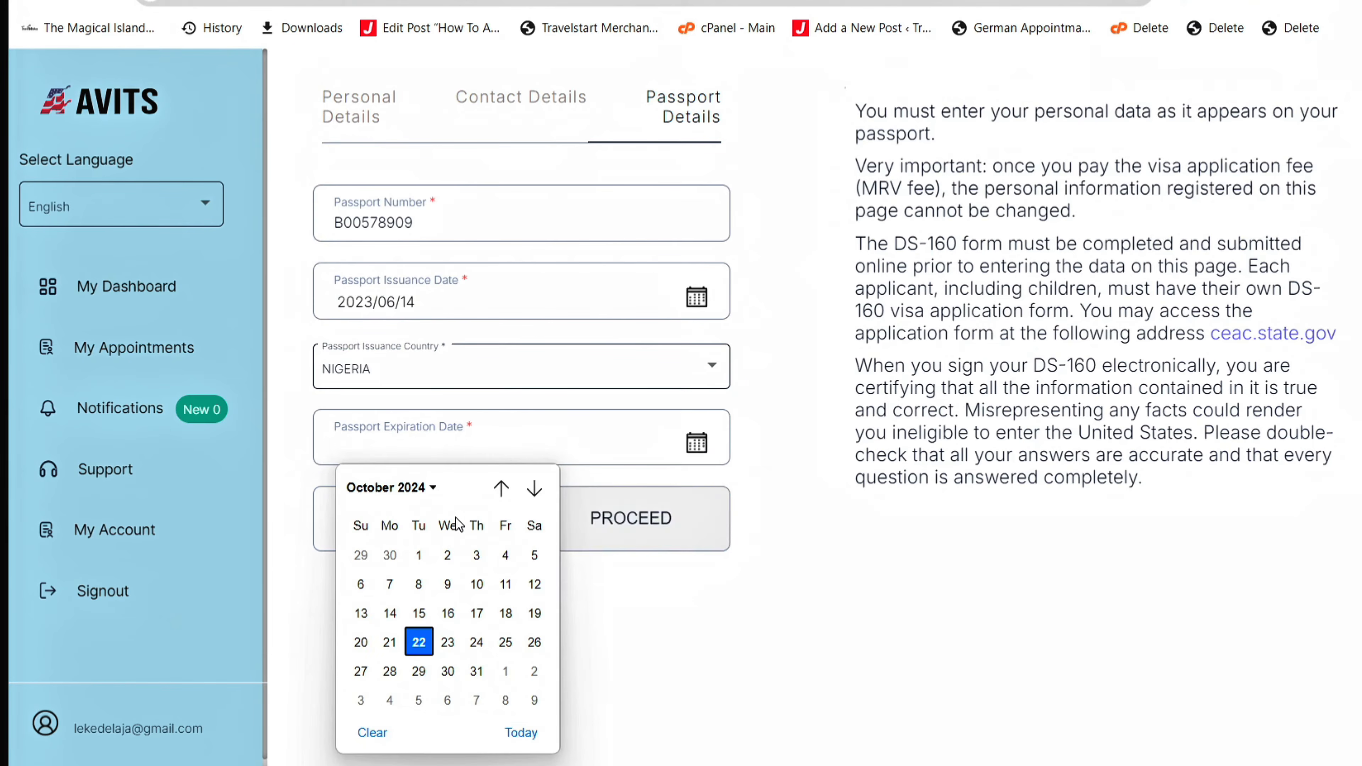
click(429, 498)
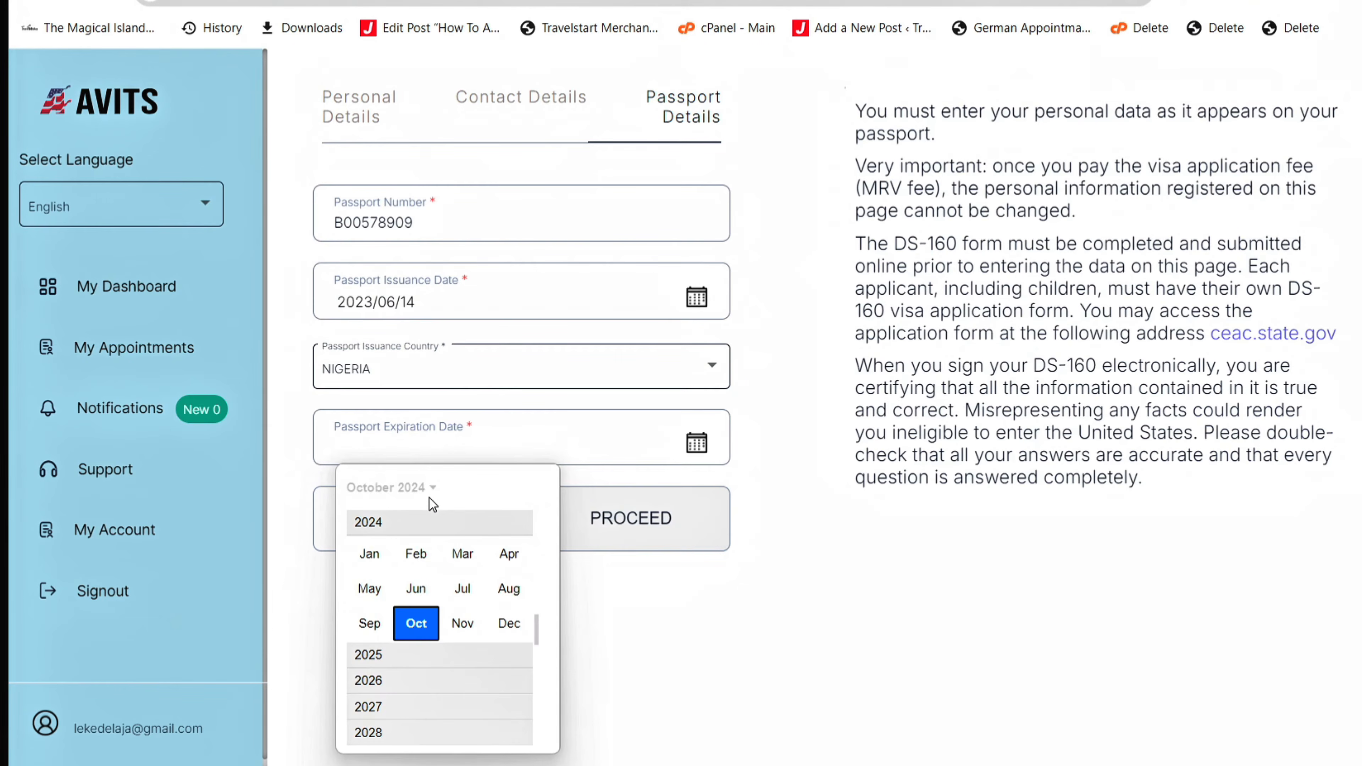
click(435, 736)
scroll(430, 738, down, 1)
click(417, 587)
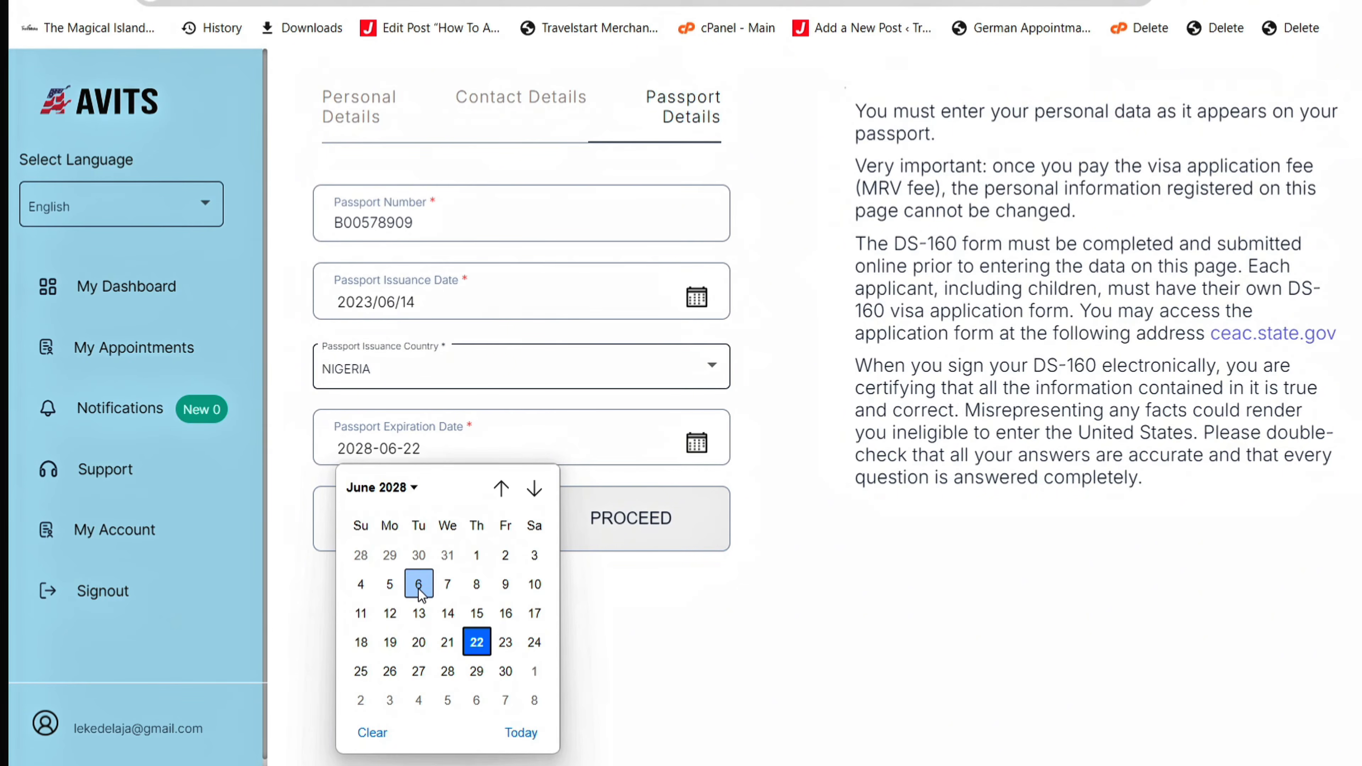
click(407, 614)
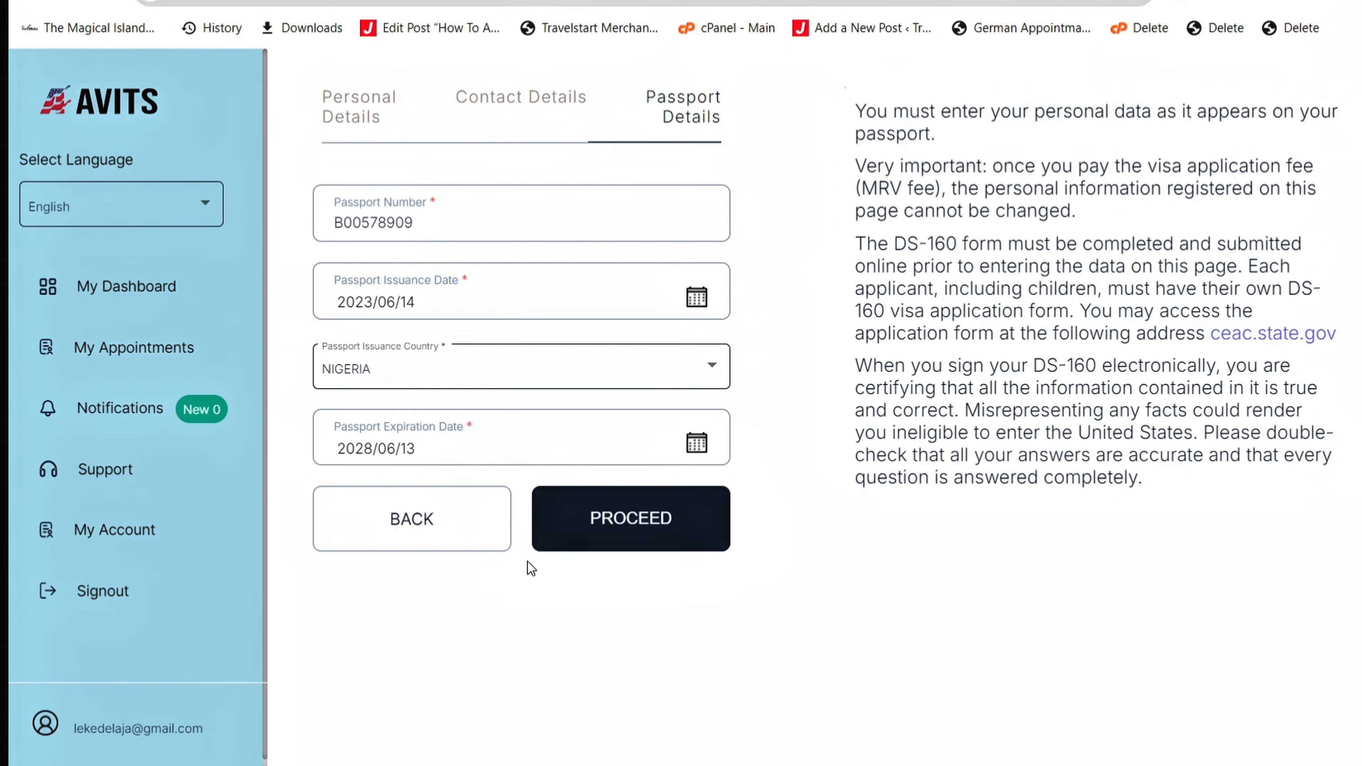
click(633, 524)
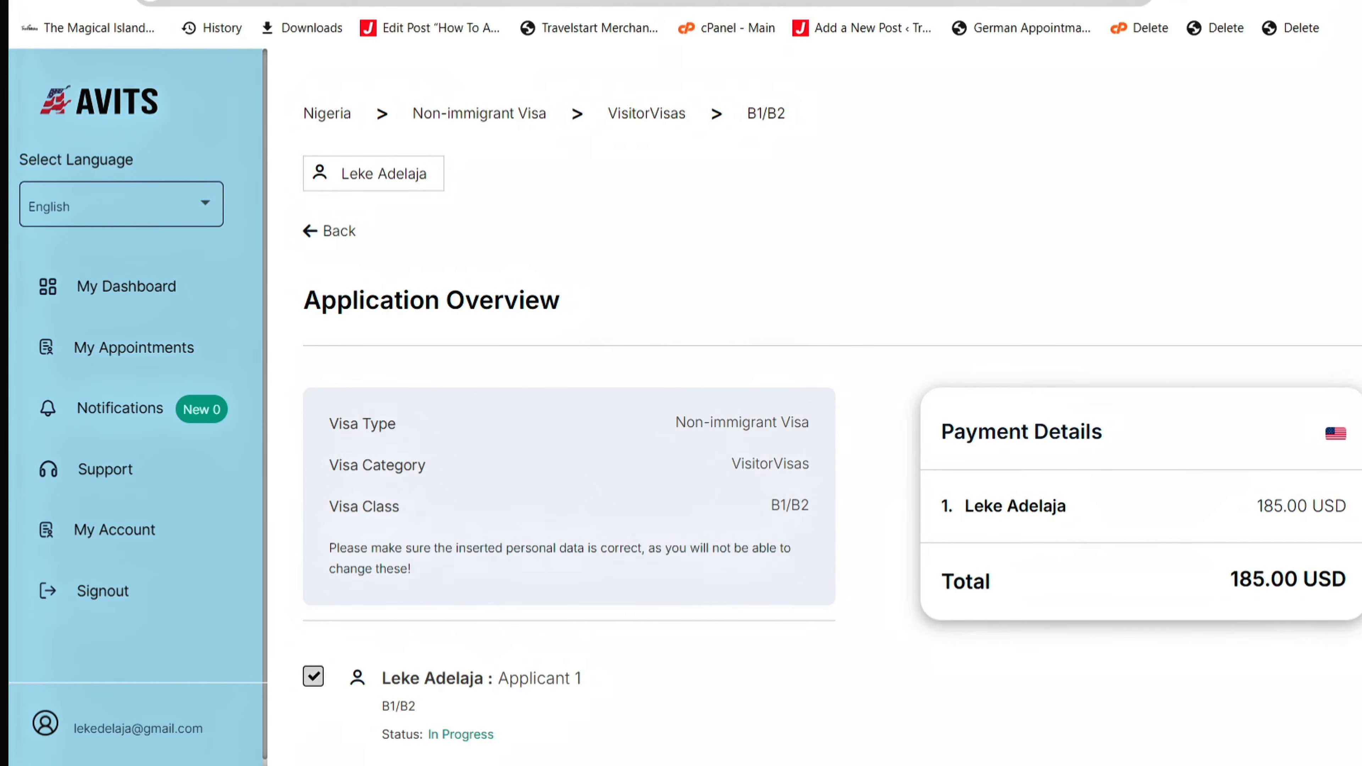
- Proceed from the Application Overview (one B1/B2 applicant, 185.00 USD) to the payment options
scroll(831, 407, down, 2)
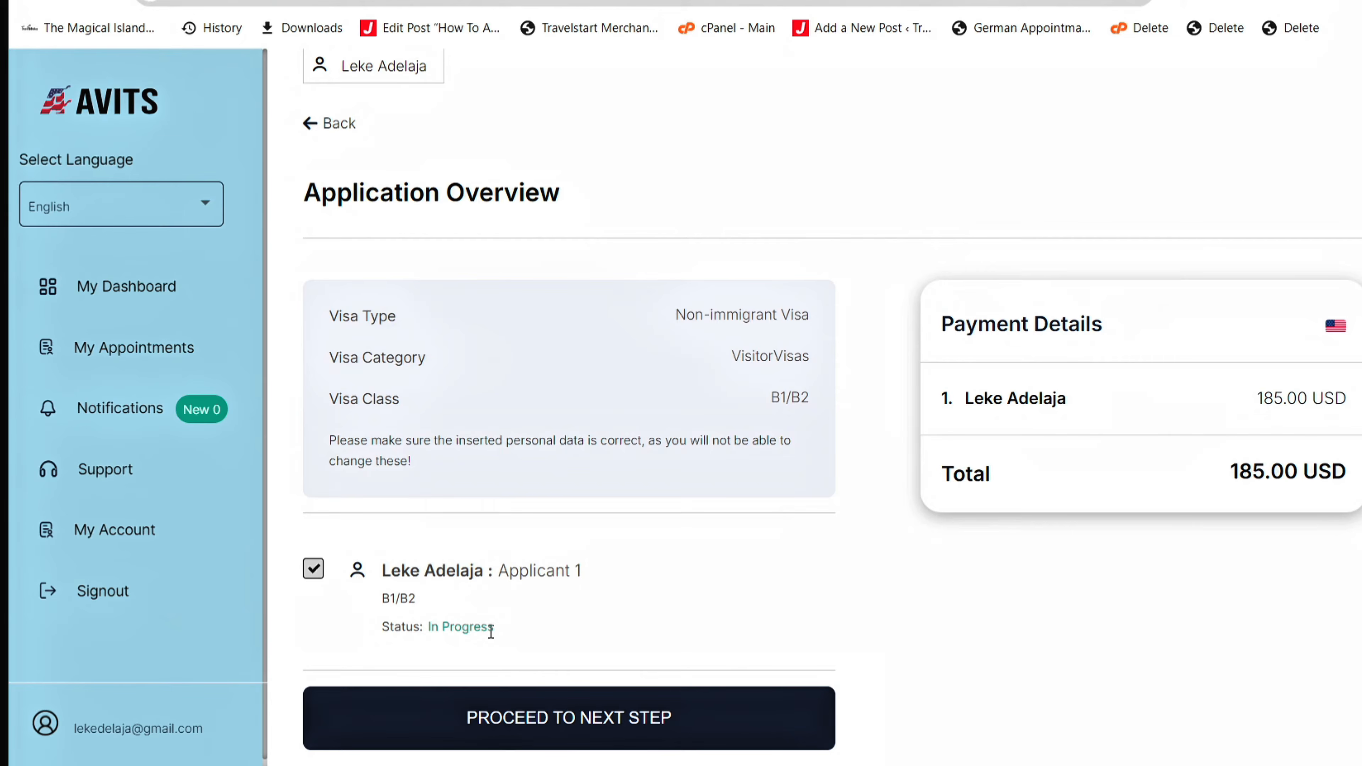
click(563, 708)
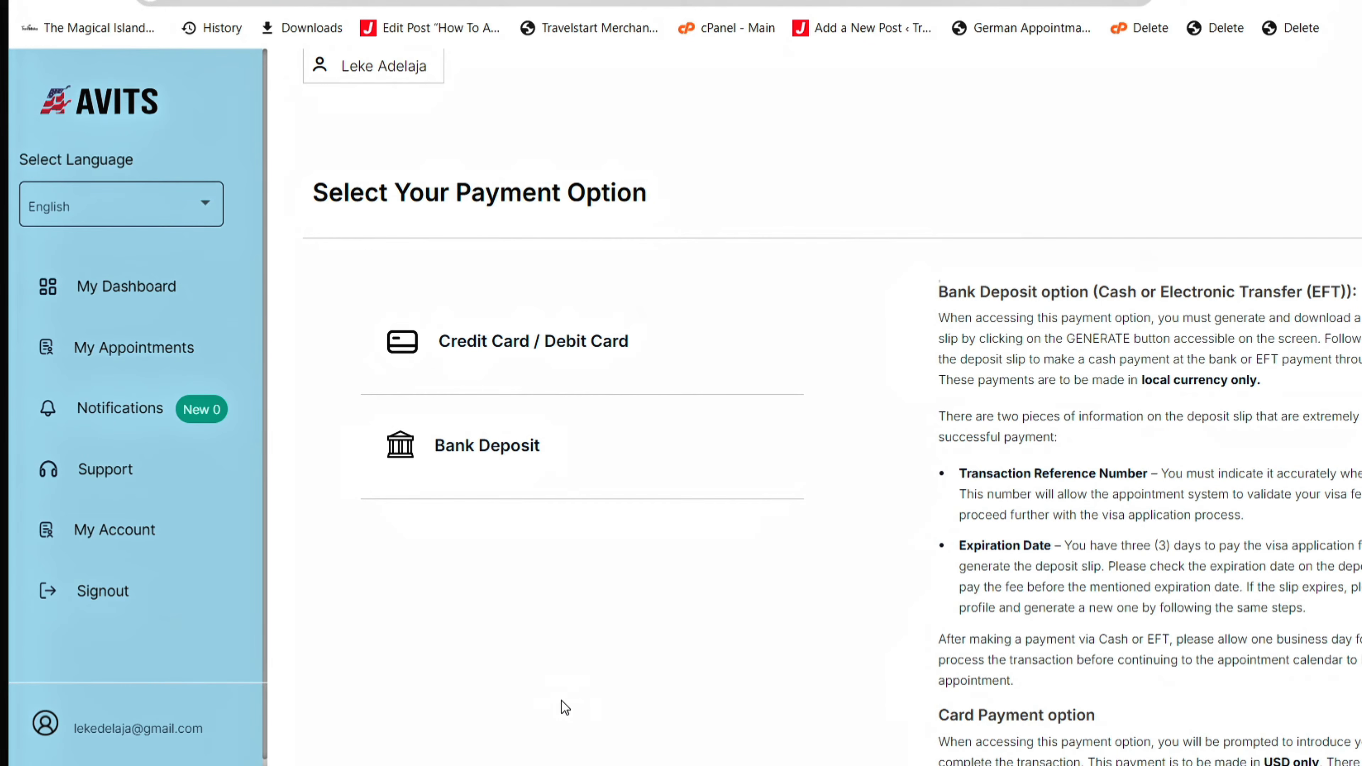
- Choose Credit Card / Debit Card payment and confirm the fee terms, bringing up the 185.00 USD fee
click(494, 355)
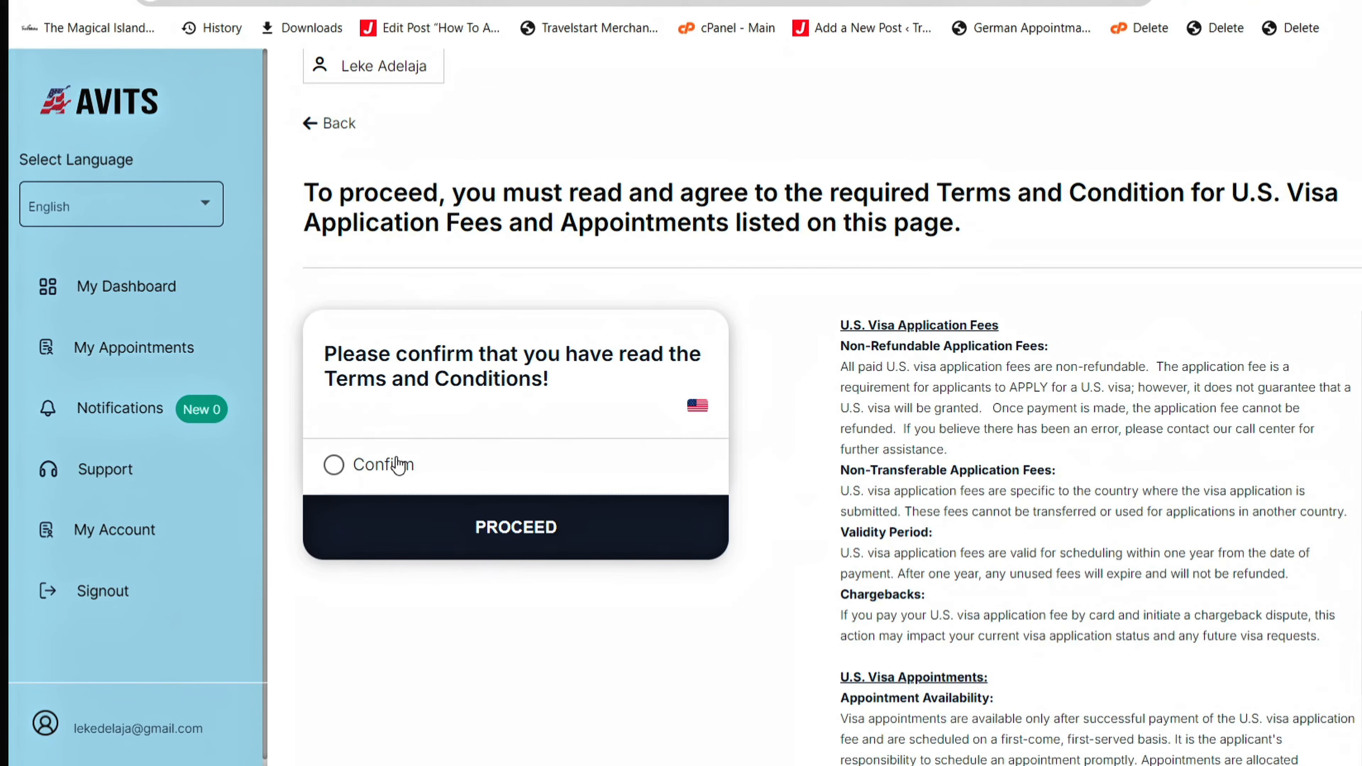
click(333, 465)
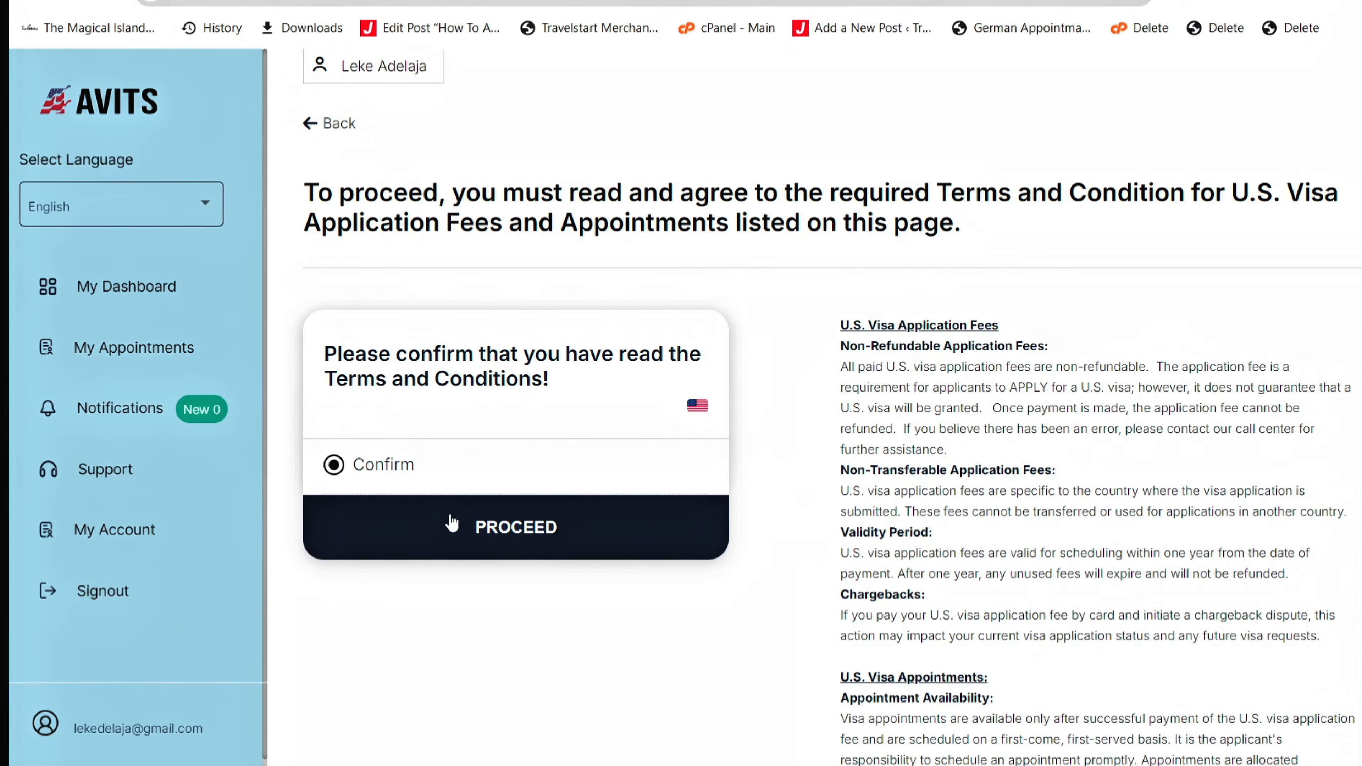
click(513, 535)
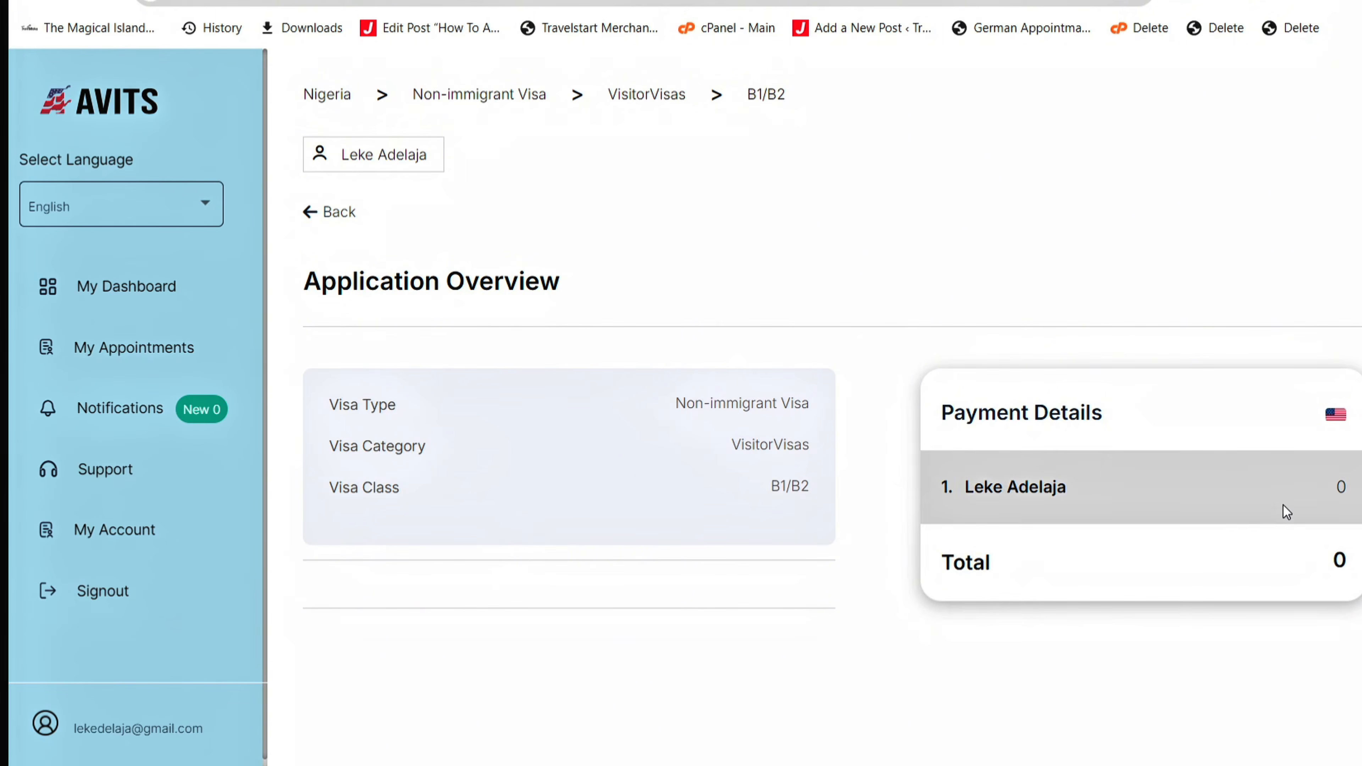
scroll(1126, 403, down, 2)
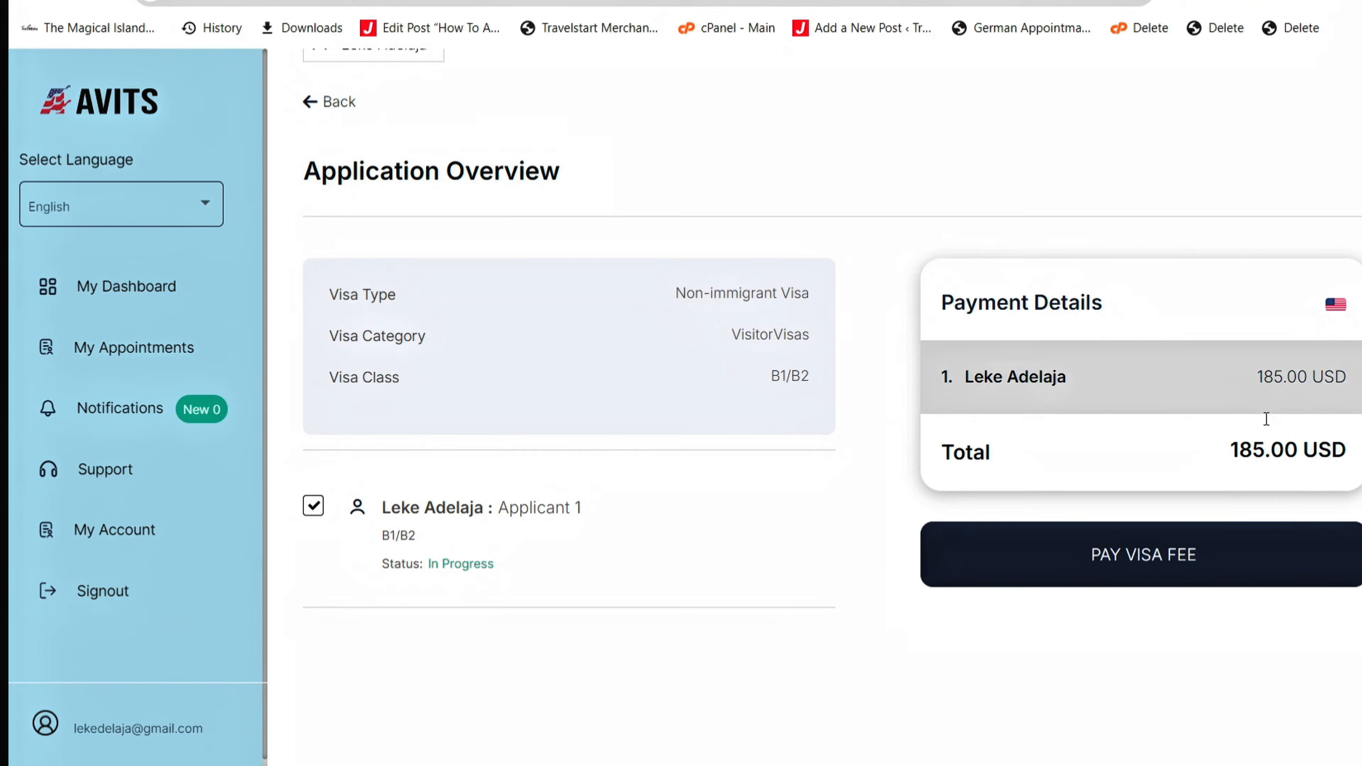
- Pay the 185.00 USD visa fee and confirm going to the Amentum card checkout
click(1132, 570)
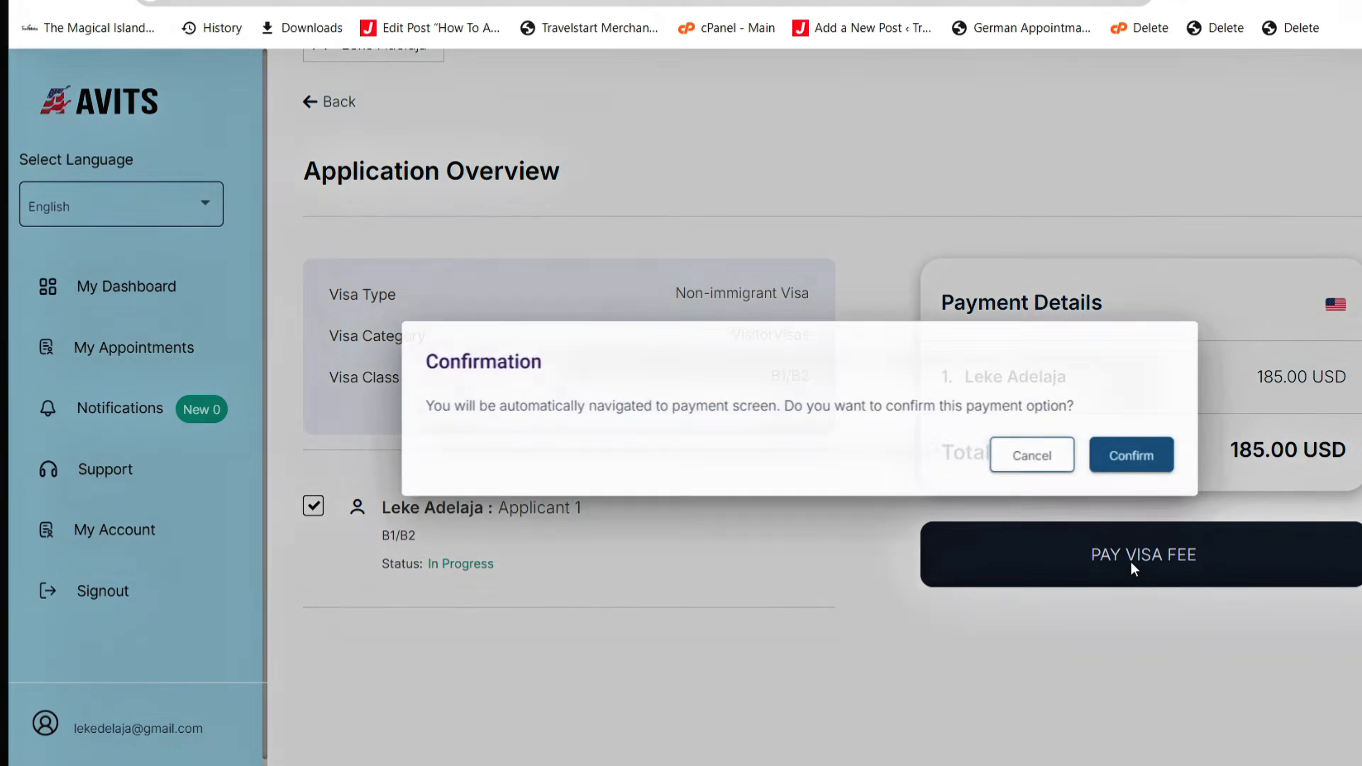
click(1165, 443)
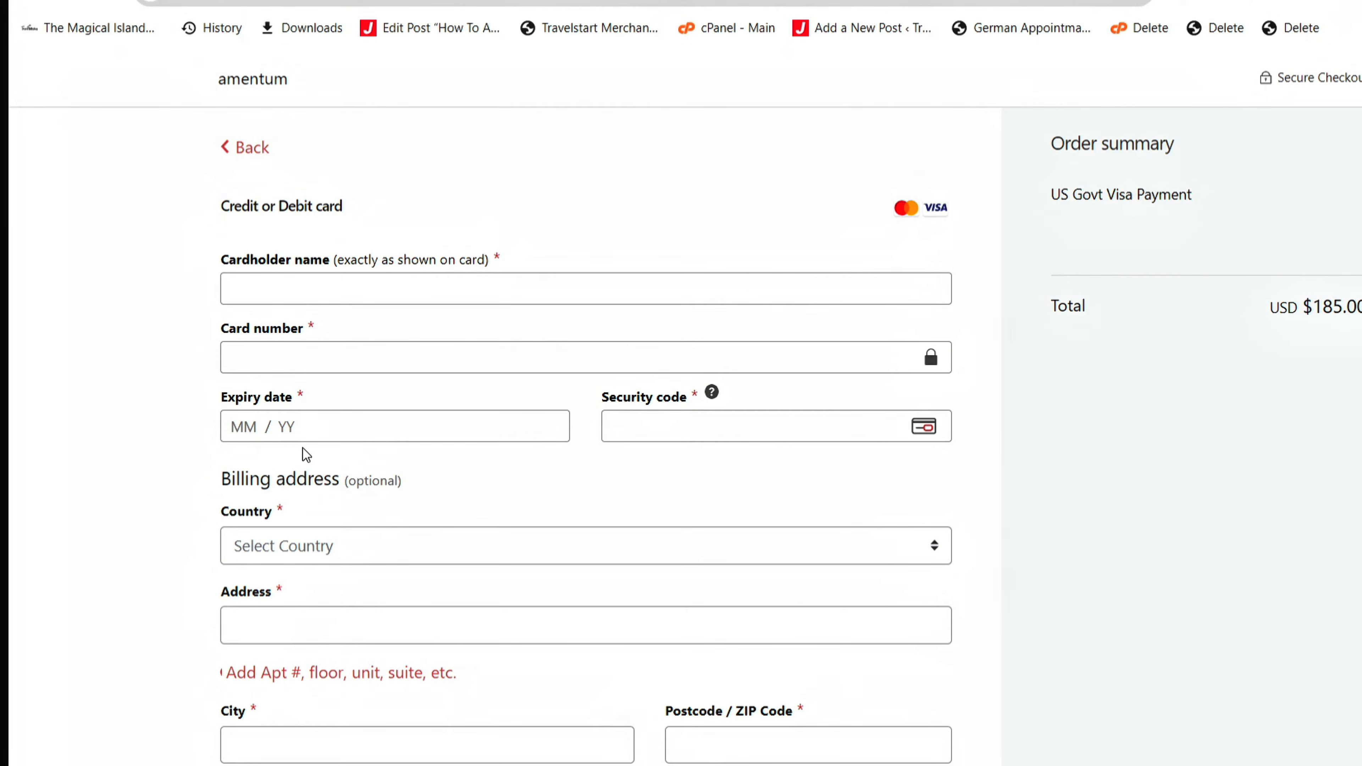
- Leave the Amentum card form and go back to the payment option choices
click(240, 155)
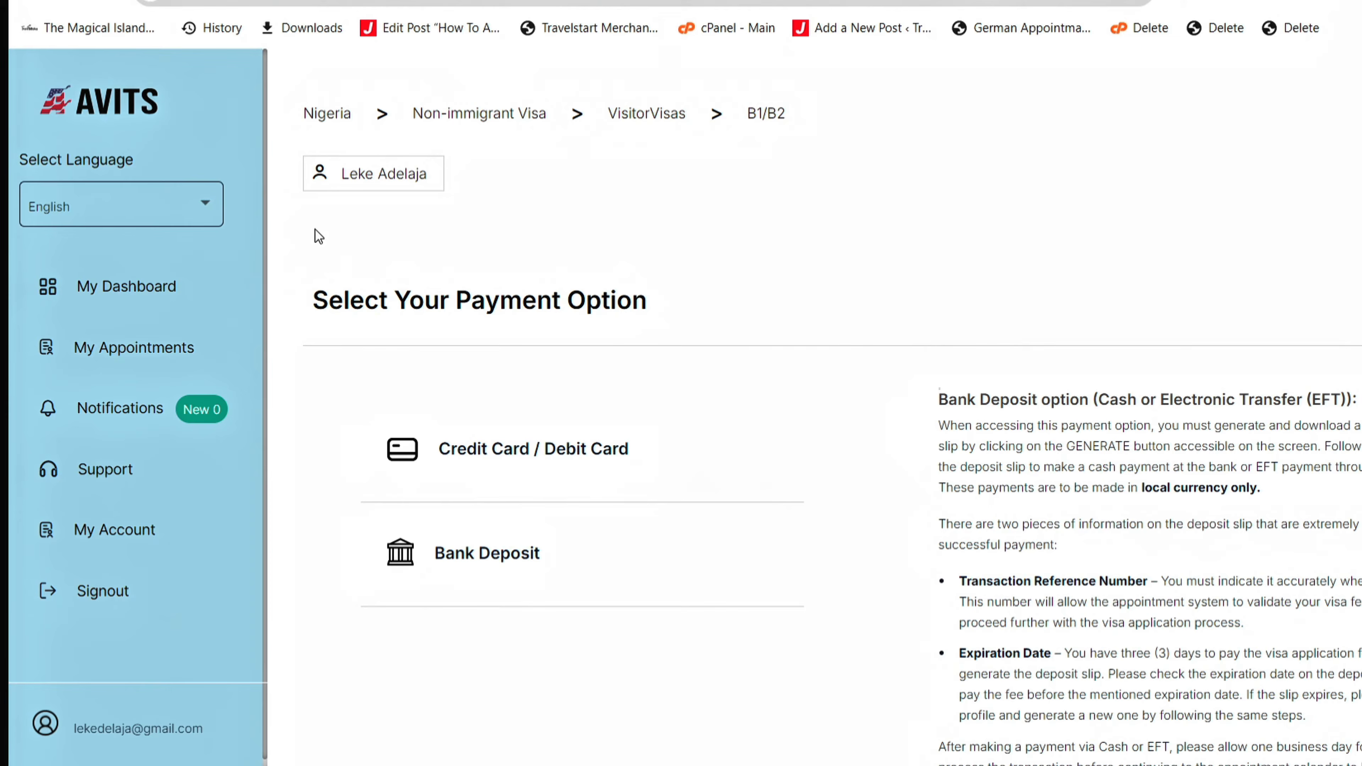
- Select Bank Deposit, confirm the terms, and proceed to the Visa Fee Bank Deposit page
click(502, 561)
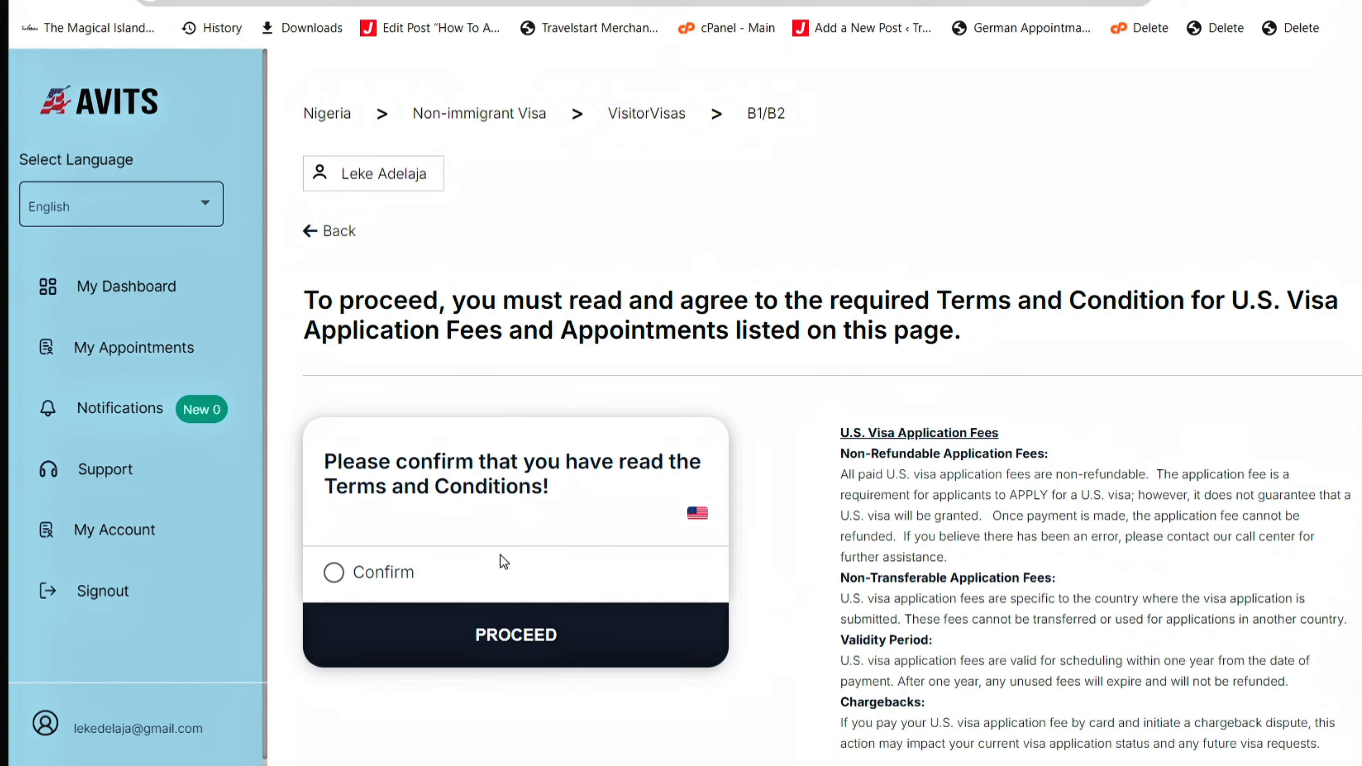
click(363, 580)
click(493, 646)
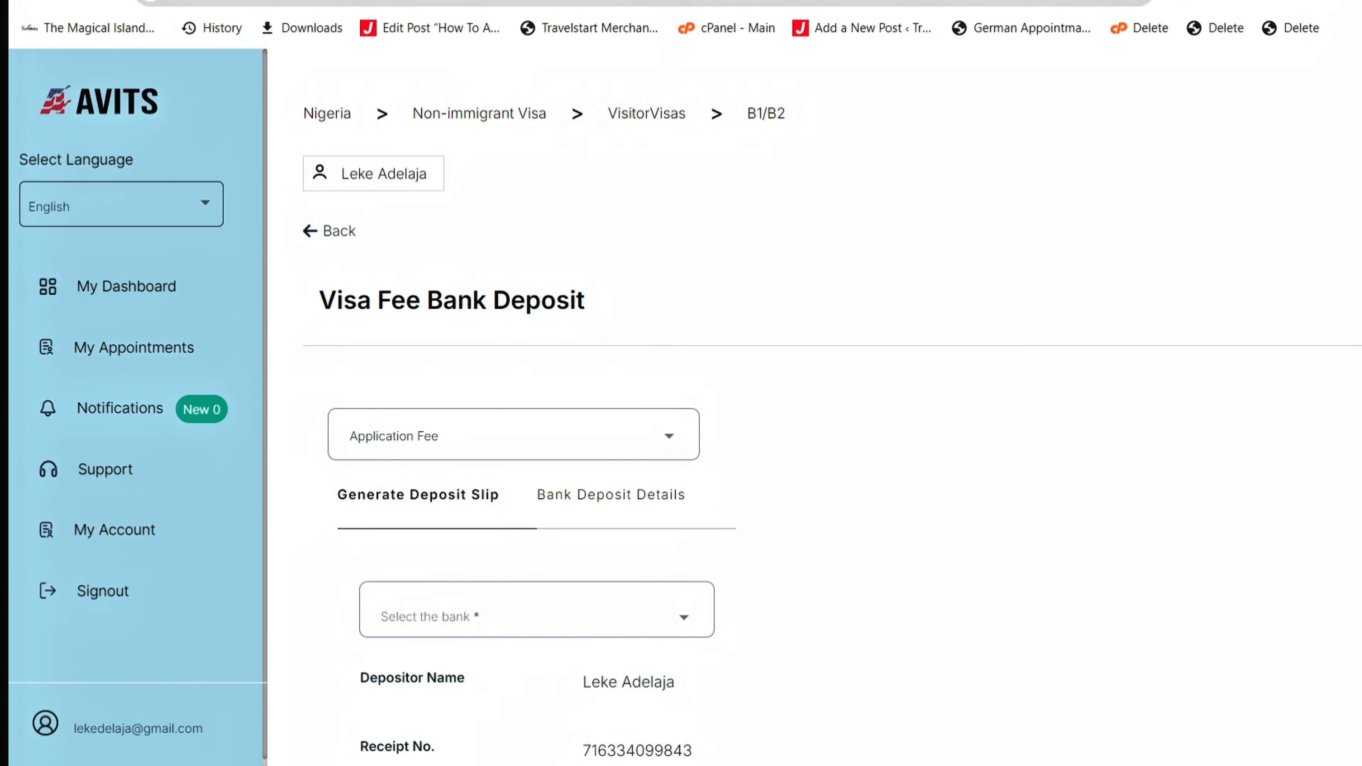
- Pick FIRST BANK OF NIGERIA as deposit bank, showing 305250 NGN due by 2024-10-25
scroll(1297, 310, down, 2)
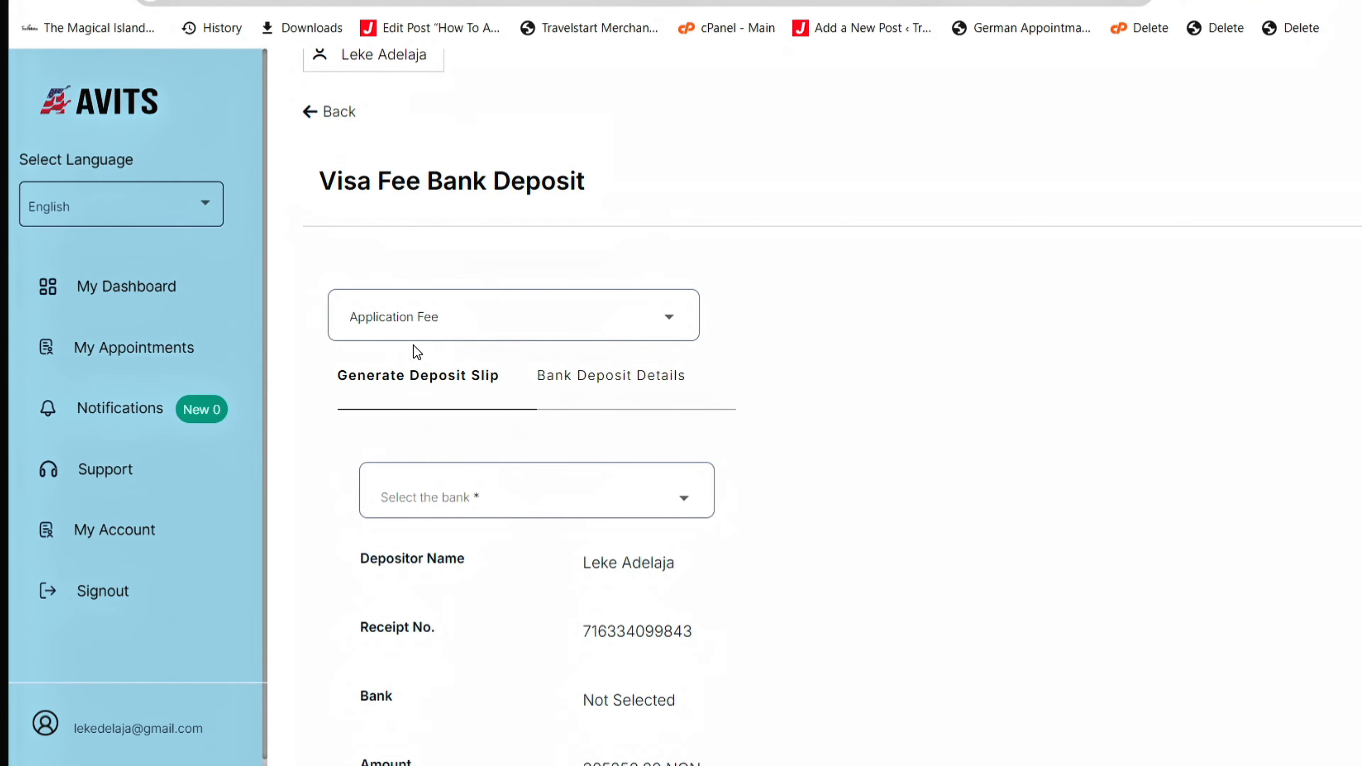
click(413, 332)
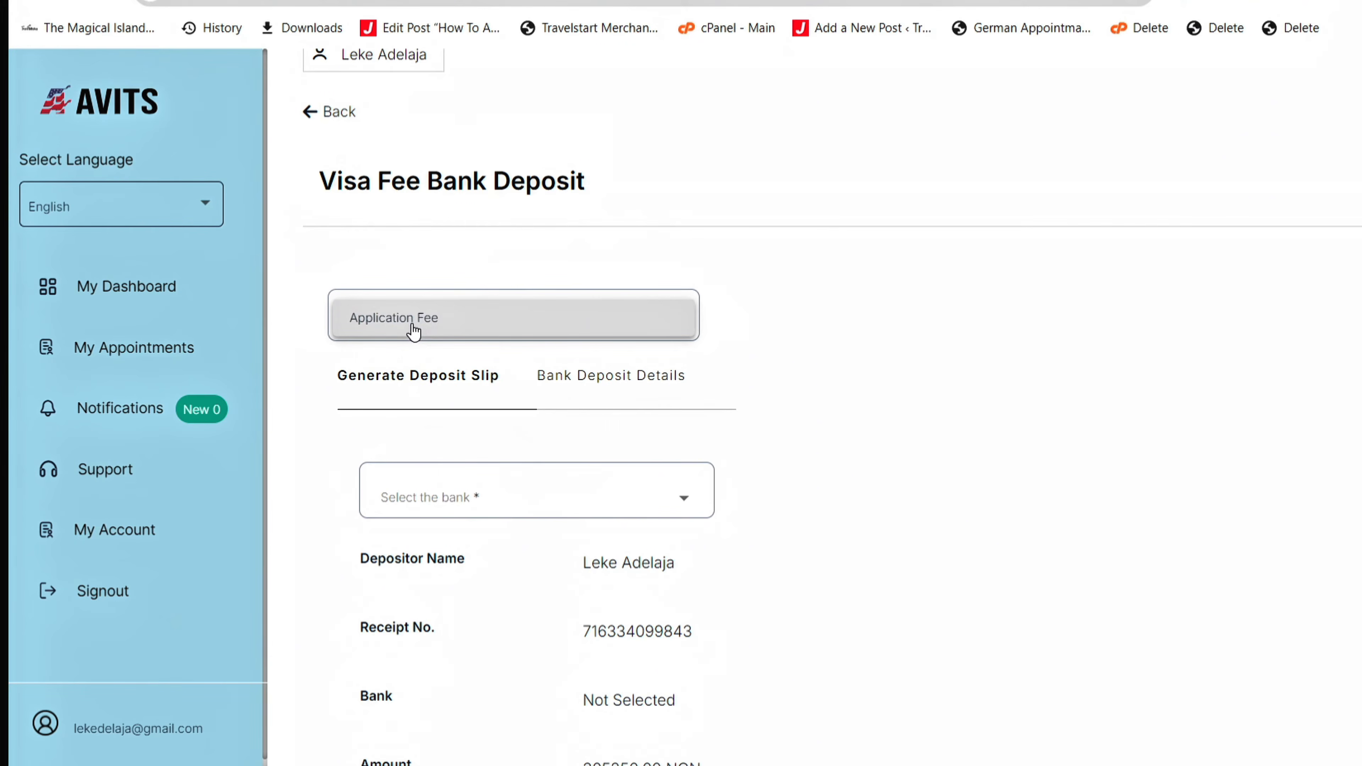
click(309, 451)
click(427, 498)
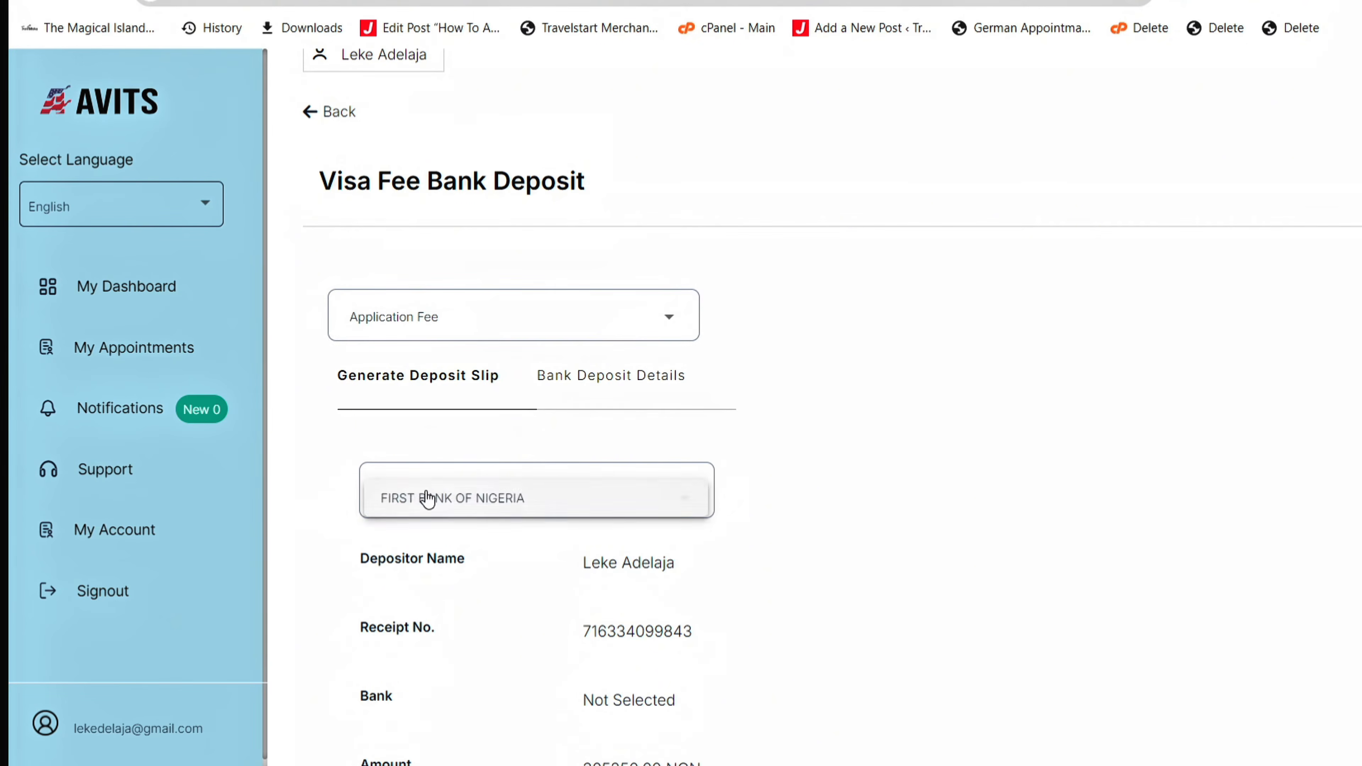
click(507, 502)
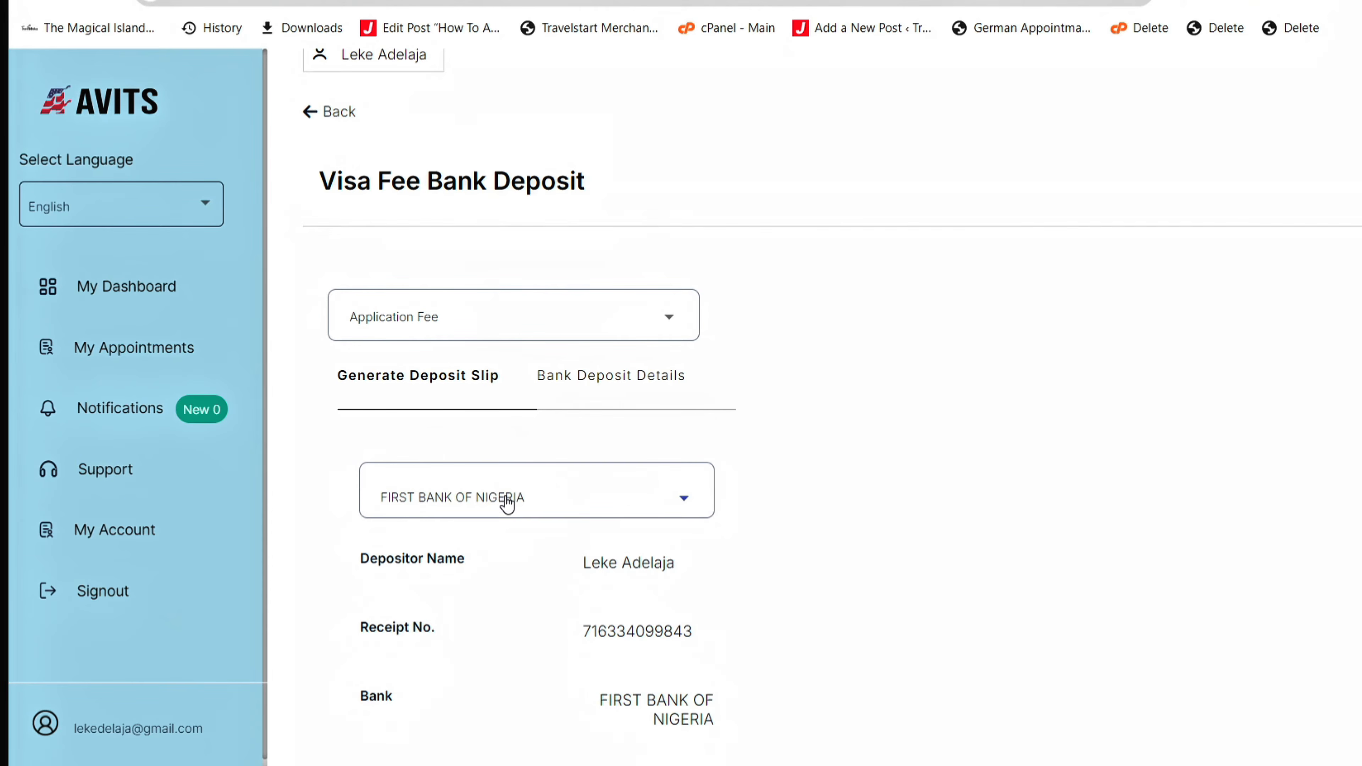
scroll(831, 386, down, 3)
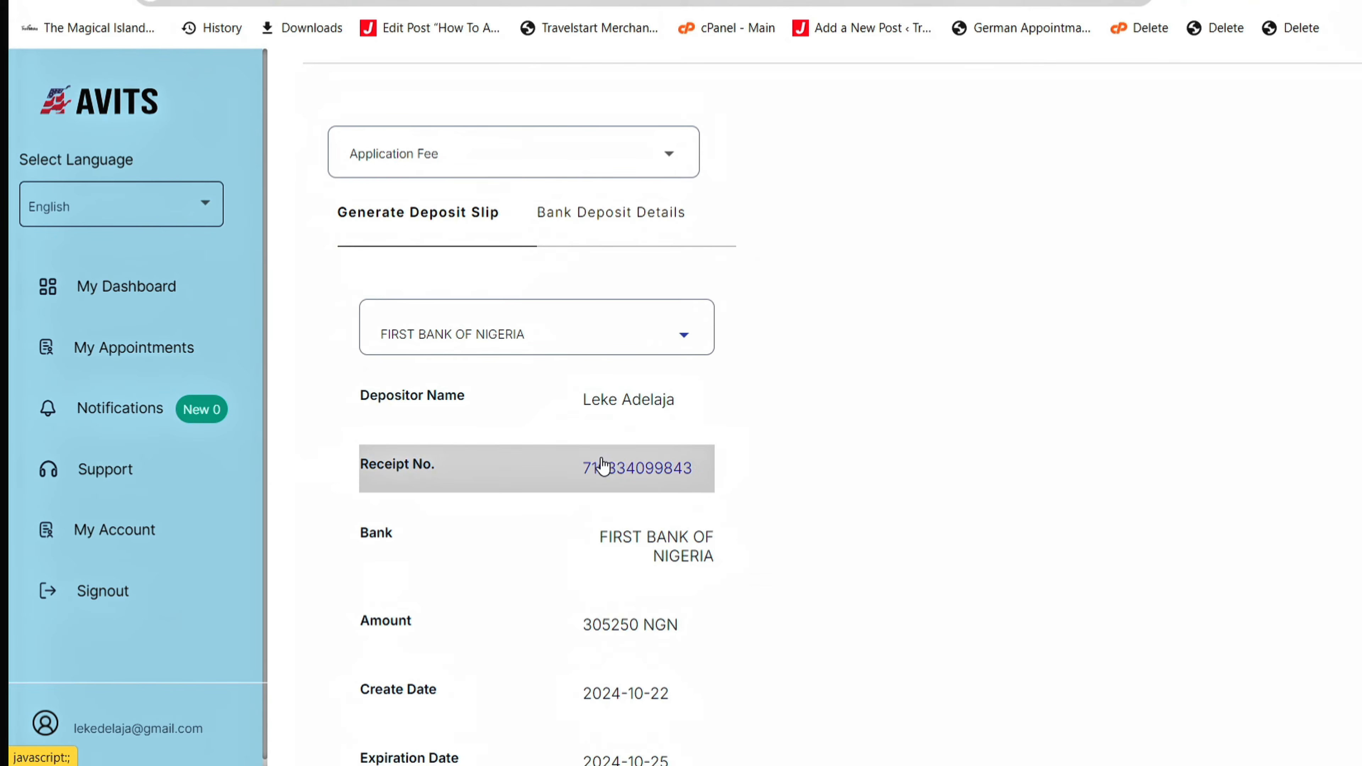
scroll(599, 465, down, 5)
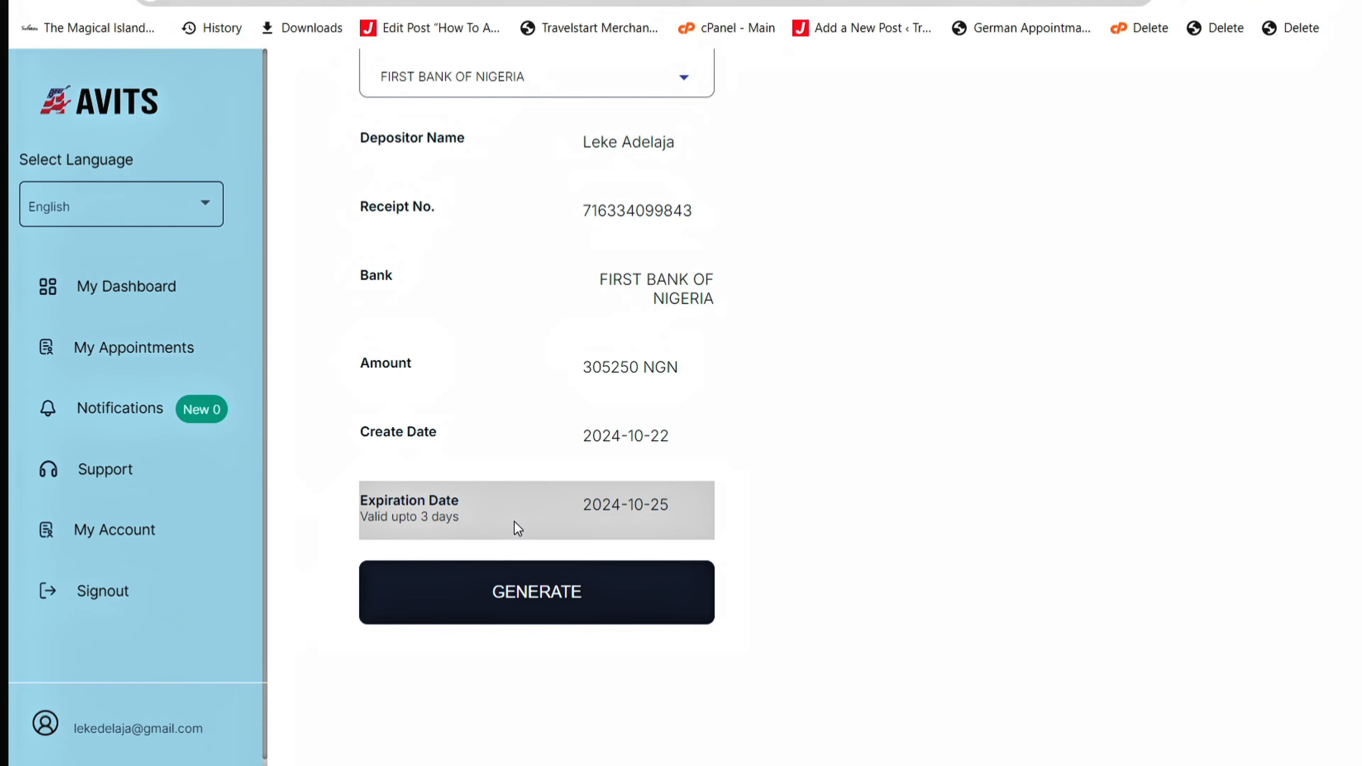
- Generate and download the First Bank deposit slip PDF, then follow its firstdirect2 bill-payments link
click(550, 598)
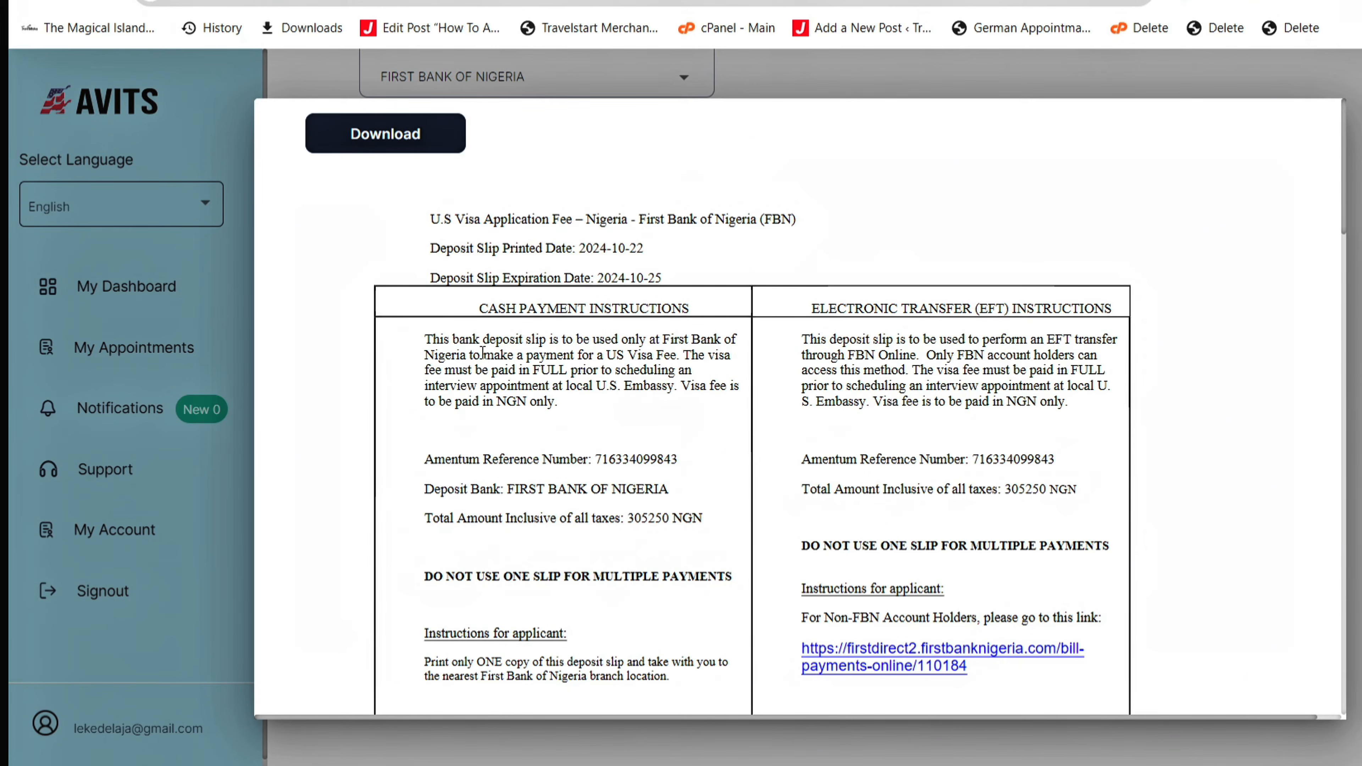
click(380, 153)
drag(1346, 208, 1309, 222)
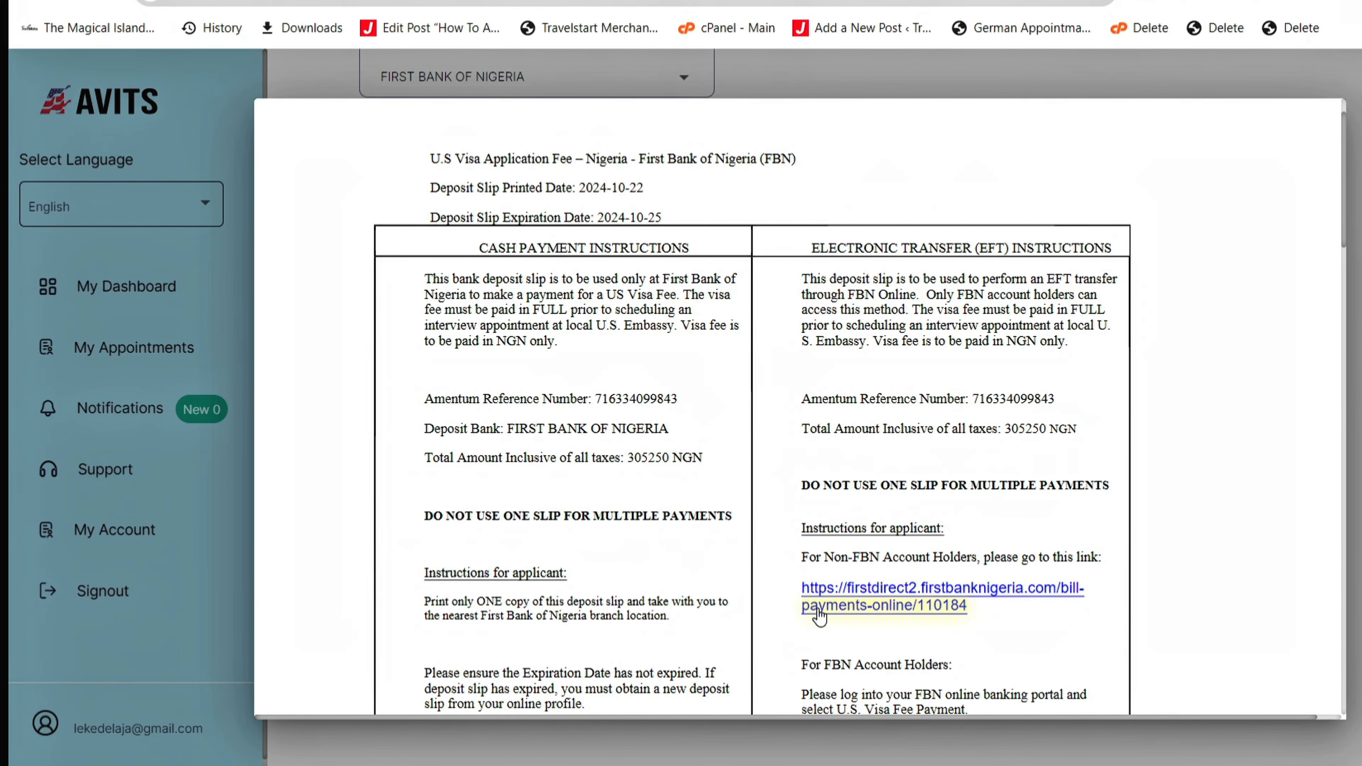
click(880, 601)
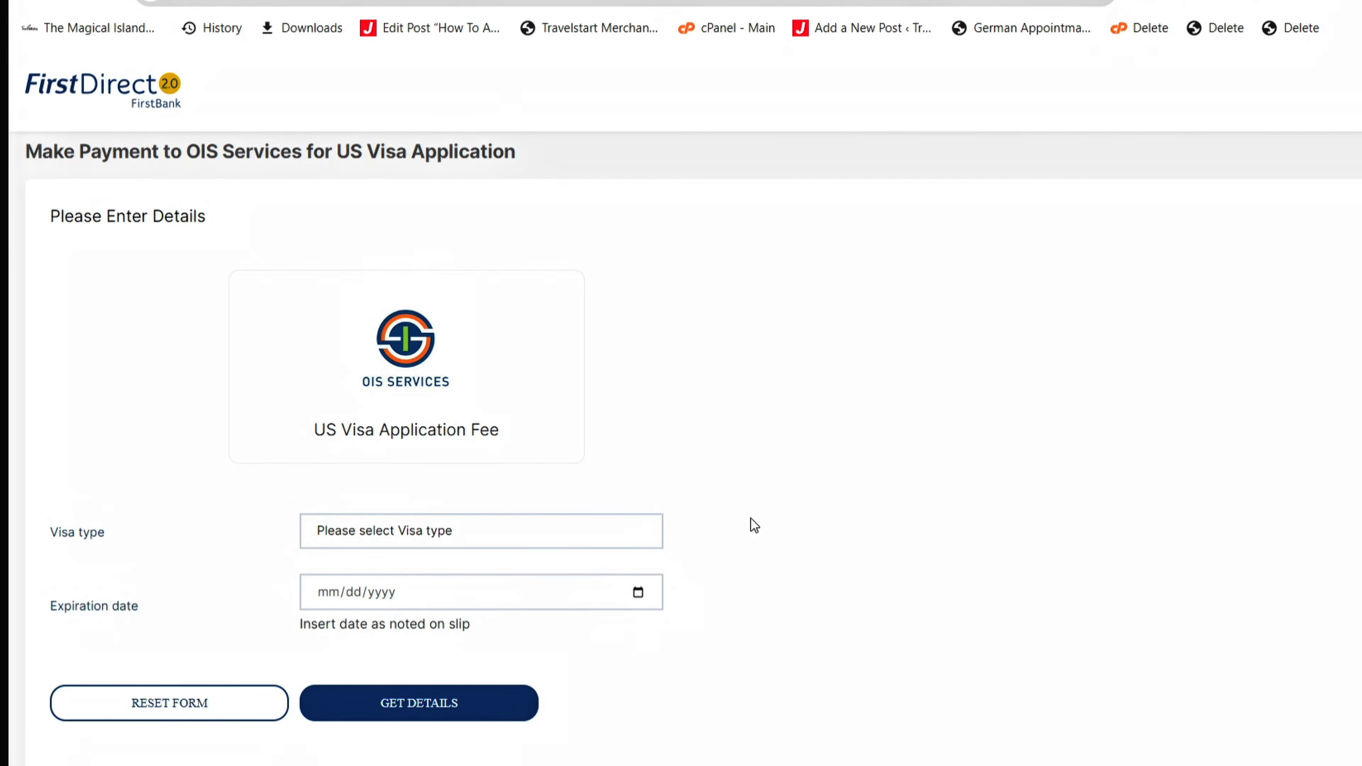
- Choose visa type B1/B2 (NGN305,250.00) and expiry 10/25/2024, then get the applicant details form
click(403, 543)
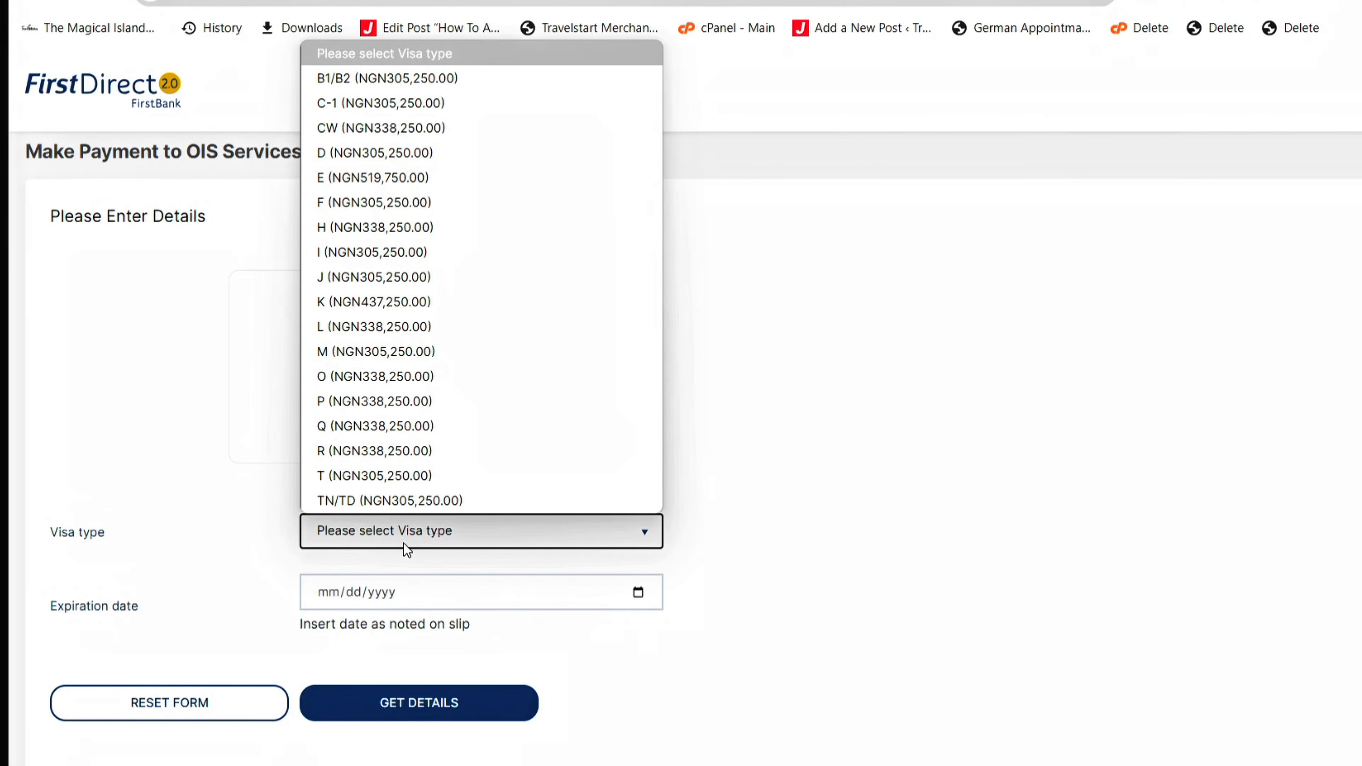
click(365, 78)
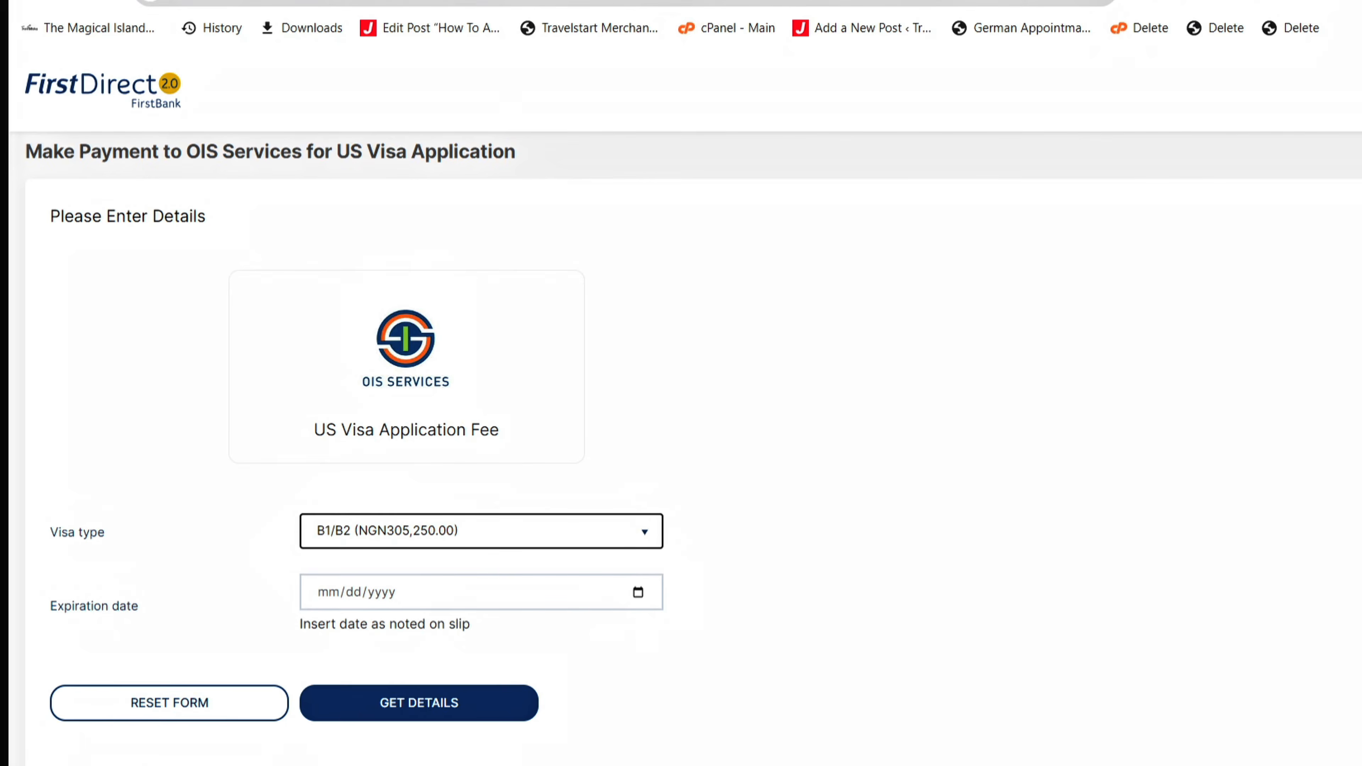
click(665, 1)
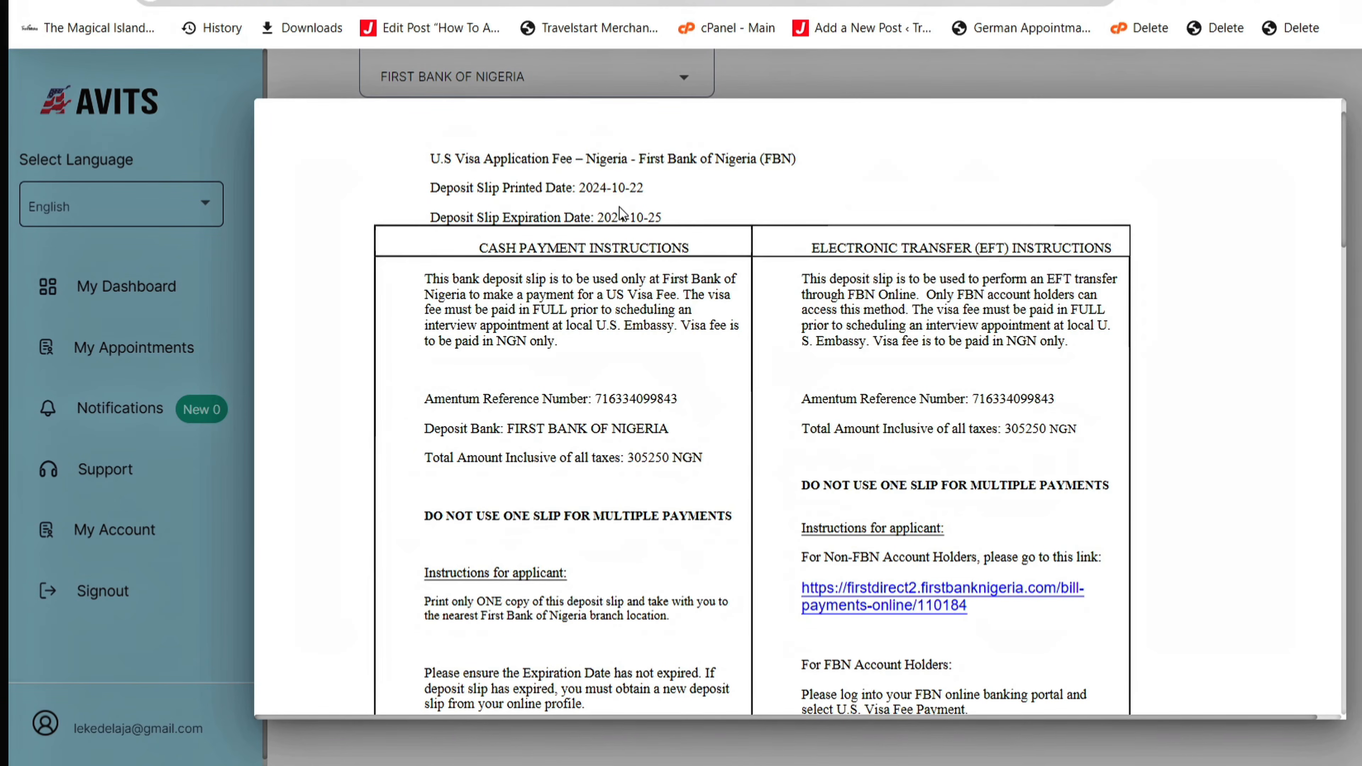
click(697, 1)
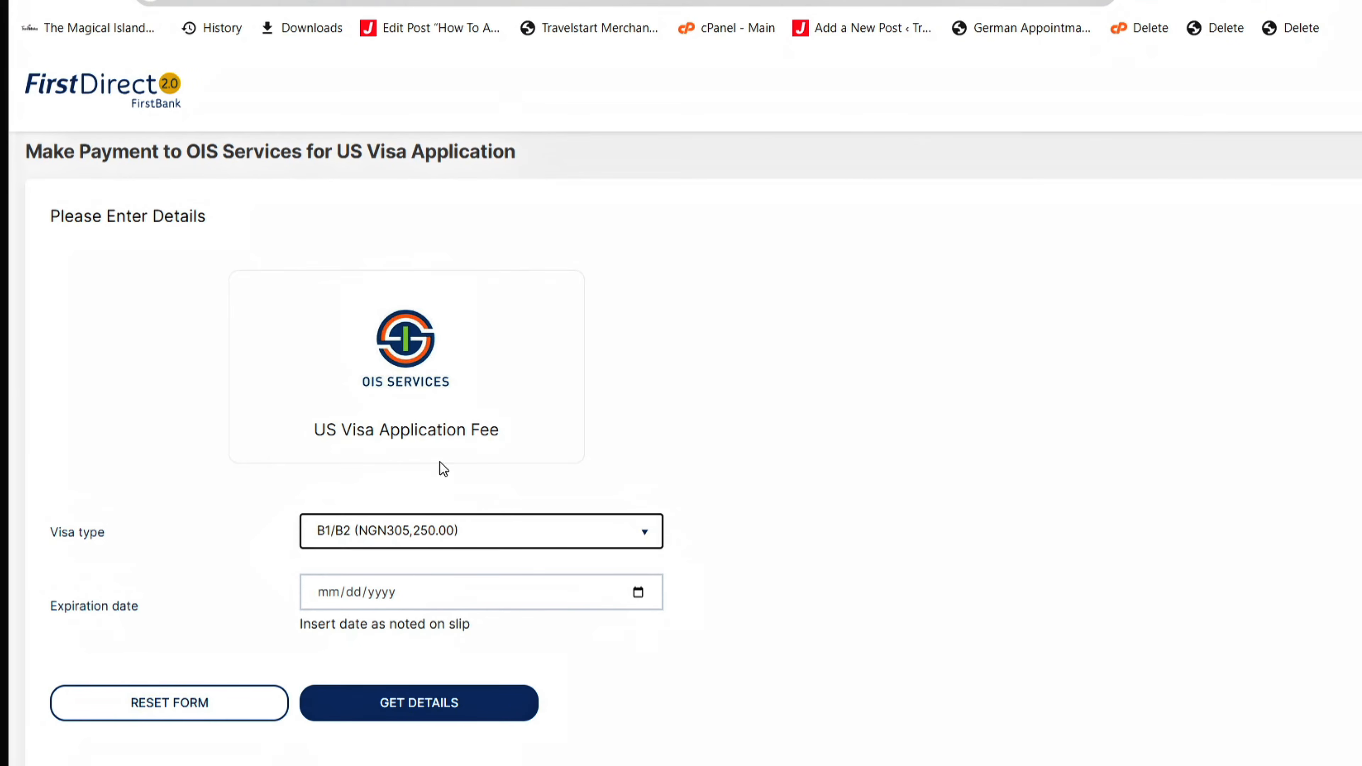
click(416, 599)
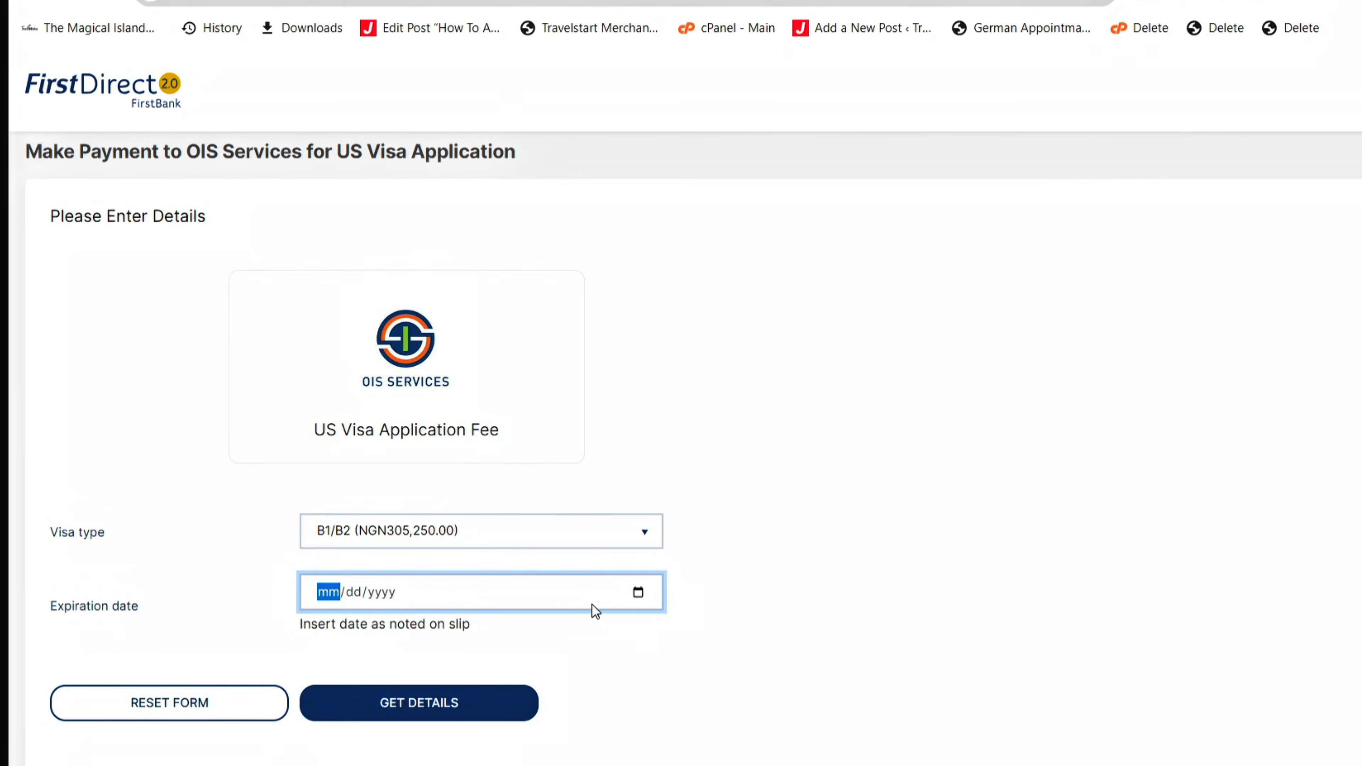
click(641, 593)
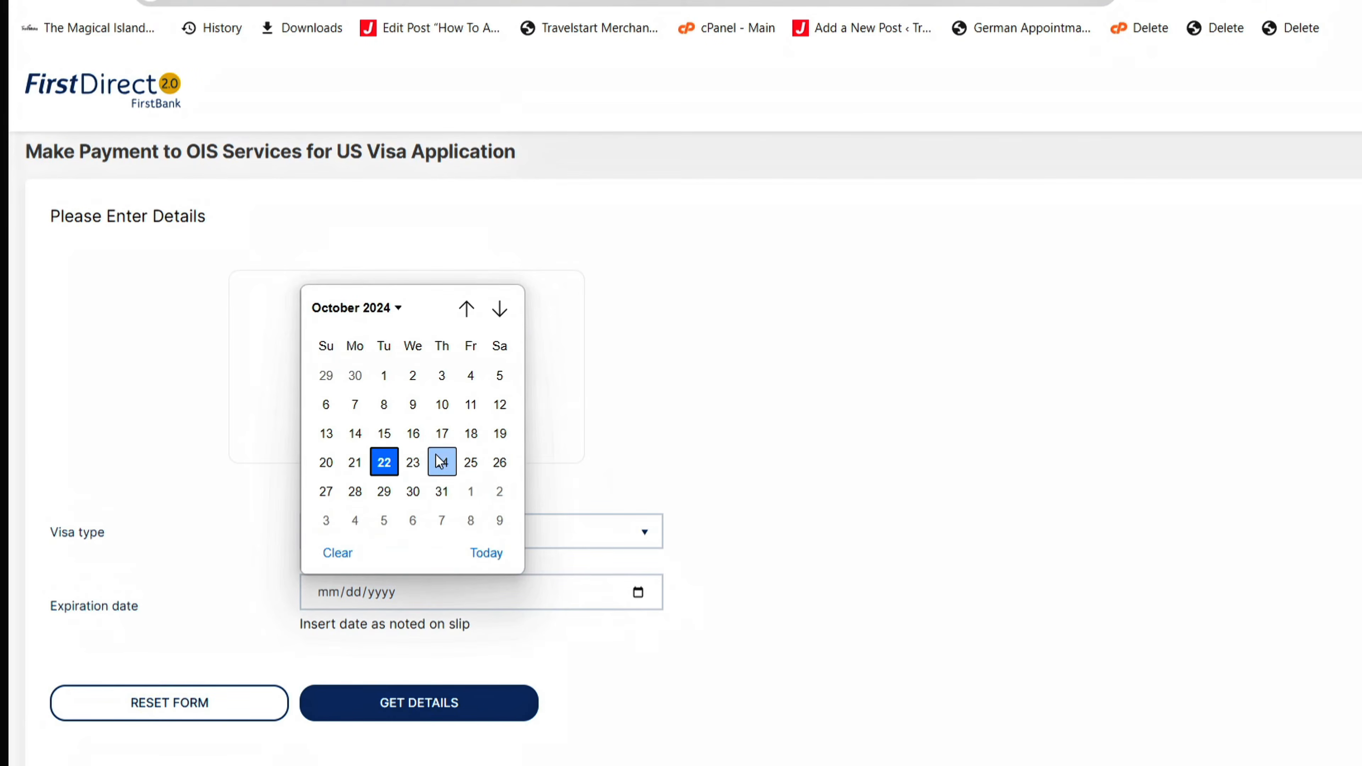
click(467, 462)
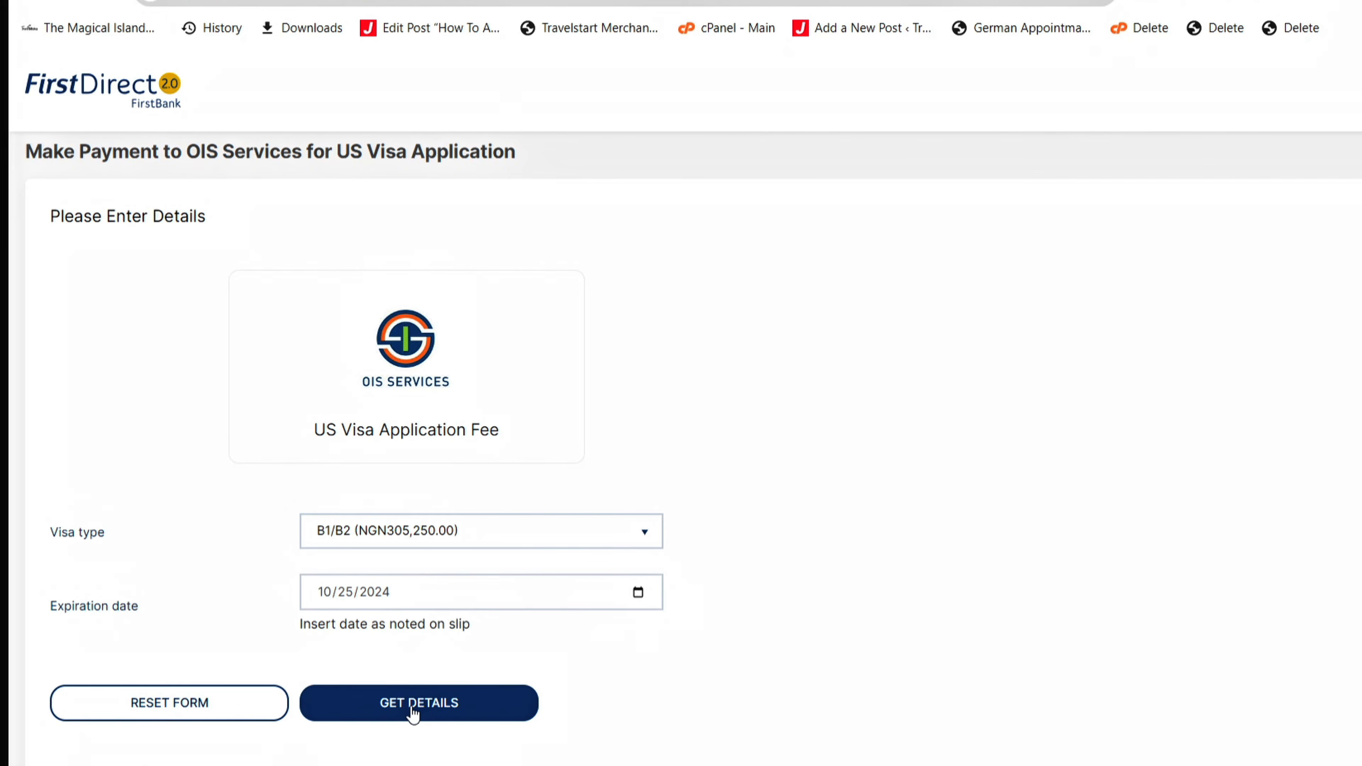
click(424, 706)
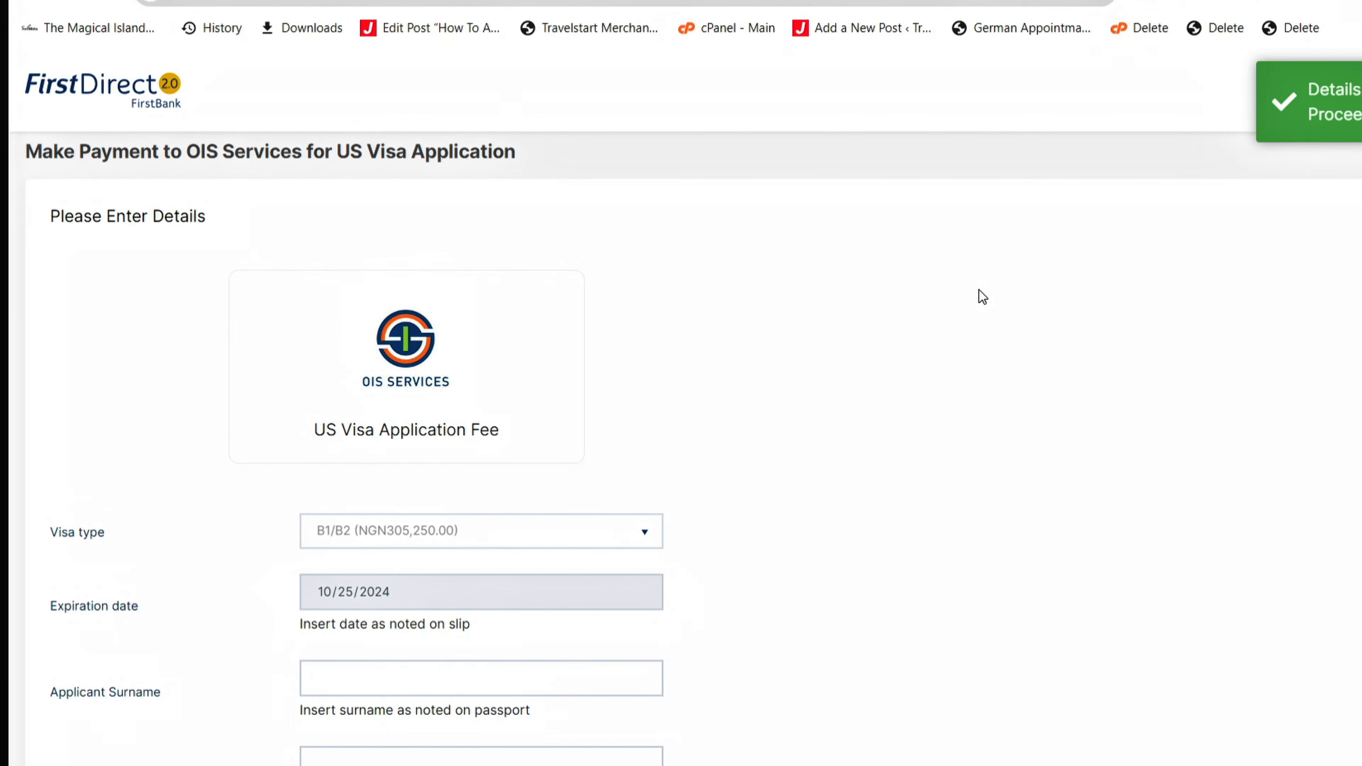
scroll(983, 297, down, 3)
- Enter the applicant's surname, other names, and passport number
click(481, 347)
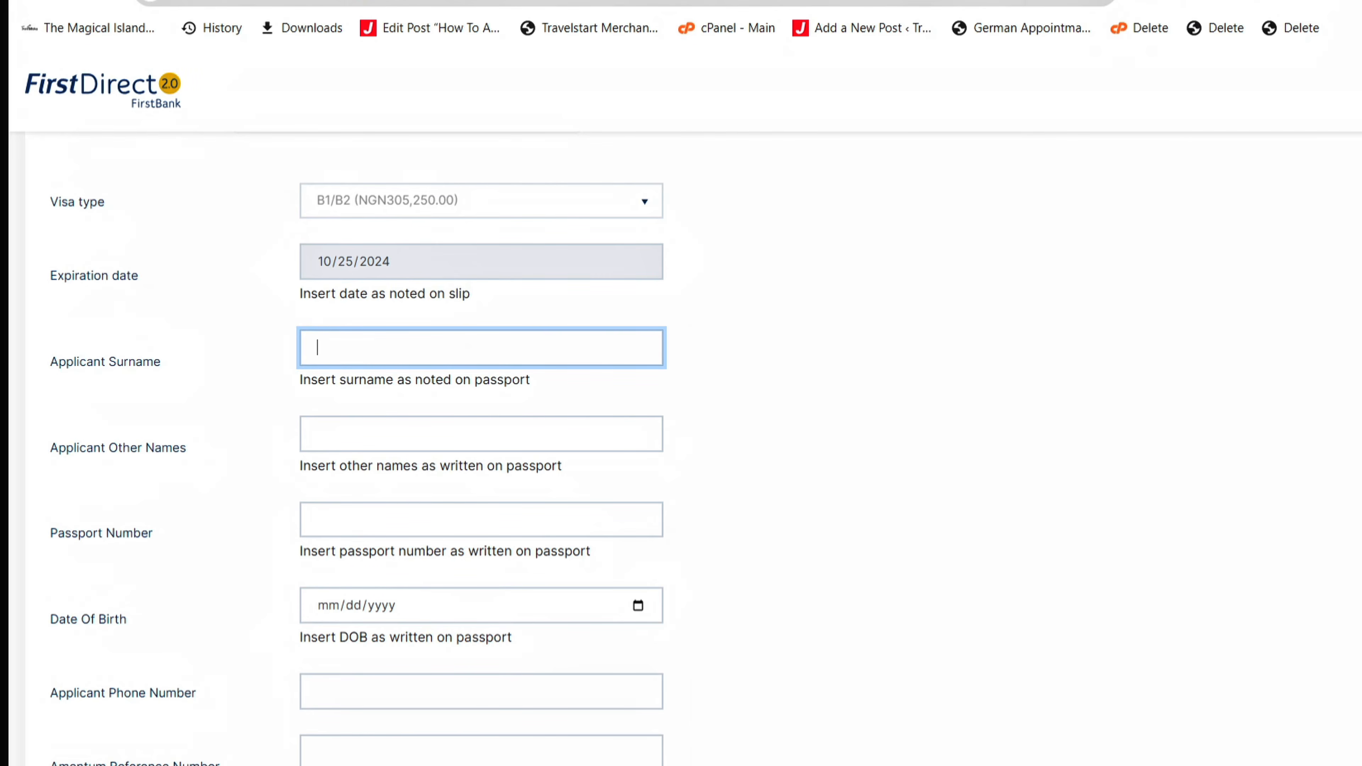
key(Tab)
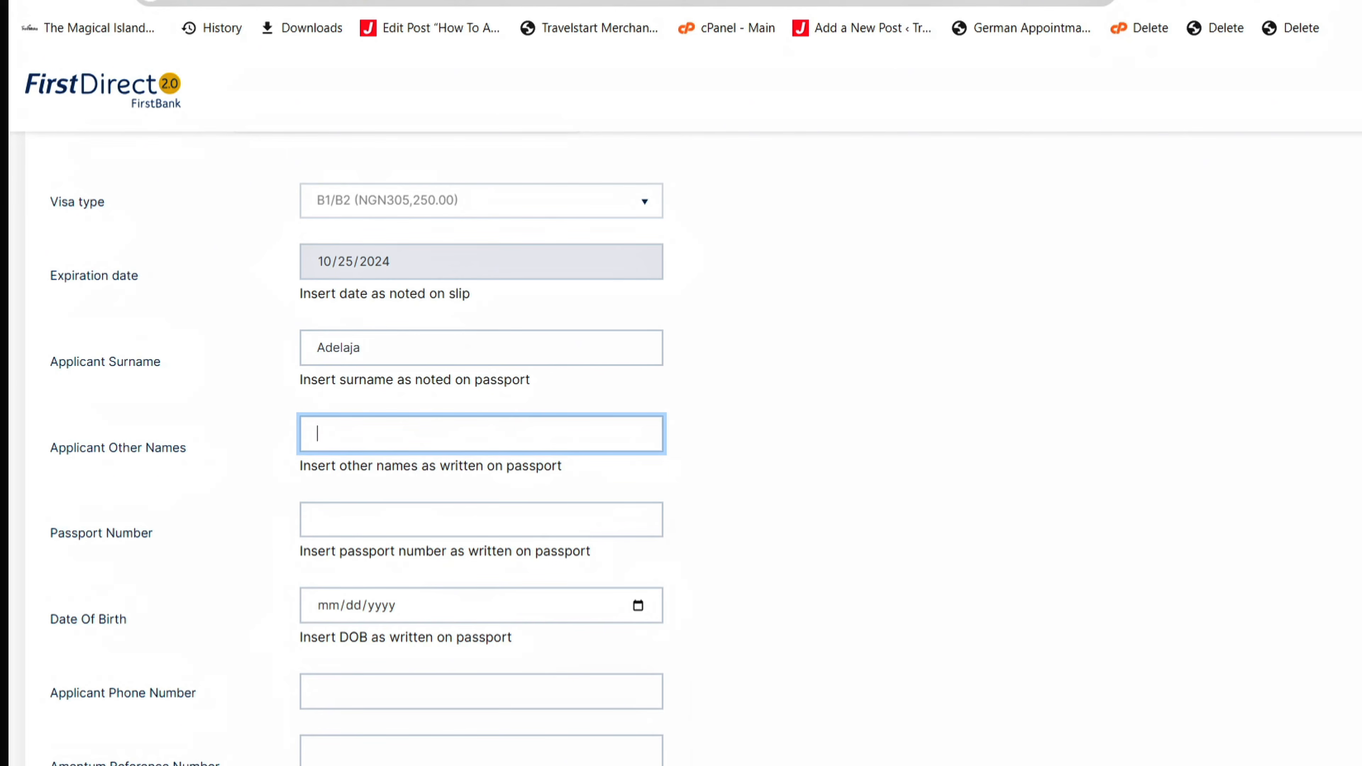
key(Tab)
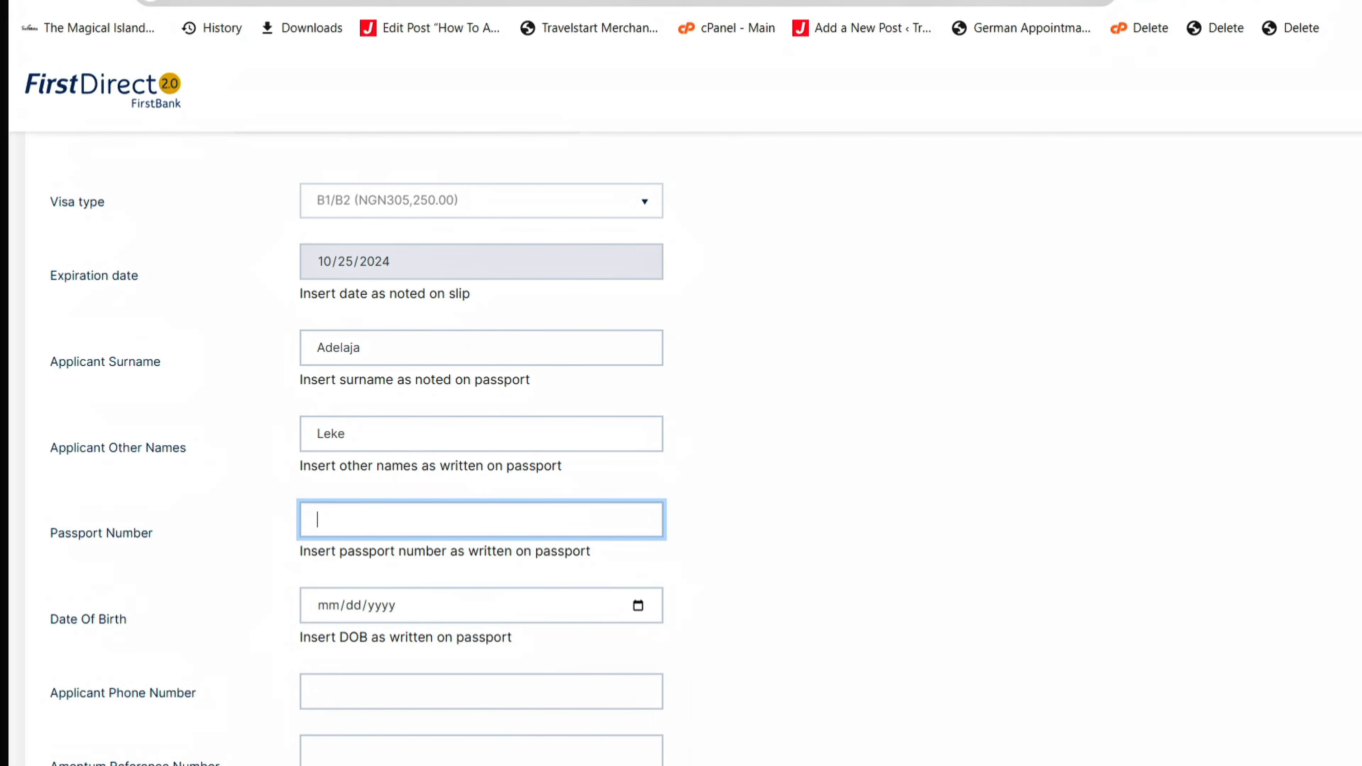
click(752, 580)
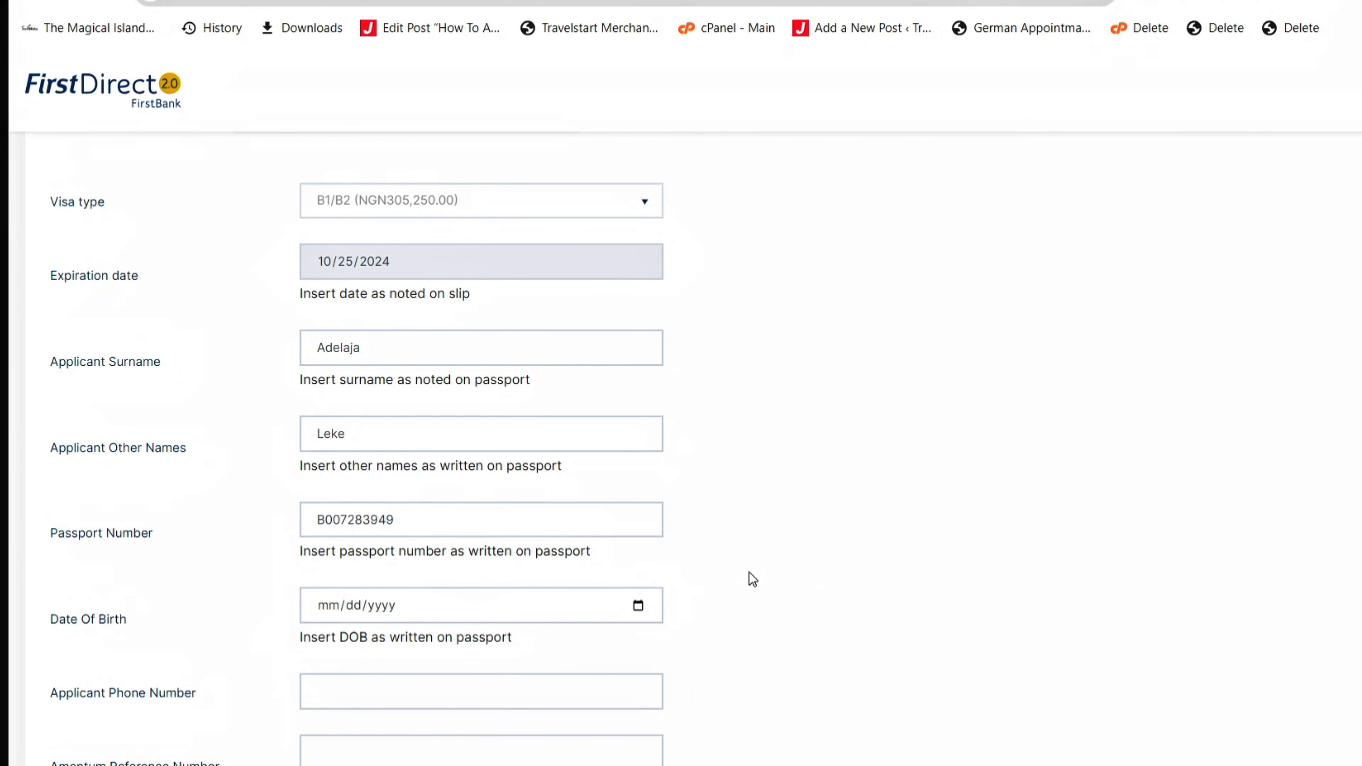
- Set the applicant's date of birth to 06/18/1822 using the calendar
click(638, 605)
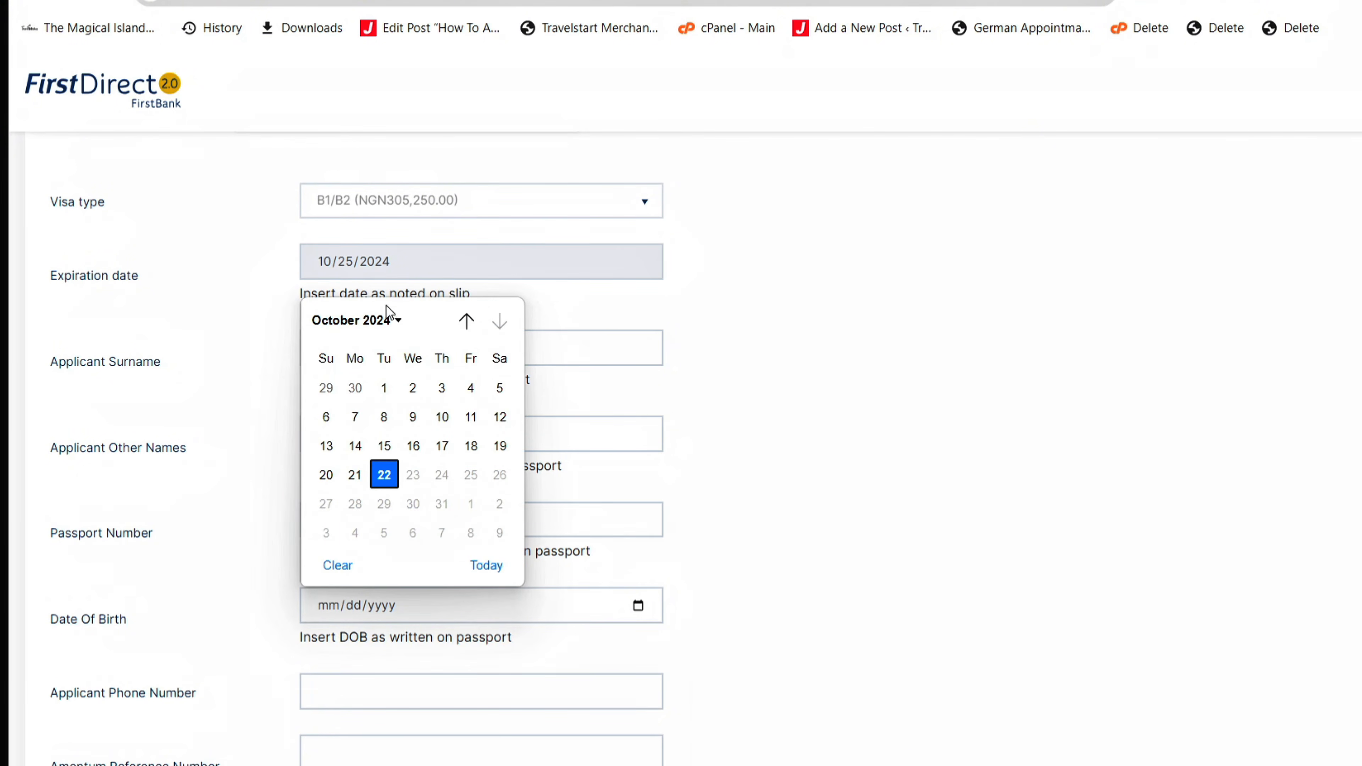
click(392, 322)
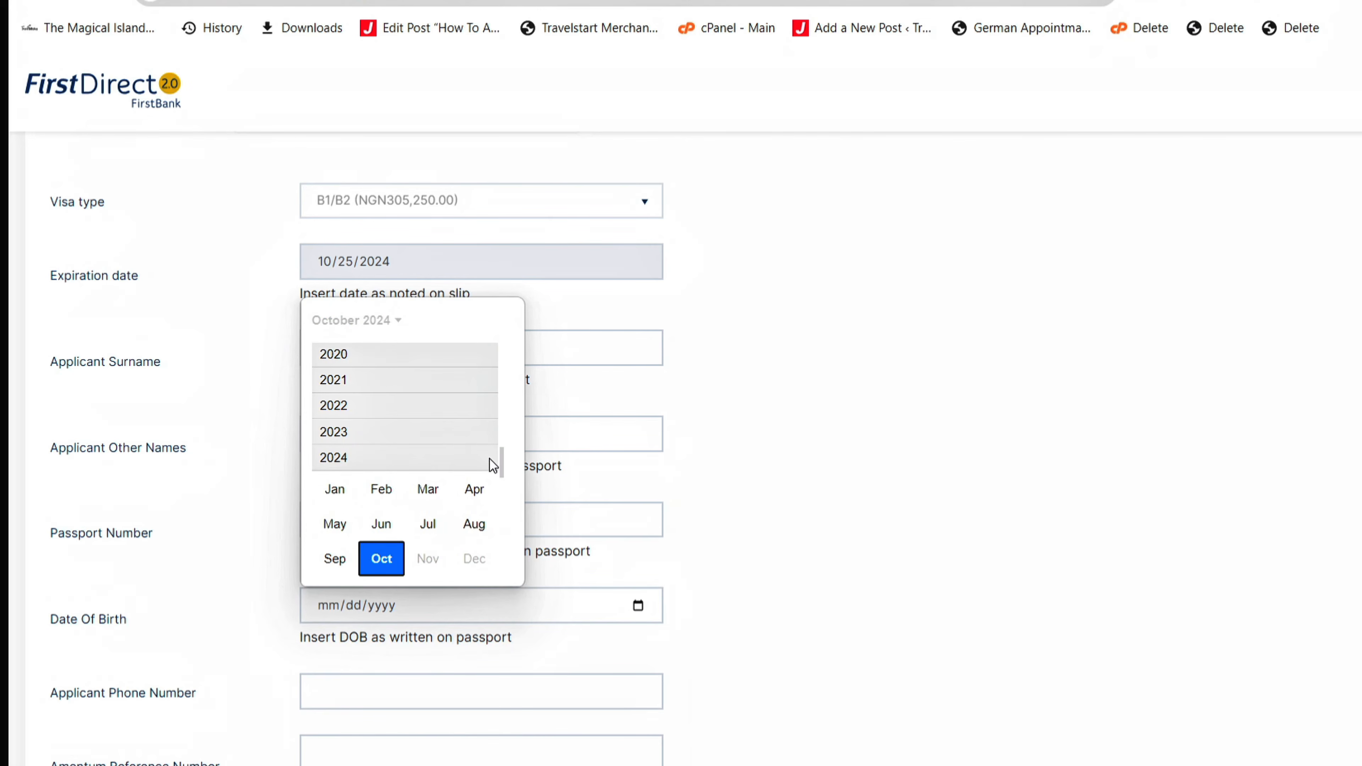
scroll(507, 408, up, 10)
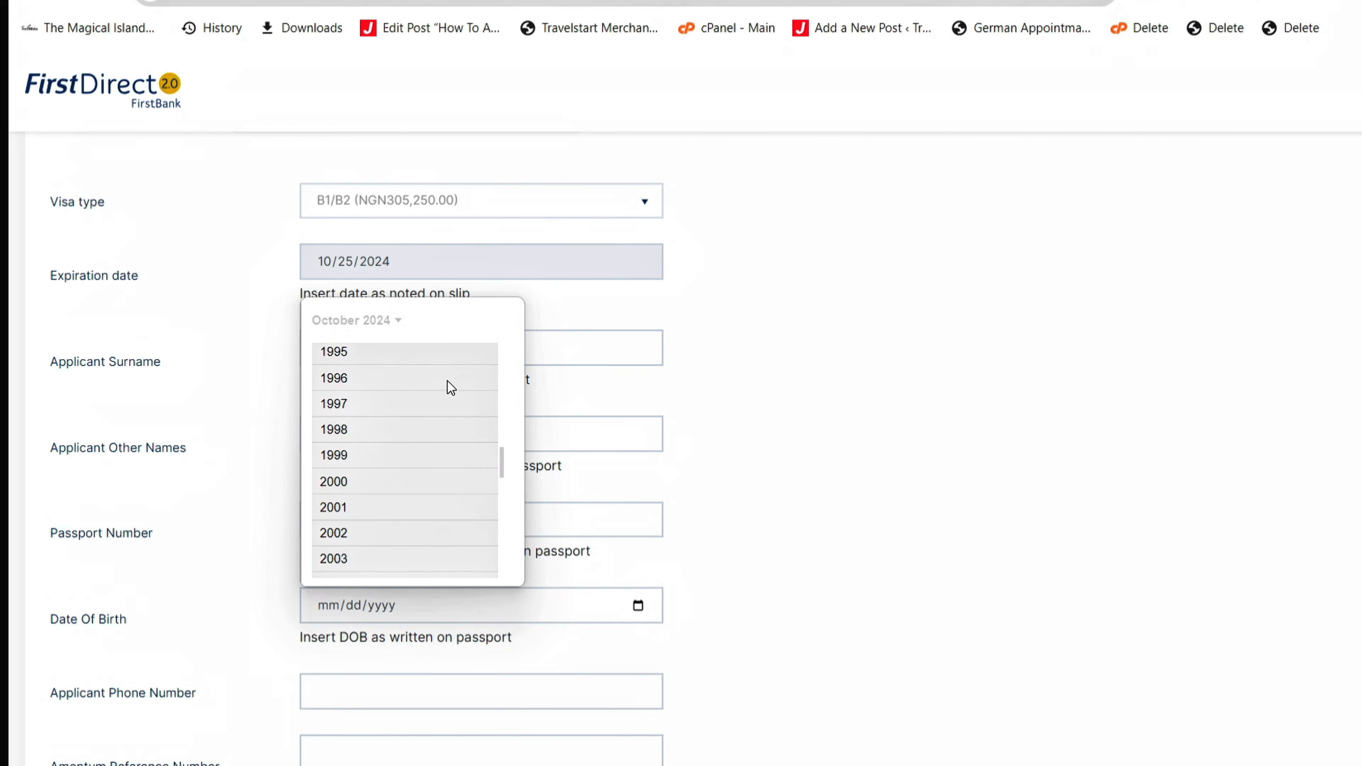
click(438, 436)
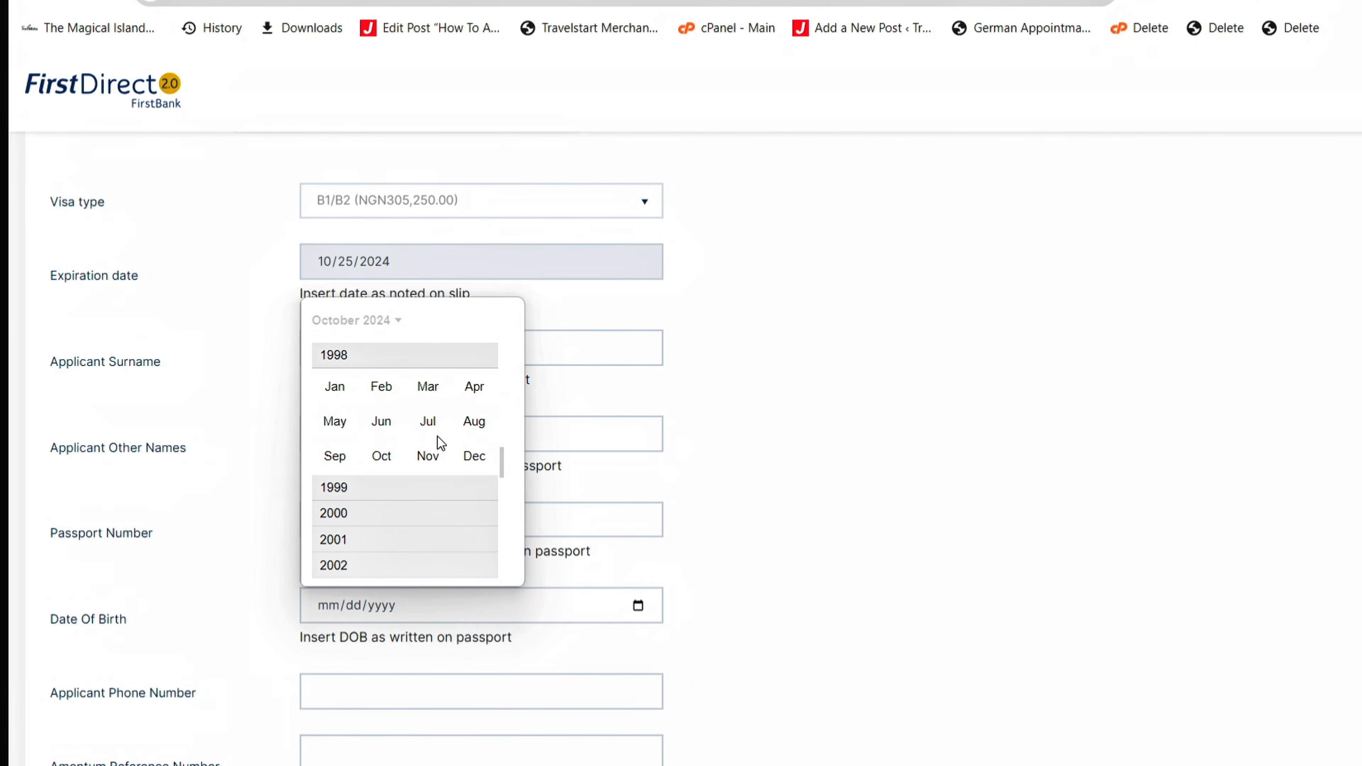
scroll(438, 436, up, 20)
click(429, 356)
click(382, 421)
click(384, 475)
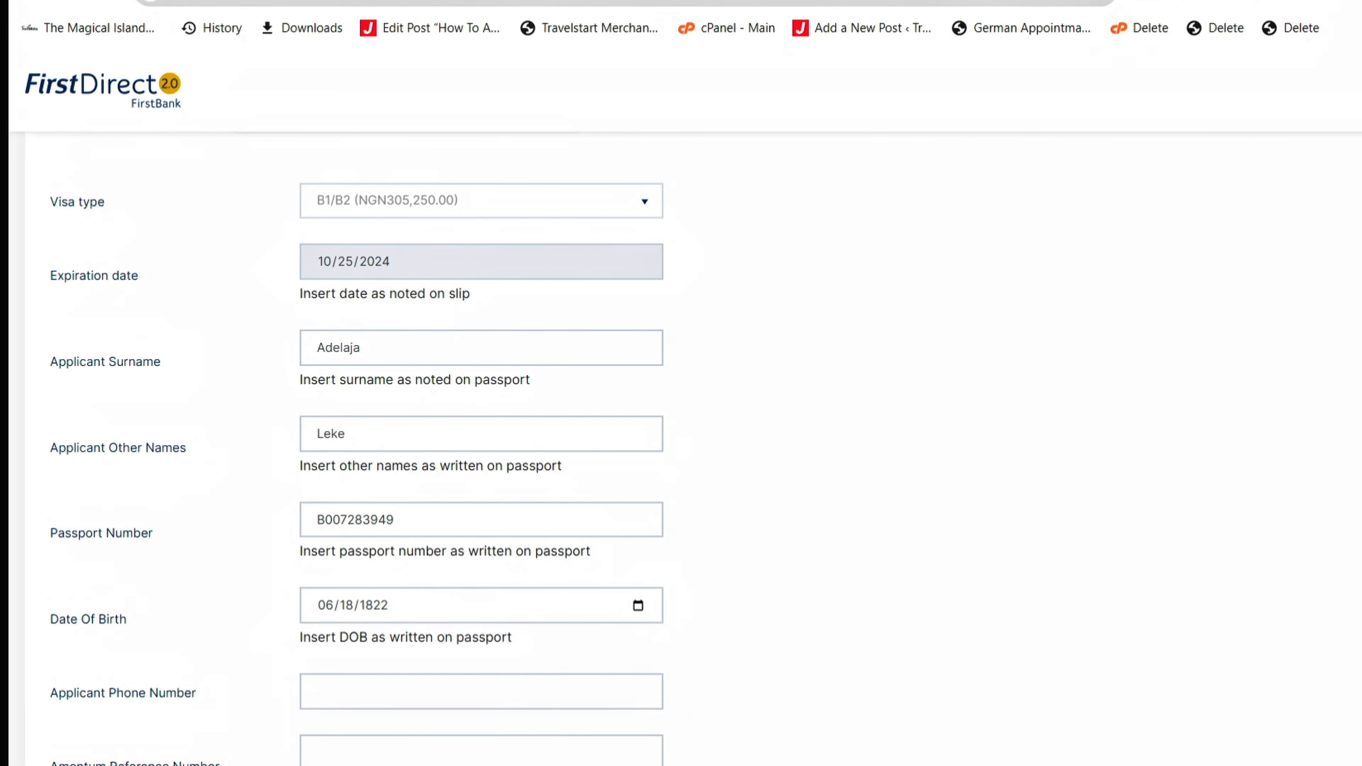
scroll(681, 429, down, 5)
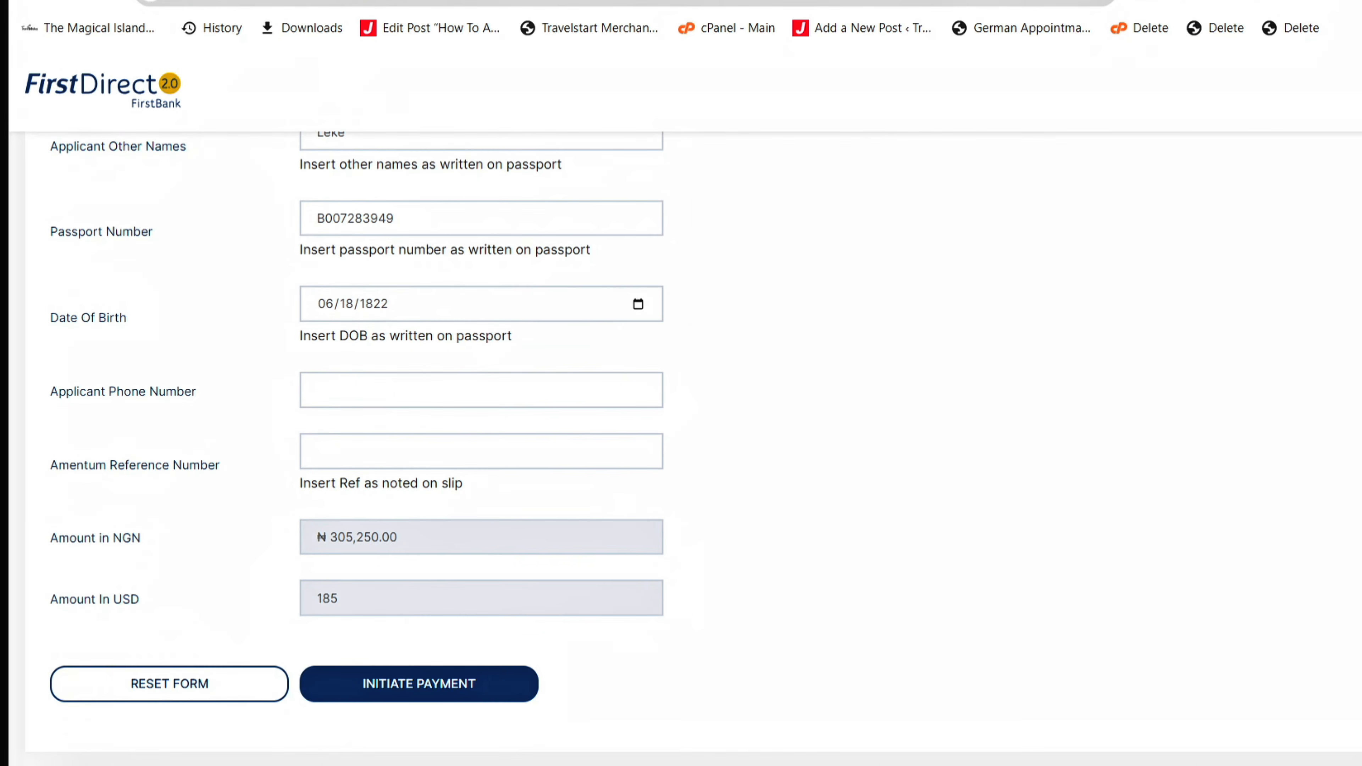
- Fill in the applicant's phone number and switch to the AVITS deposit slip
click(351, 394)
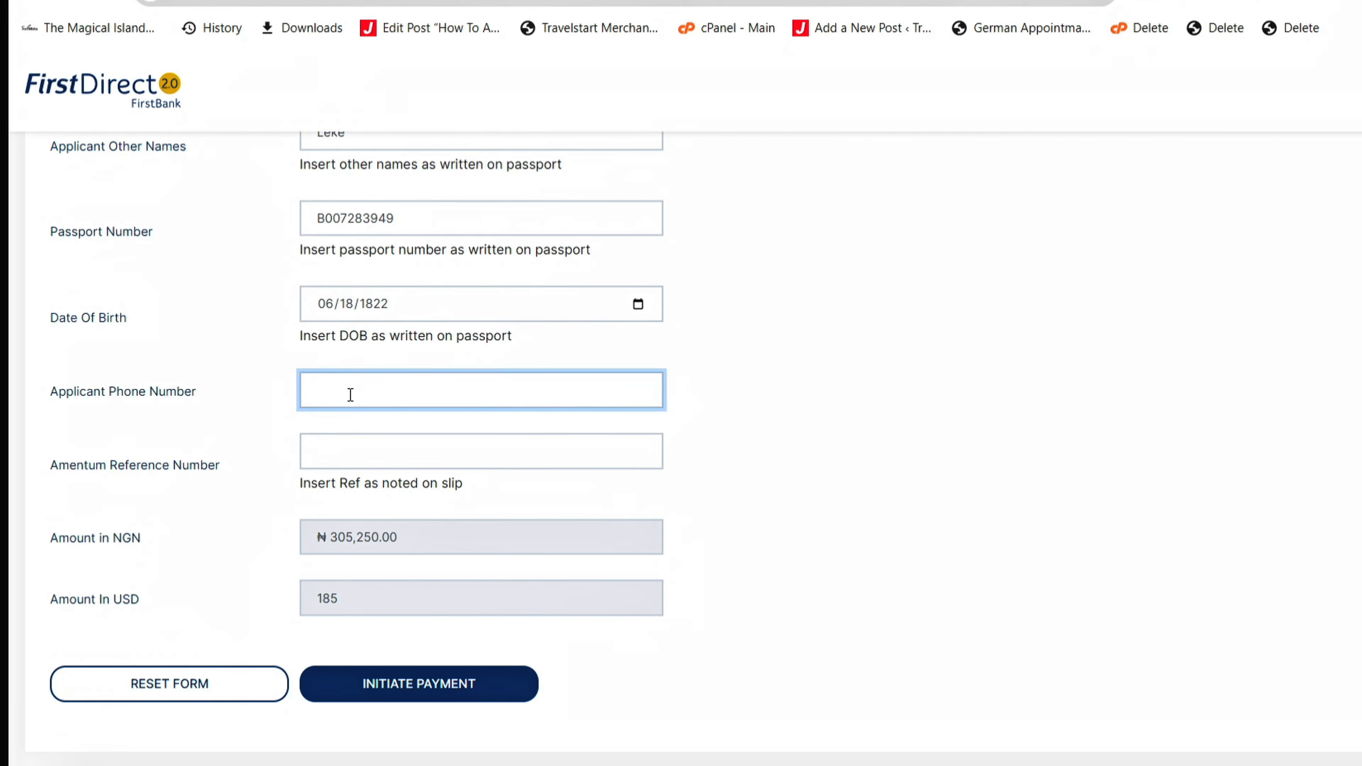
text(08000000000)
click(342, 451)
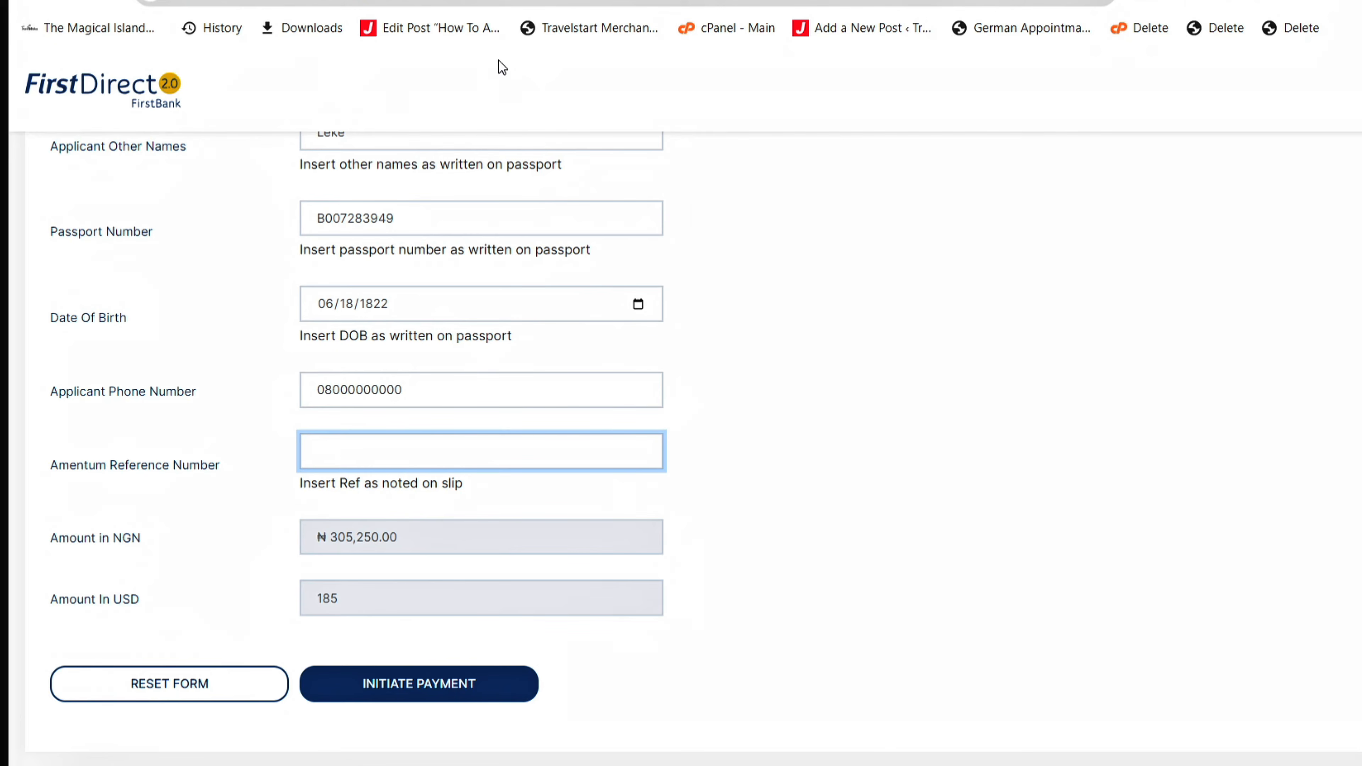
key(ctrl+shift+Tab)
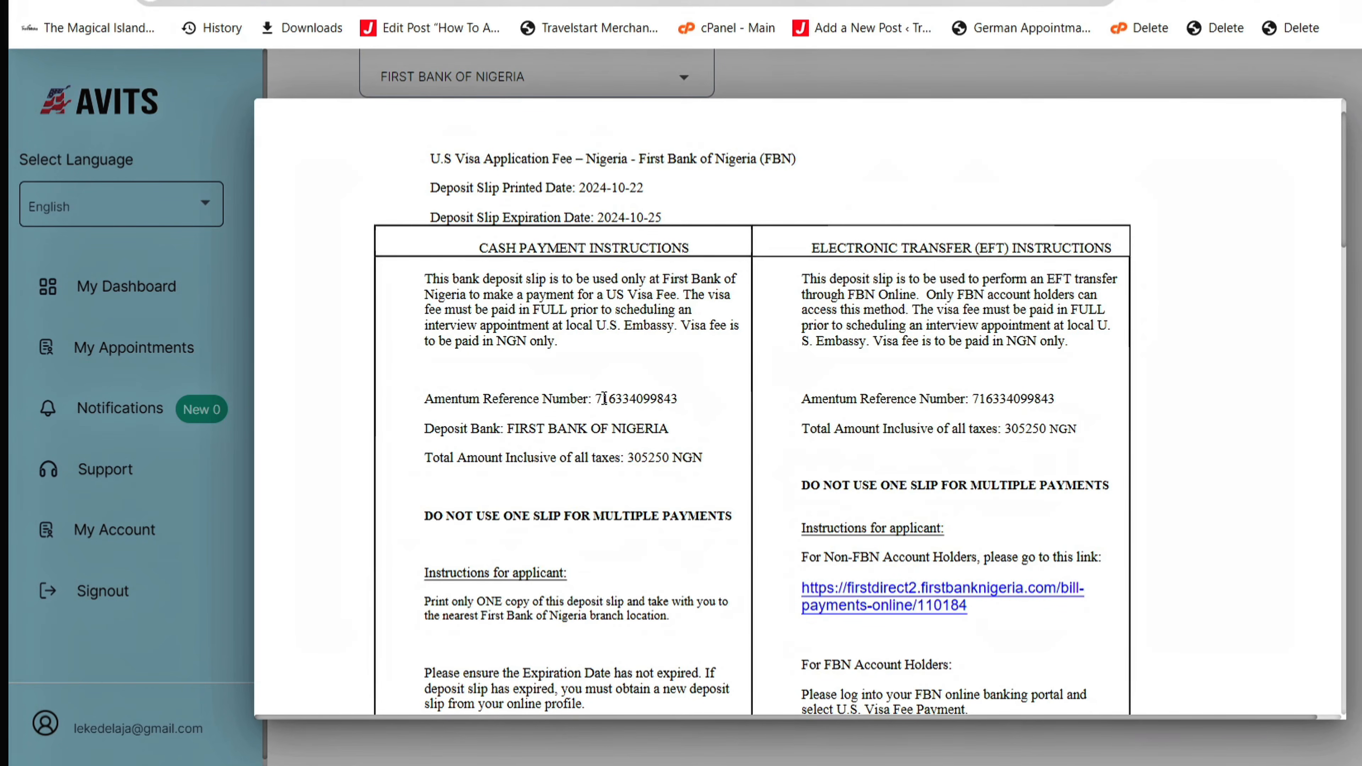
- Copy the slip's Amentum reference number into the FirstDirect form and initiate payment
drag(597, 402, 657, 378)
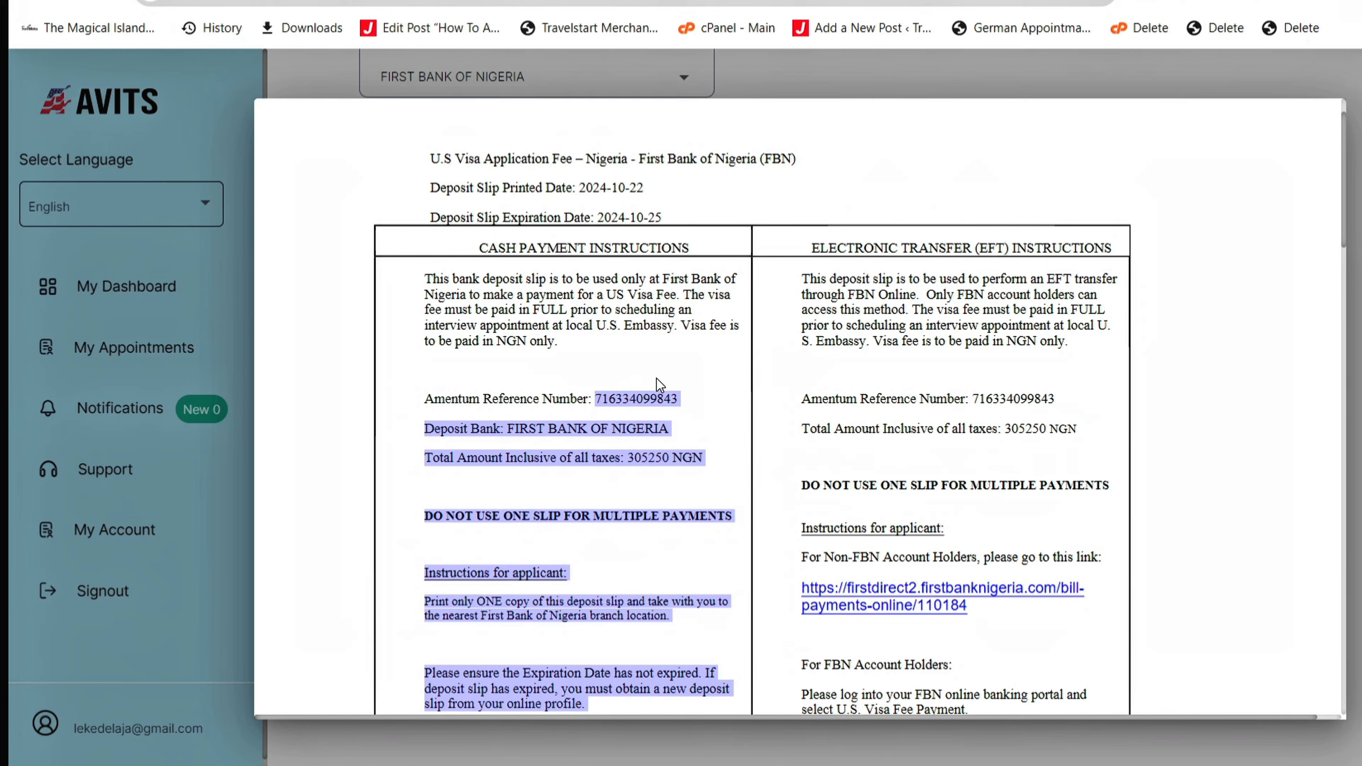
click(671, 393)
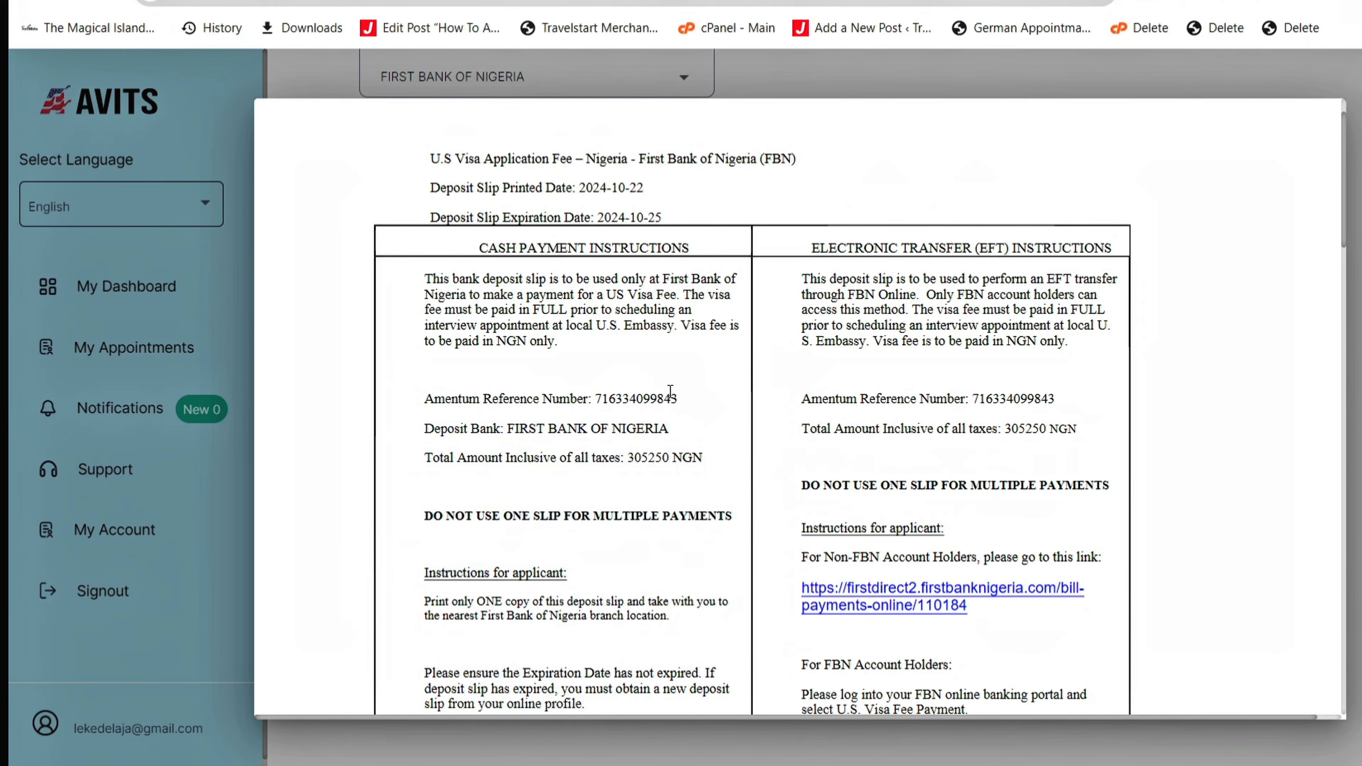
double_click(651, 403)
key(ctrl+c)
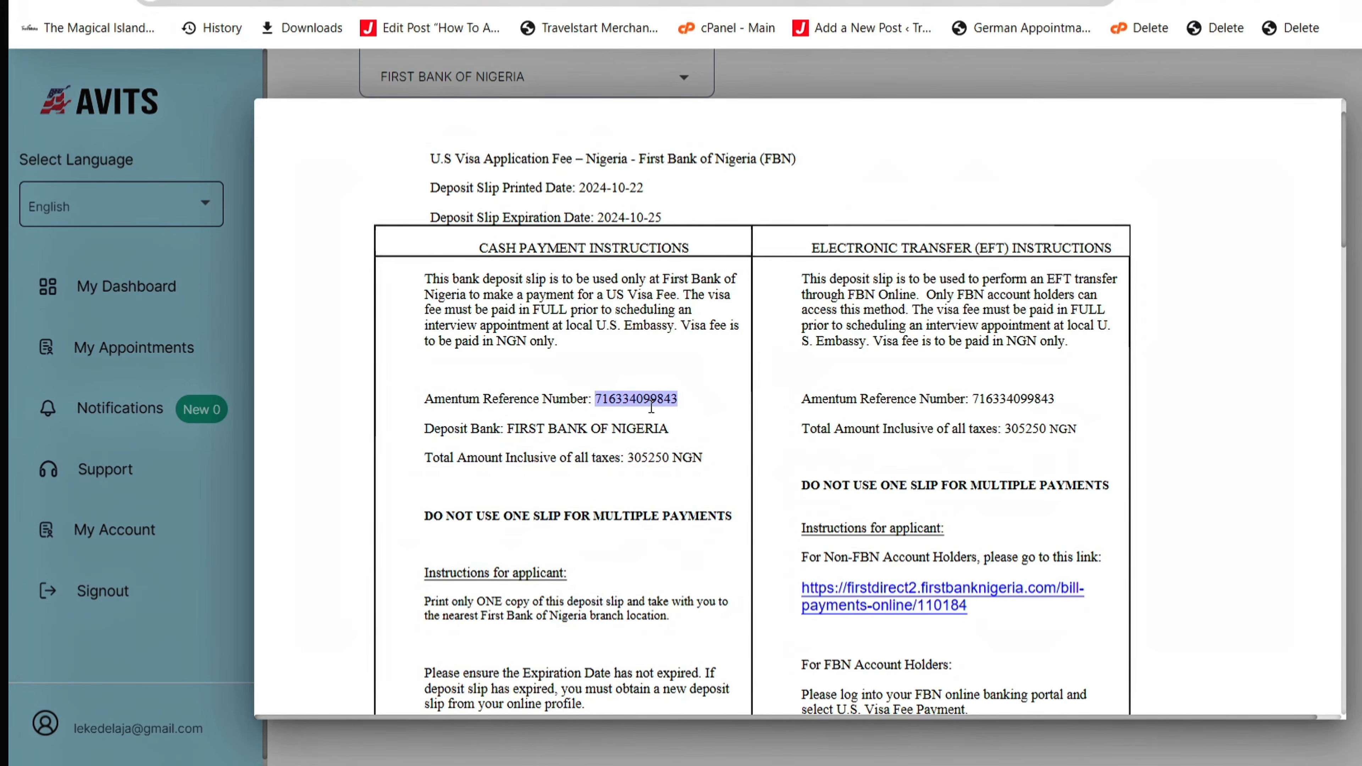
key(ctrl+Tab)
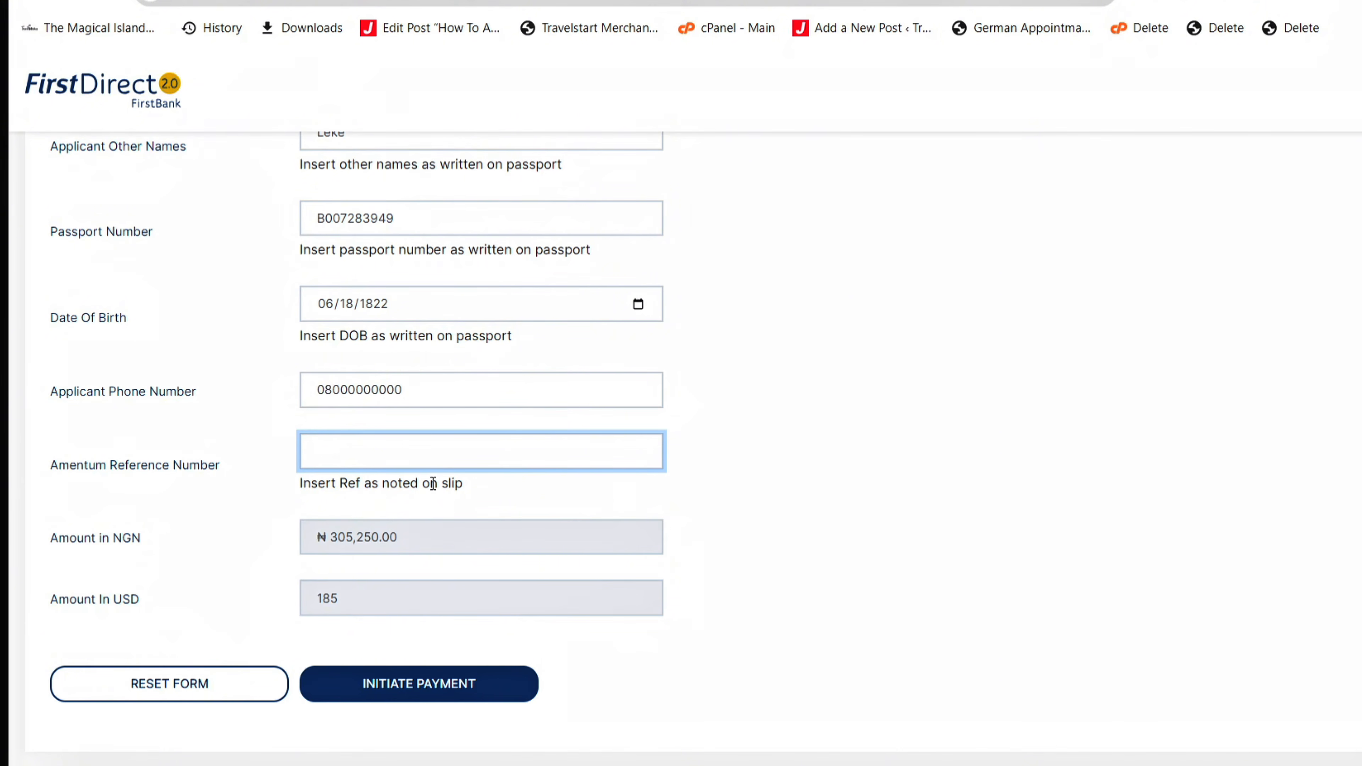
key(ctrl+v)
click(391, 685)
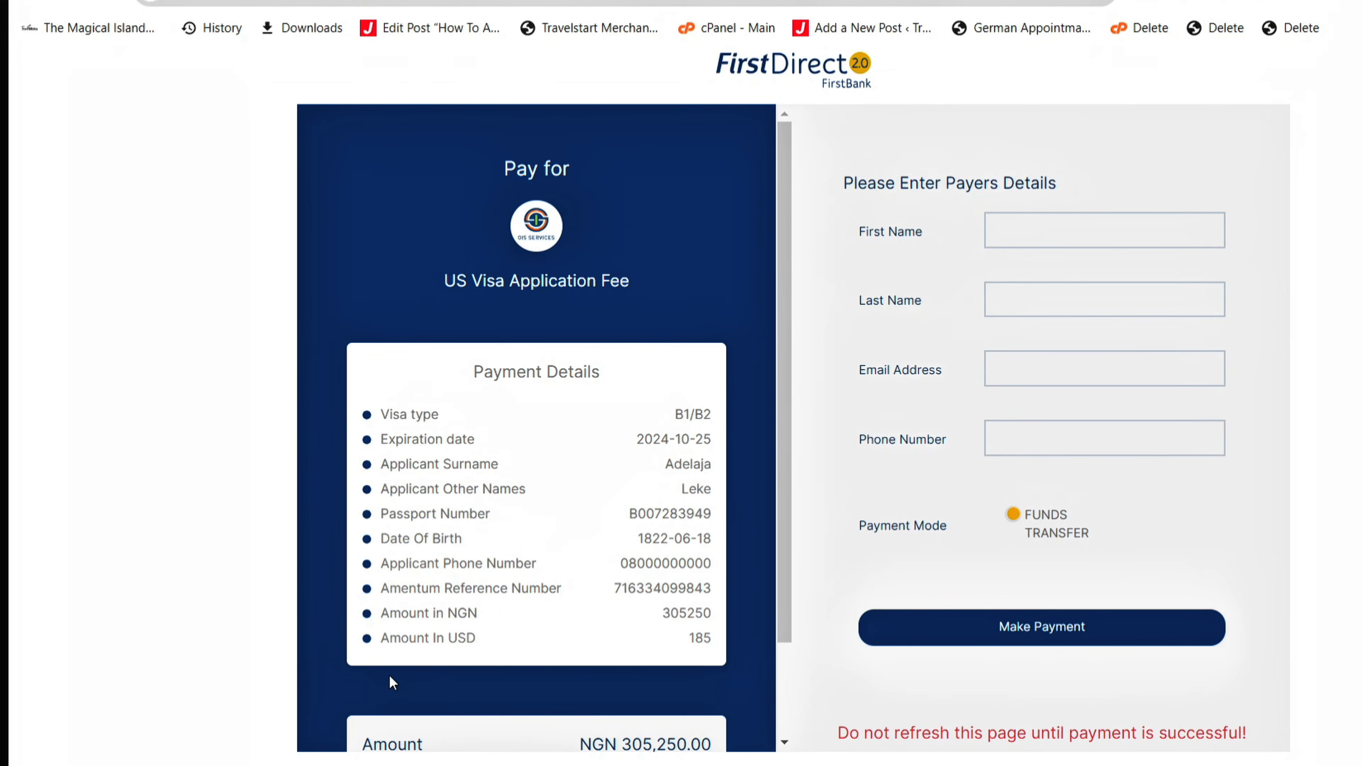
- Enter the payer's first name, last name, e-mail and phone number, then click Make Payment
click(1042, 244)
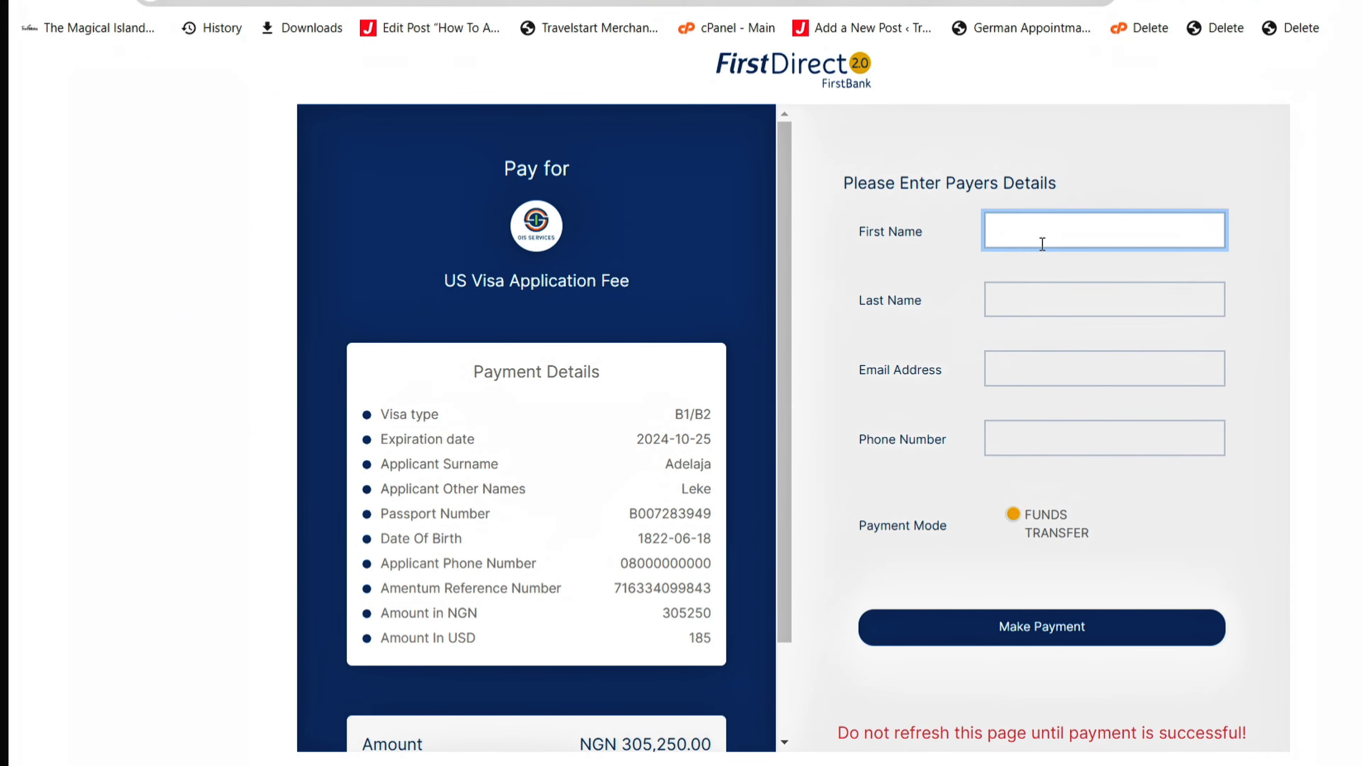
key(Tab)
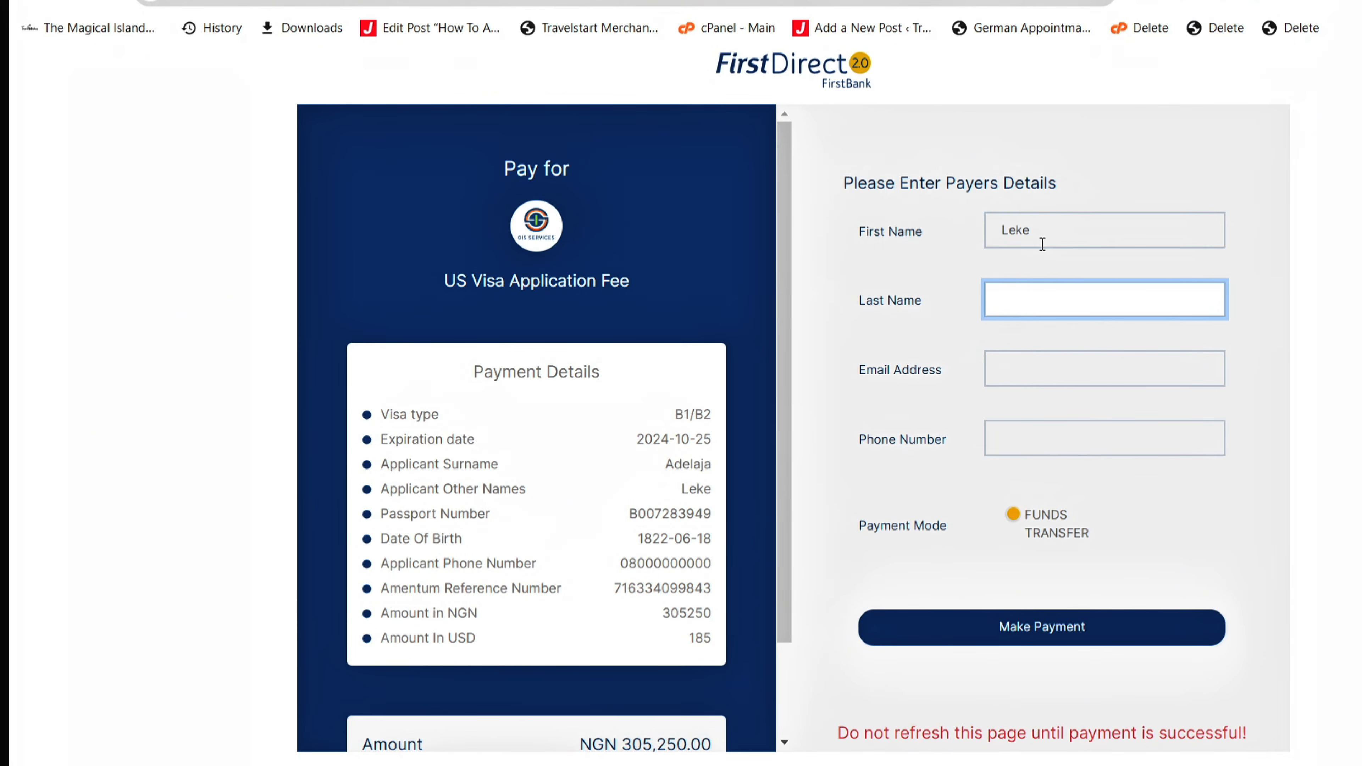
key(Tab)
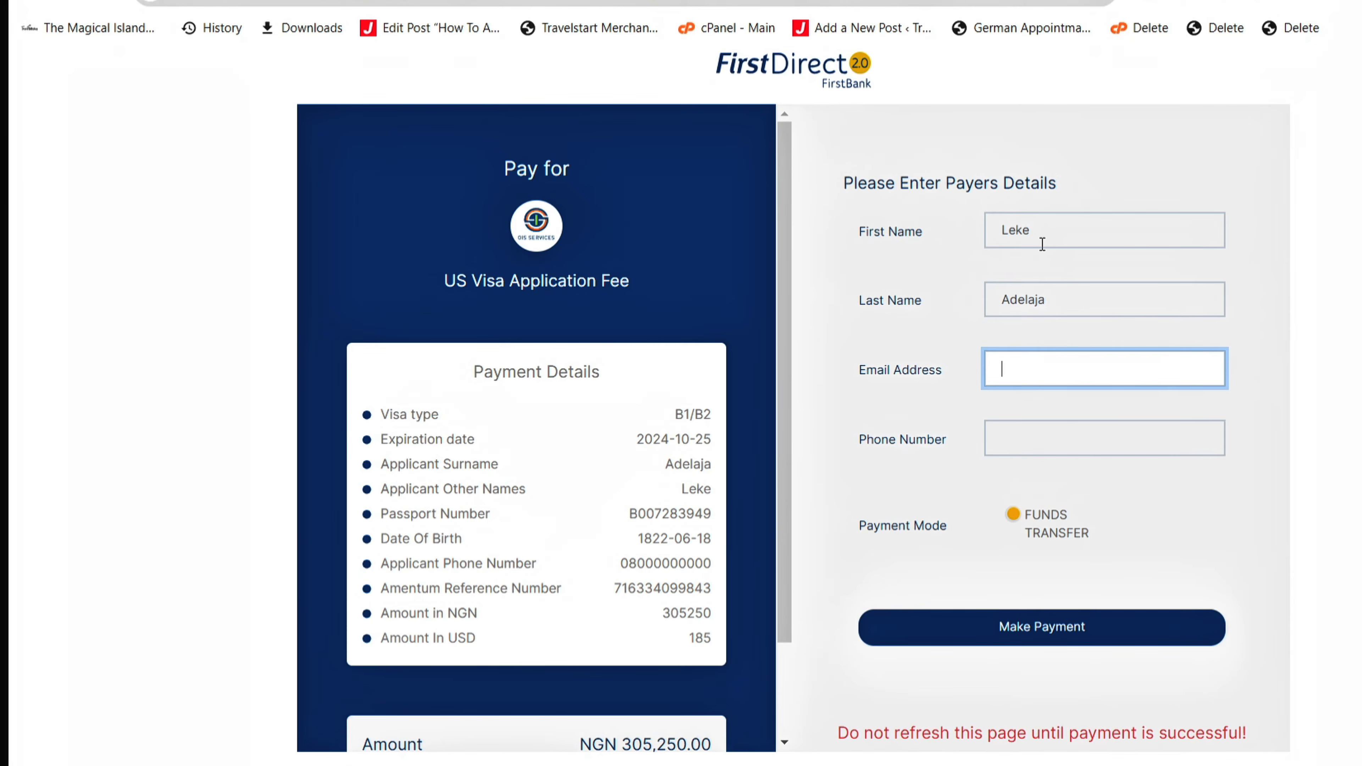
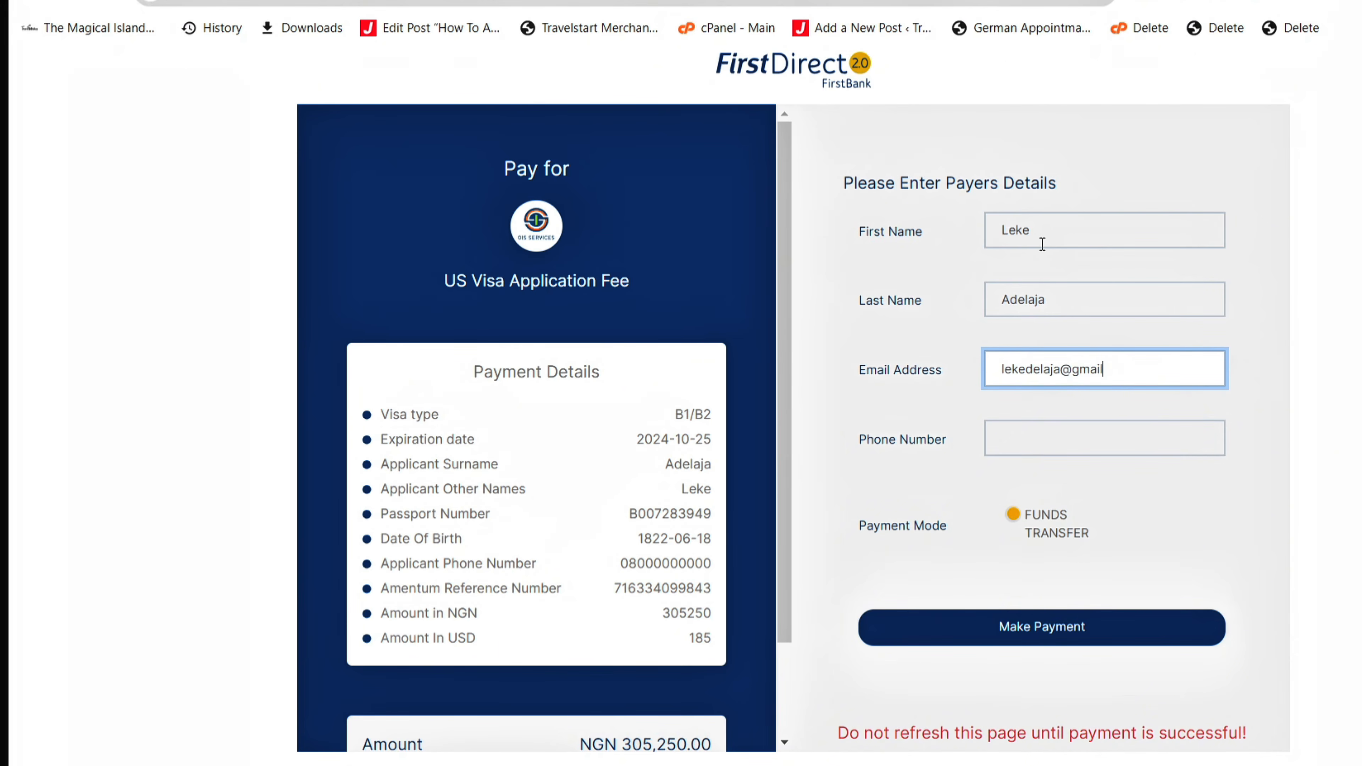
key(Tab)
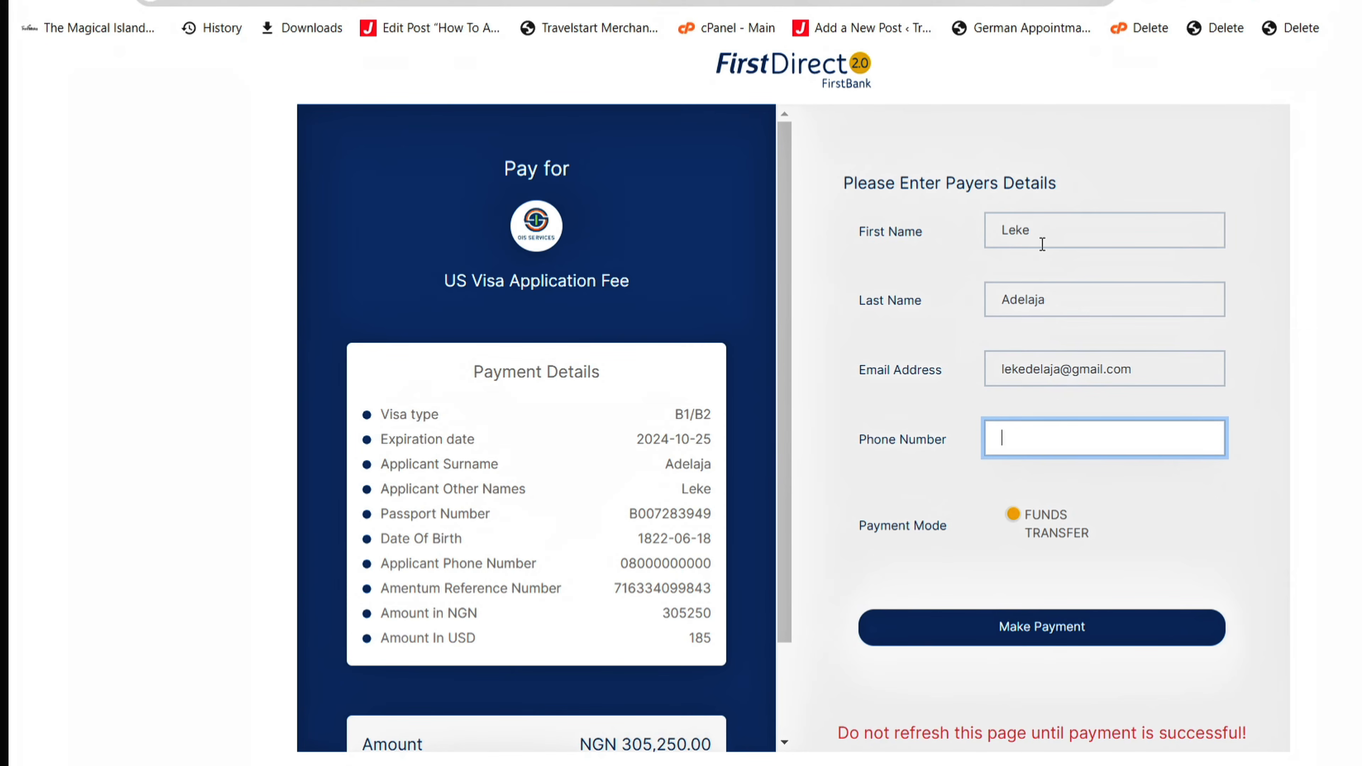
text(0)
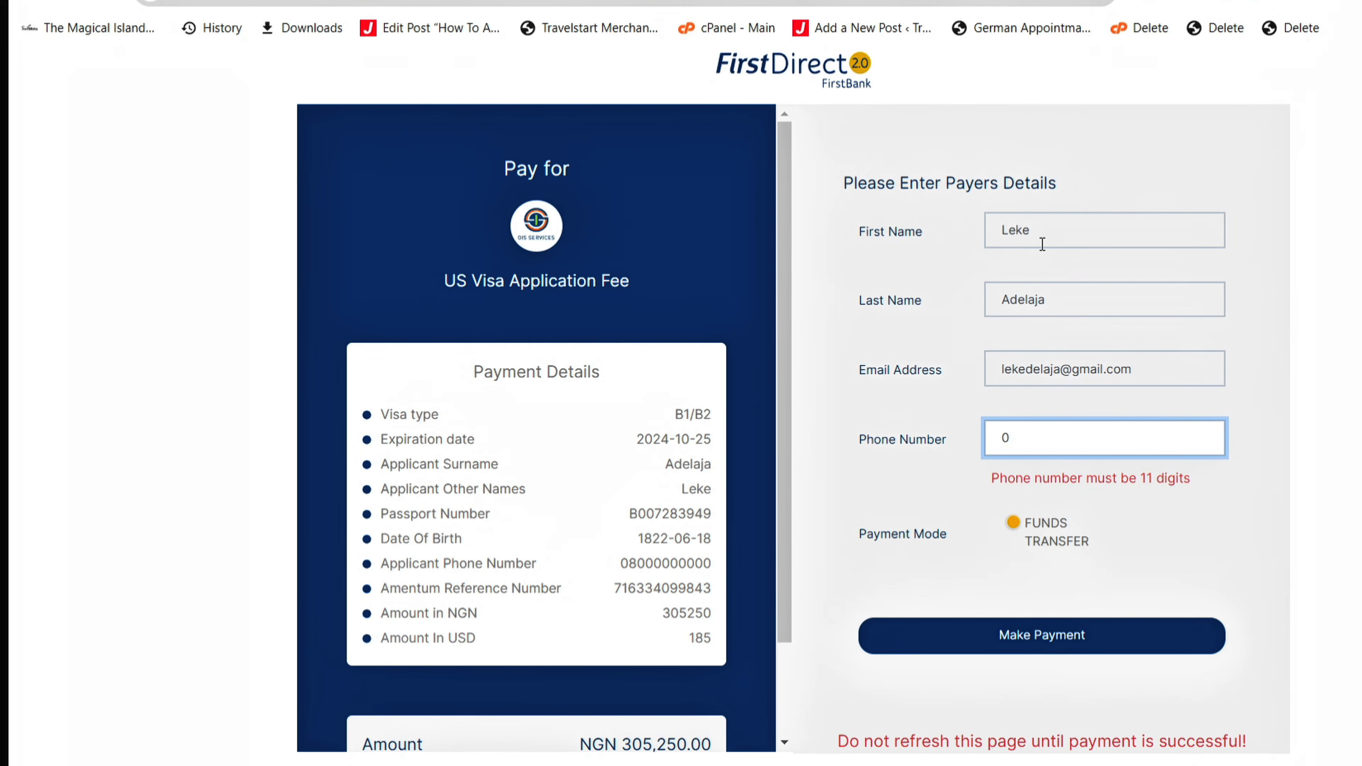
text(8000000000)
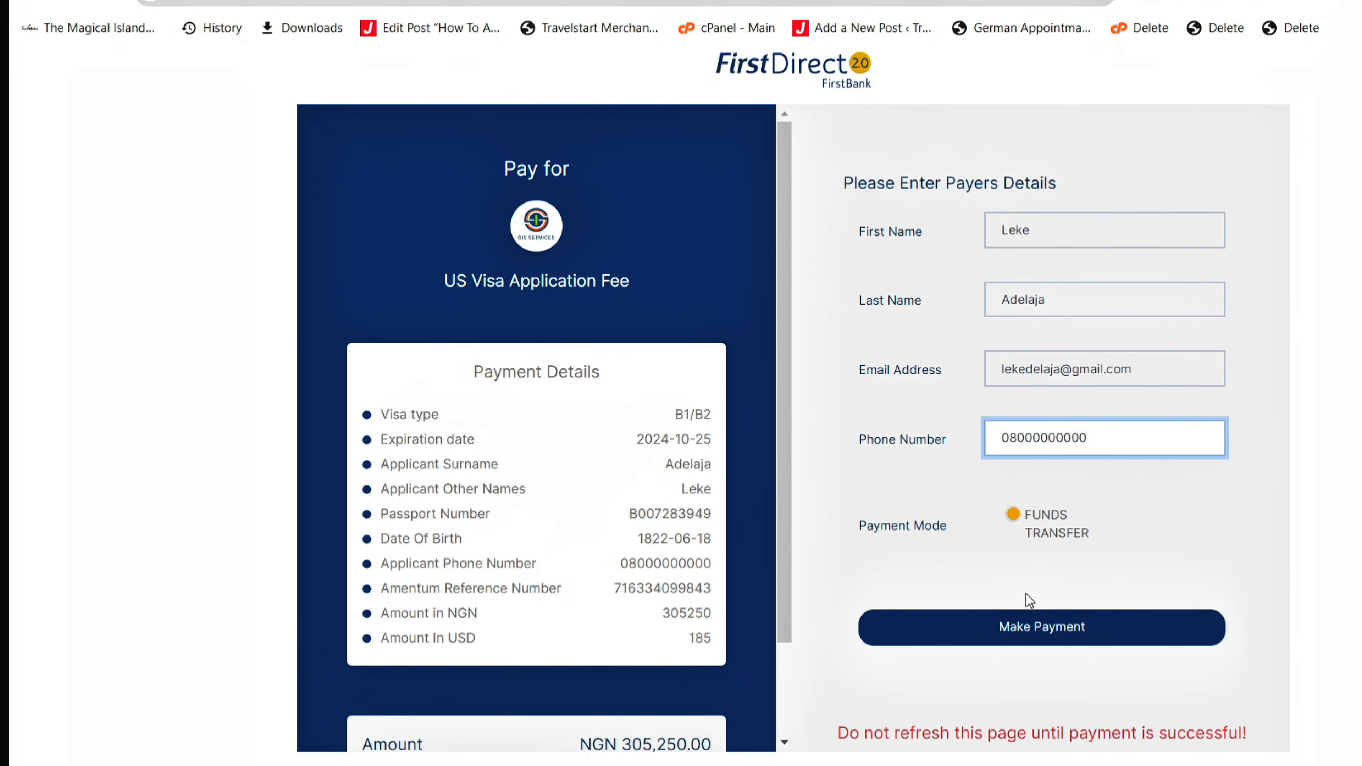
click(1026, 625)
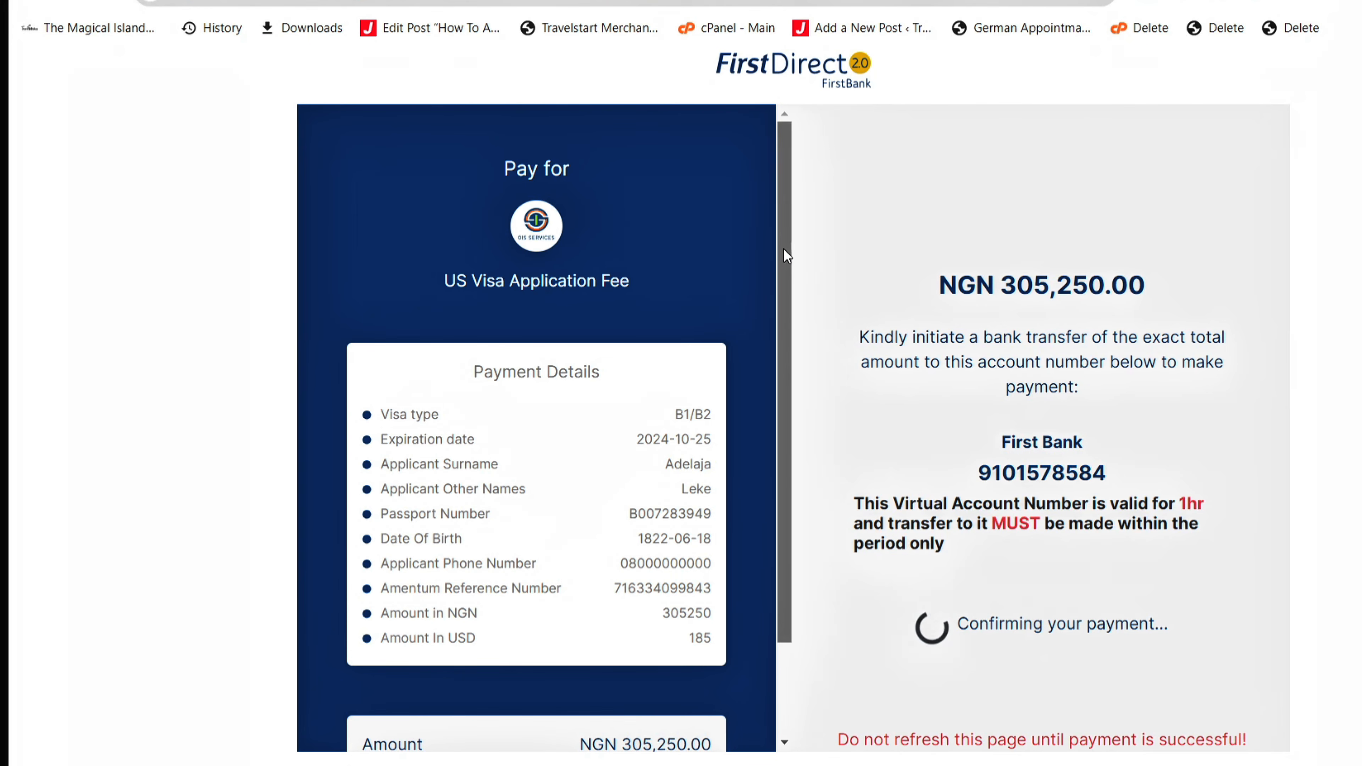
- Download the receipt for the completed NGN 305,250.00 FirstDirect transfer
scroll(783, 248, down, 2)
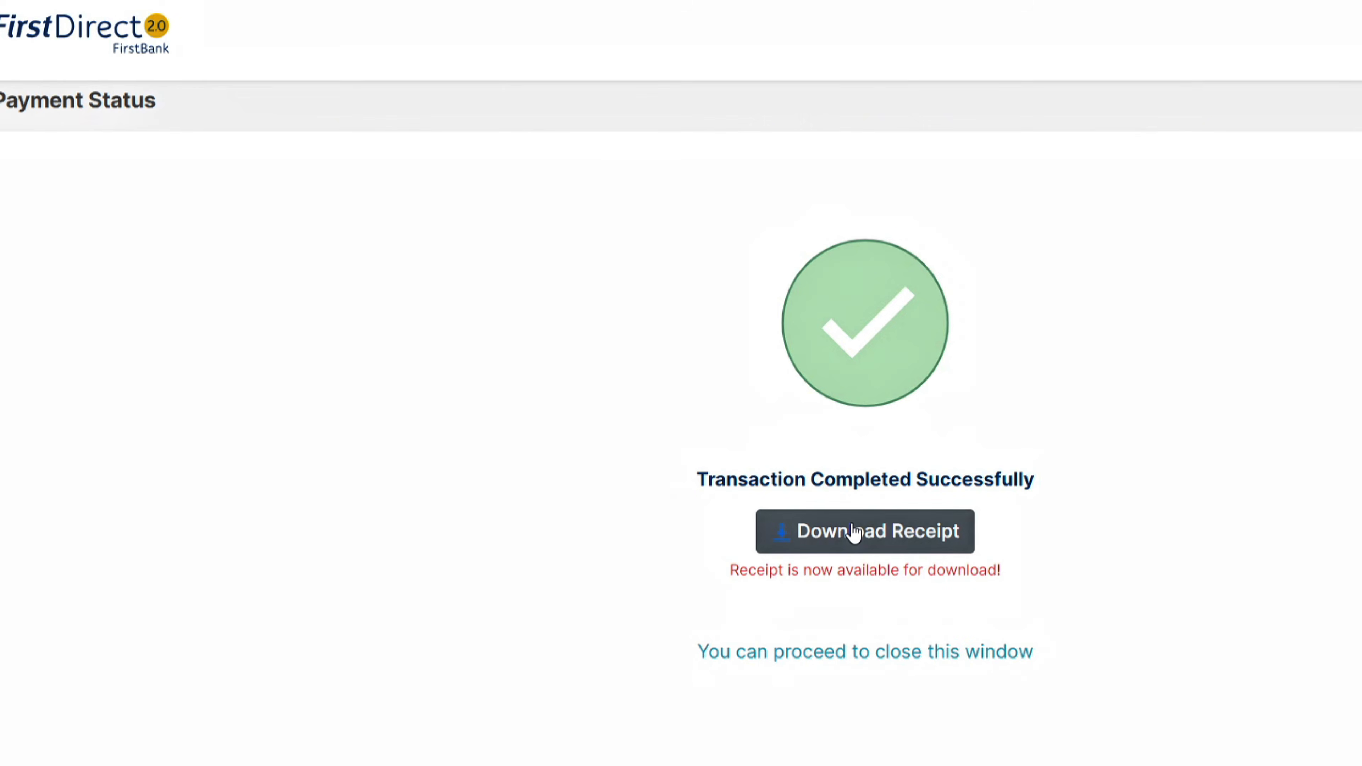
click(855, 533)
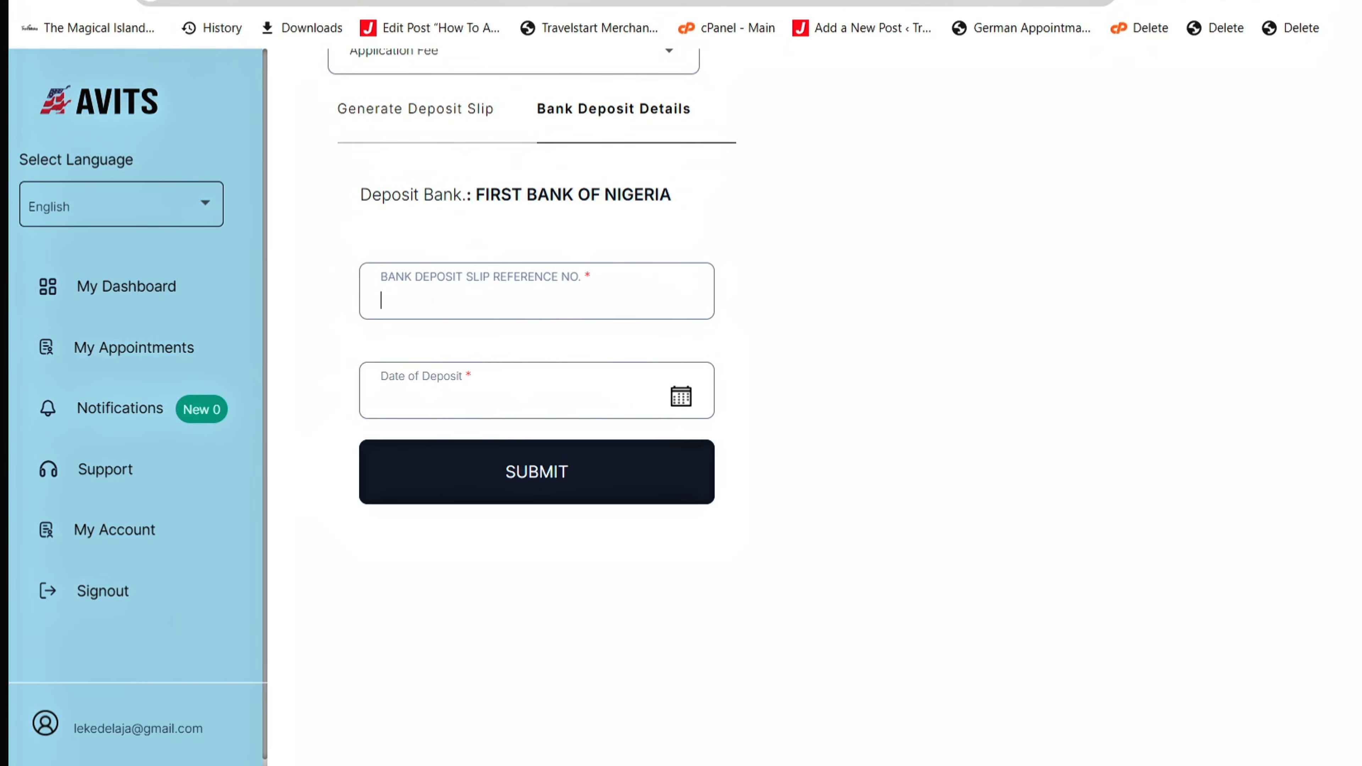
- Set the Date of Deposit to 22 October 2024
scroll(805, 376, up, 3)
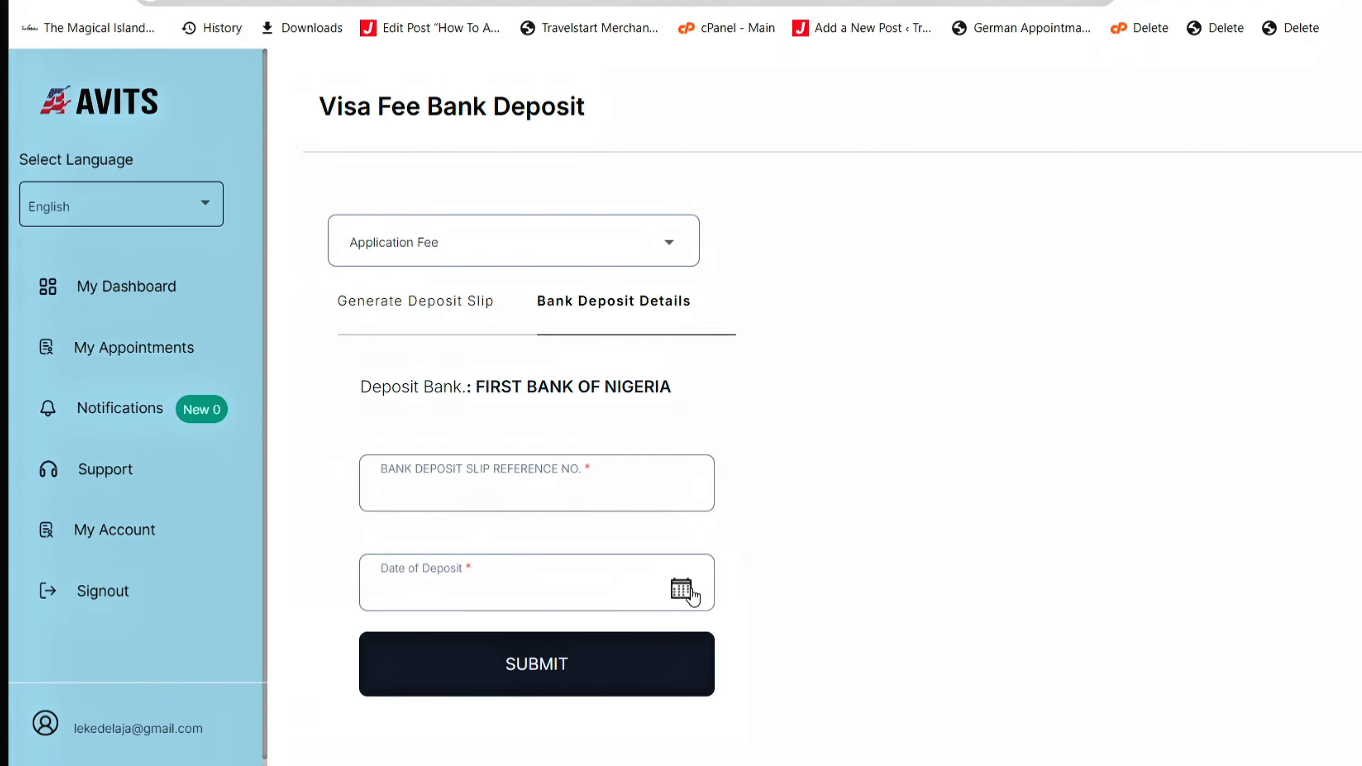
click(689, 591)
click(462, 461)
- Enter the deposit slip reference number, then return to My Dashboard
click(603, 493)
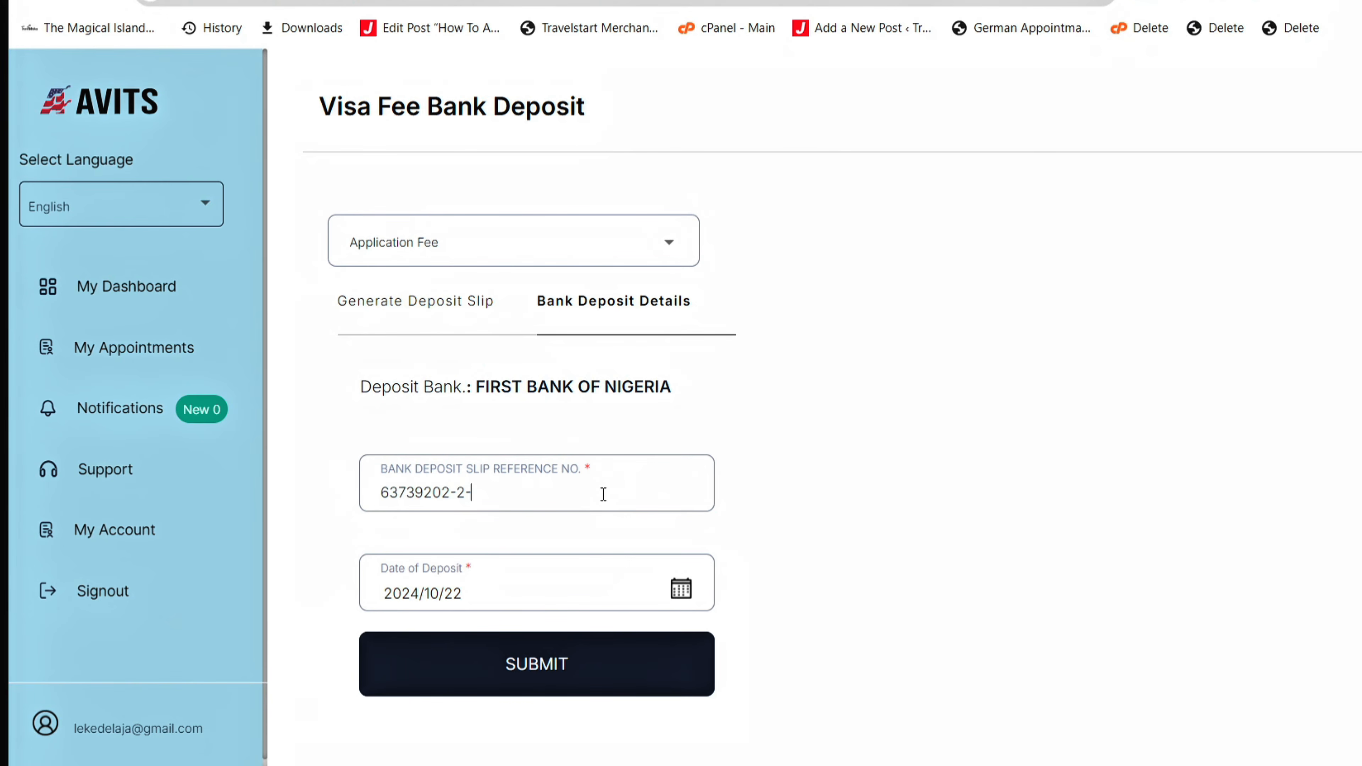
click(124, 302)
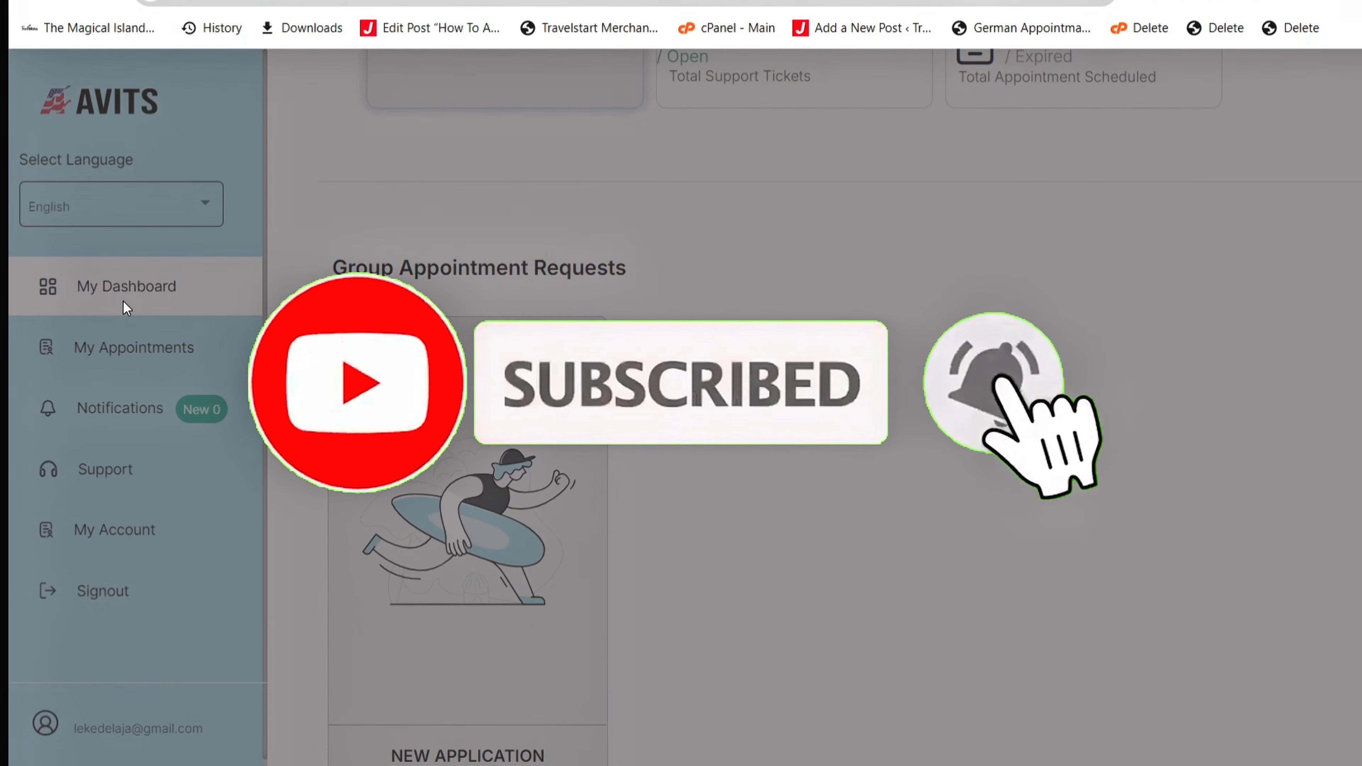